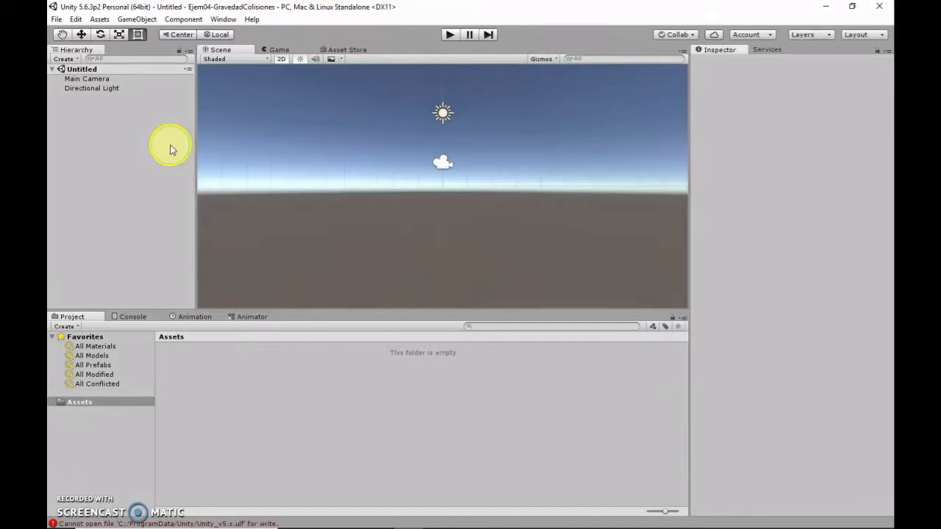
- Enlarge the Scene view over the Hierarchy and Project panels, leaving it in 2D mode
{"action": "left_click_drag", "start_coordinate": [298, 309], "coordinate": [298, 354]}
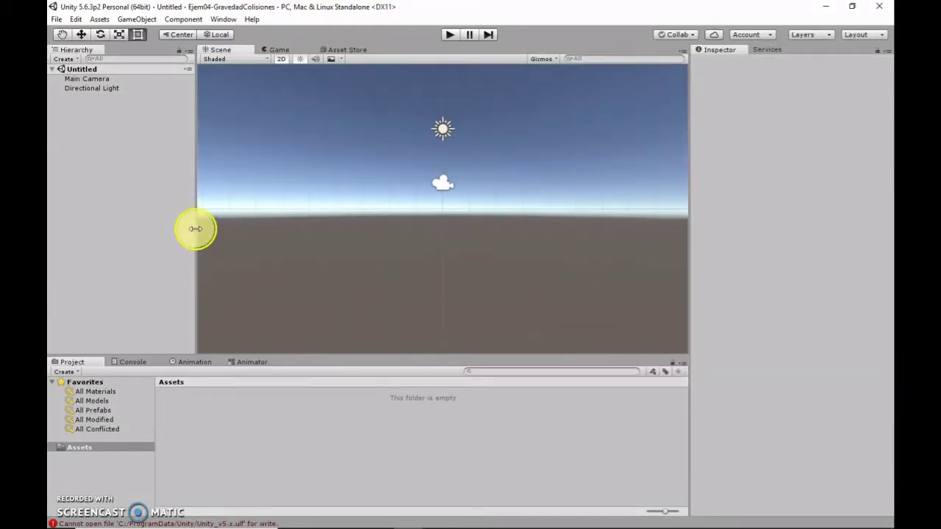
{"action": "left_click_drag", "start_coordinate": [196, 229], "coordinate": [176, 226]}
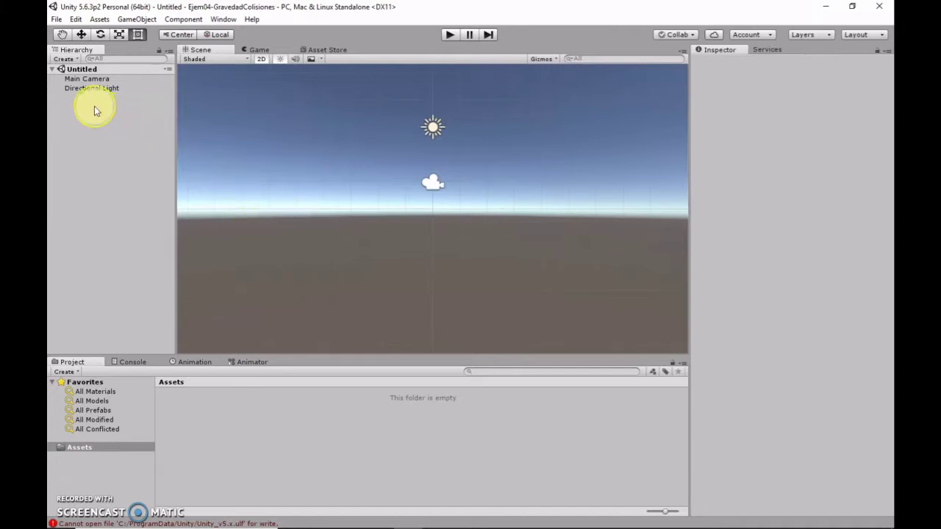
{"action": "left_click", "coordinate": [260, 59]}
{"action": "left_click", "coordinate": [262, 59]}
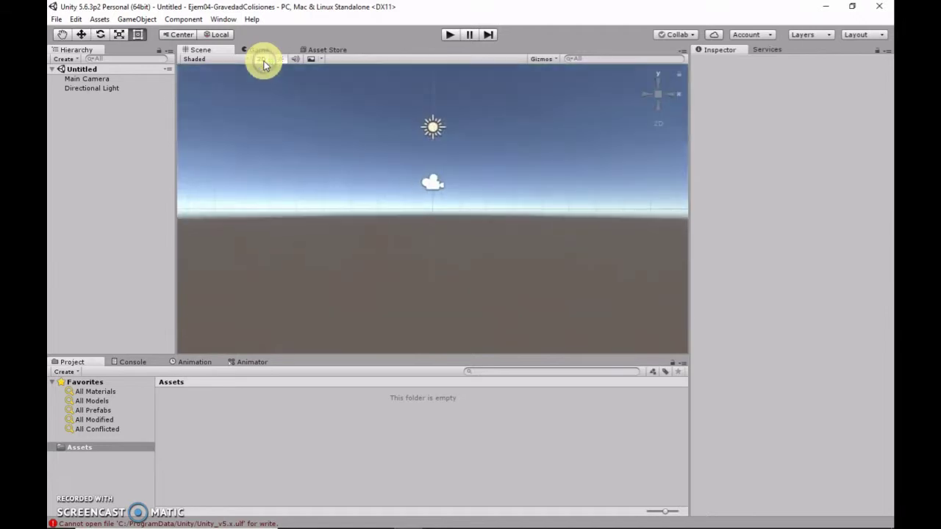
{"action": "left_click", "coordinate": [262, 60]}
{"action": "left_click", "coordinate": [264, 59]}
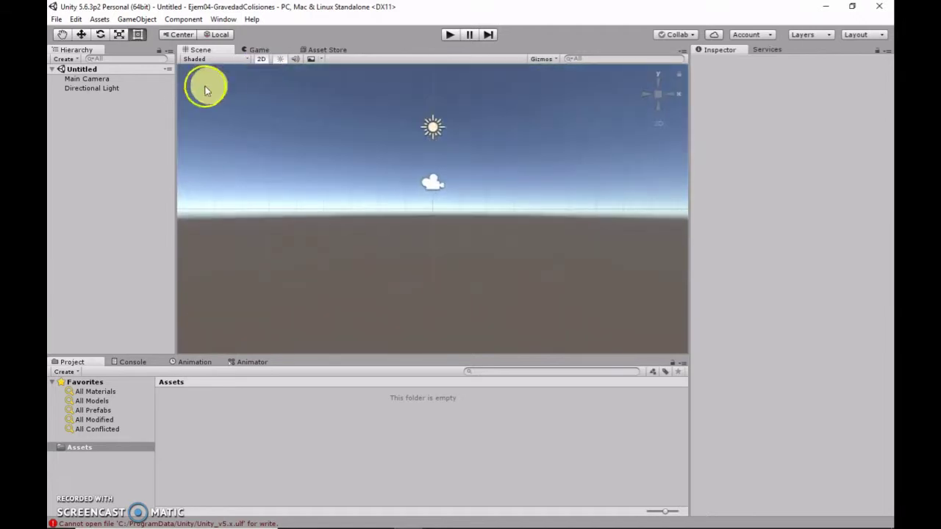
- Add a cube, move it to the upper left, and tilt it into a slope with Rotation Y 0
{"action": "right_click", "coordinate": [82, 108]}
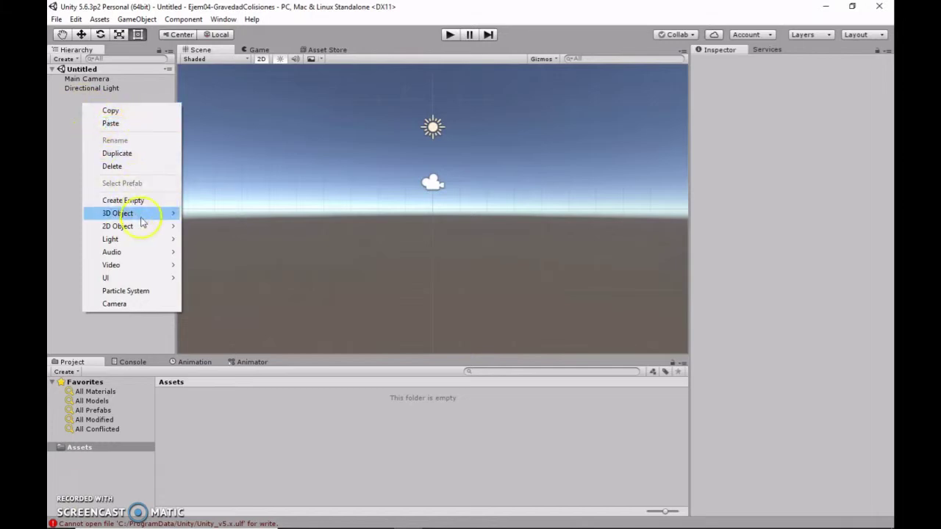
{"action": "mouse_move", "coordinate": [138, 218]}
{"action": "left_click", "coordinate": [208, 215]}
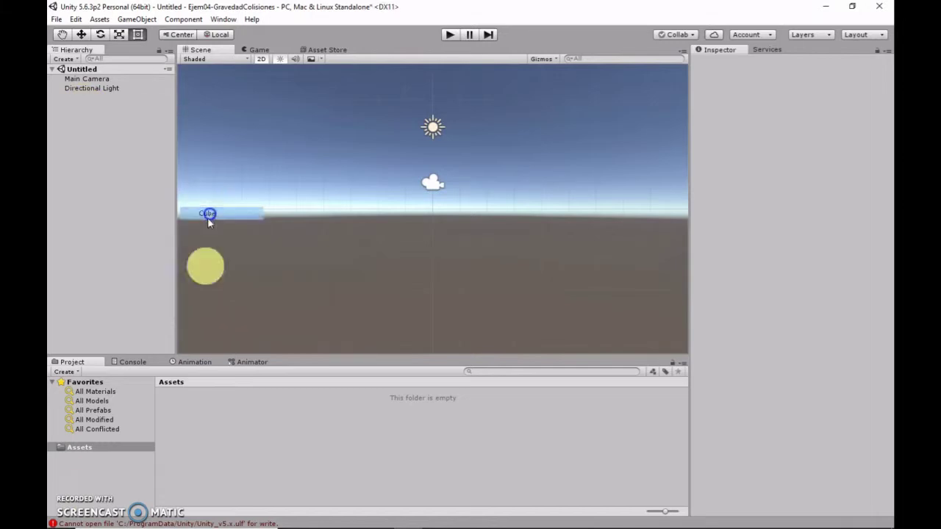
{"action": "mouse_move", "coordinate": [432, 214]}
{"action": "left_mouse_down"}
{"action": "mouse_move", "coordinate": [242, 139]}
{"action": "mouse_move", "coordinate": [426, 143]}
{"action": "left_mouse_up"}
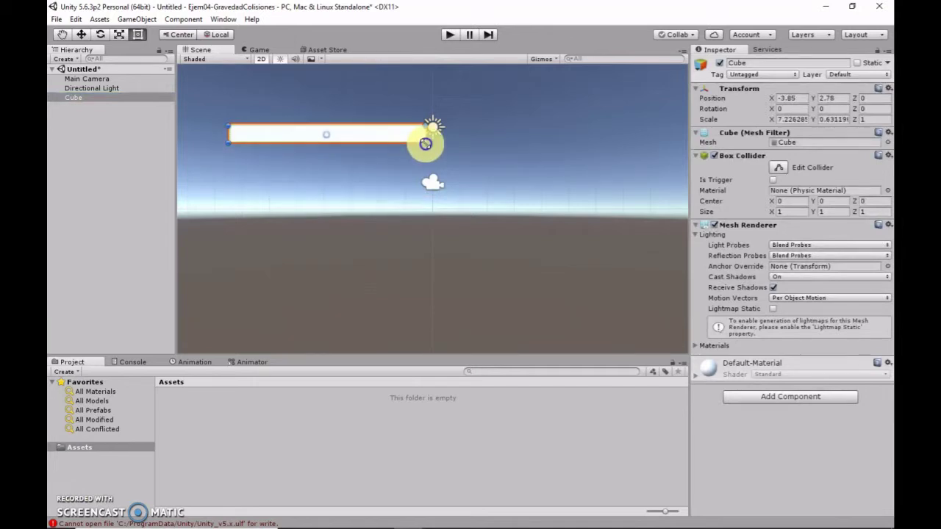
{"action": "left_click", "coordinate": [100, 35]}
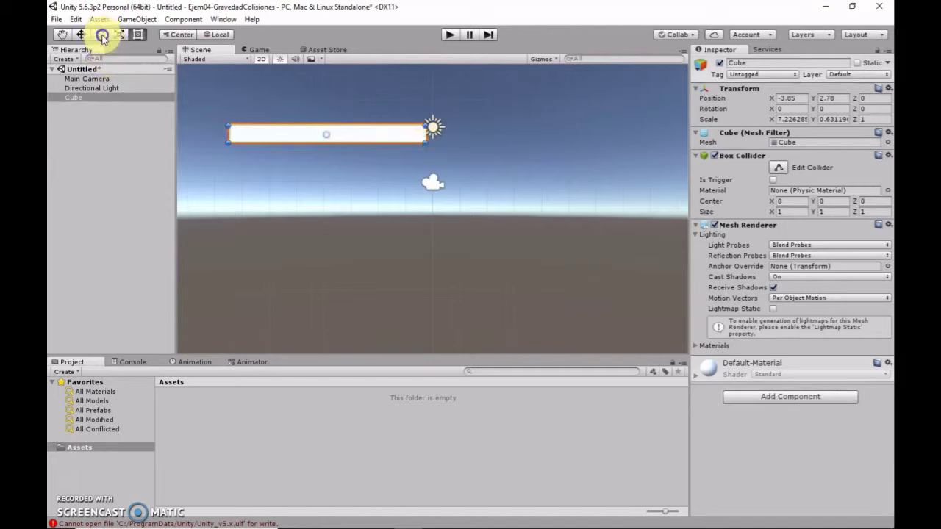
{"action": "mouse_move", "coordinate": [277, 146]}
{"action": "left_mouse_down"}
{"action": "mouse_move", "coordinate": [282, 129]}
{"action": "mouse_move", "coordinate": [301, 133]}
{"action": "left_mouse_up"}
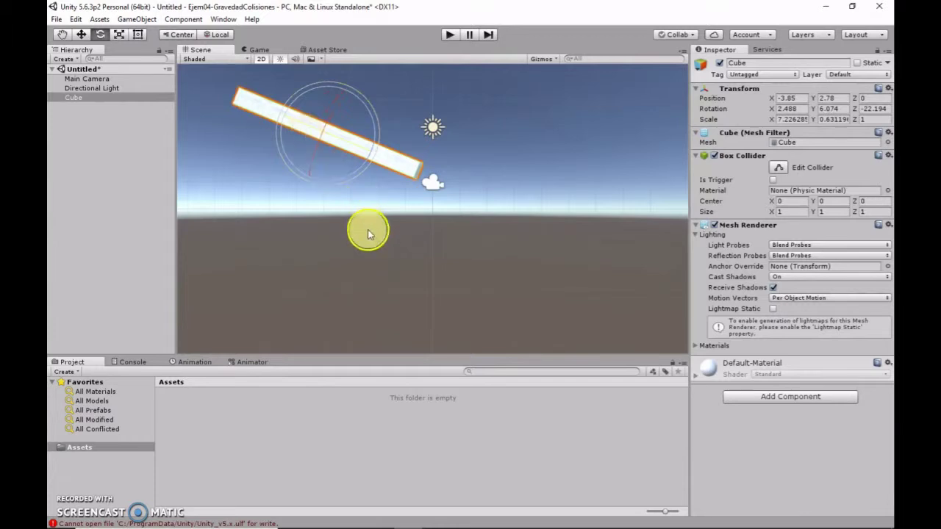
{"action": "type", "text": "0"}
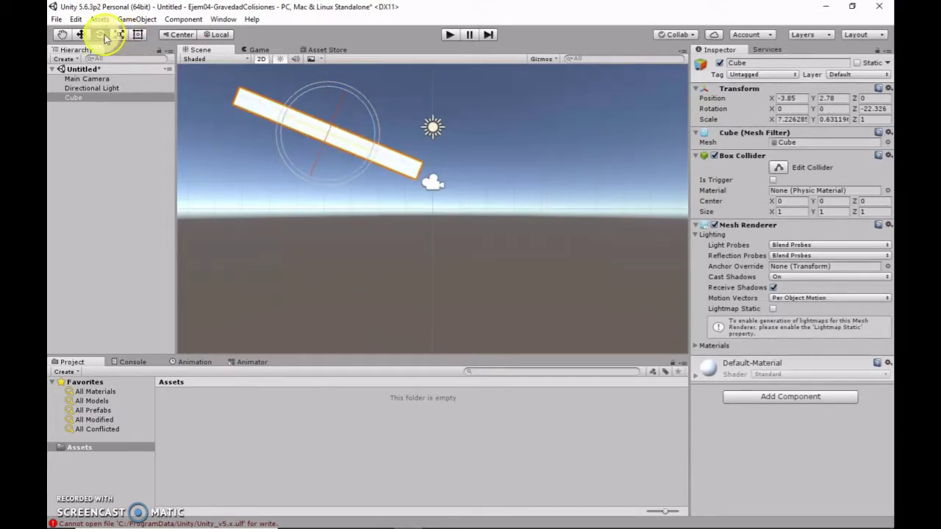
- Rename the tilted cube to SueloArribaIzquierda
{"action": "left_click", "coordinate": [63, 35]}
{"action": "left_click_drag", "start_coordinate": [357, 152], "coordinate": [318, 158]}
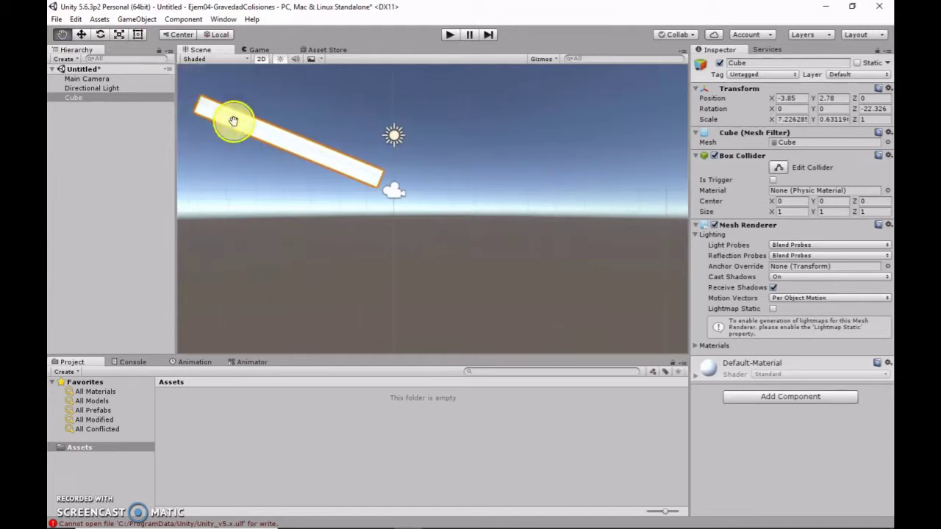
{"action": "left_click", "coordinate": [85, 99]}
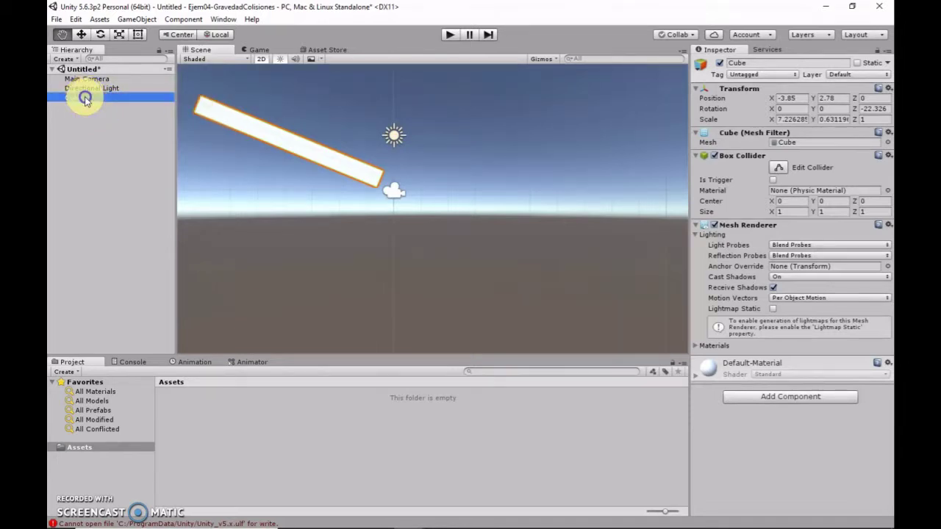
{"action": "double_click", "coordinate": [85, 99]}
{"action": "right_click", "coordinate": [84, 98]}
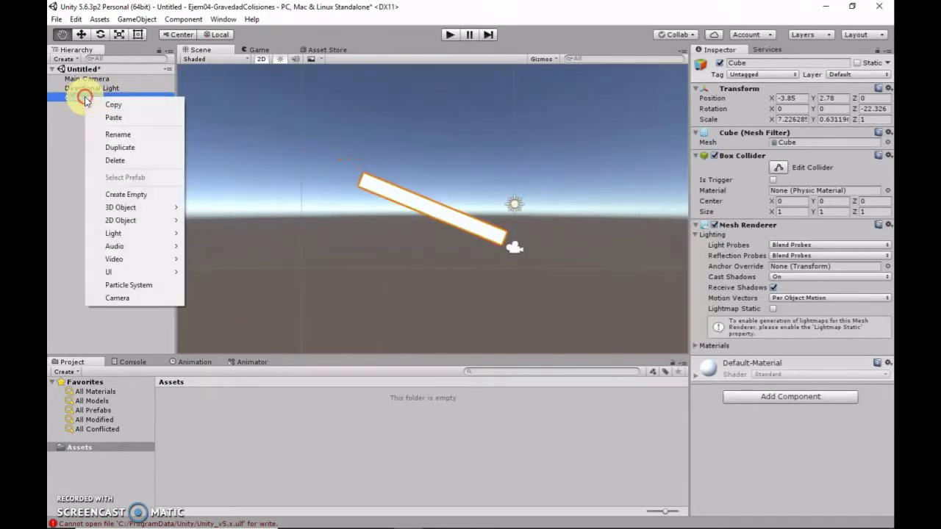
{"action": "left_click", "coordinate": [122, 138]}
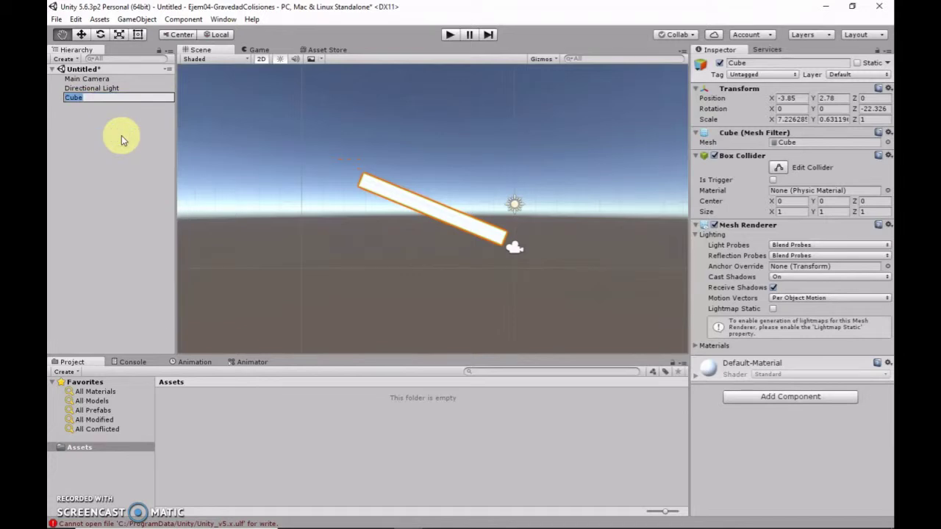
{"action": "type", "text": "SueloAr"}
{"action": "type", "text": "ribaIzquier"}
{"action": "type", "text": "da"}
{"action": "key", "text": "Return"}
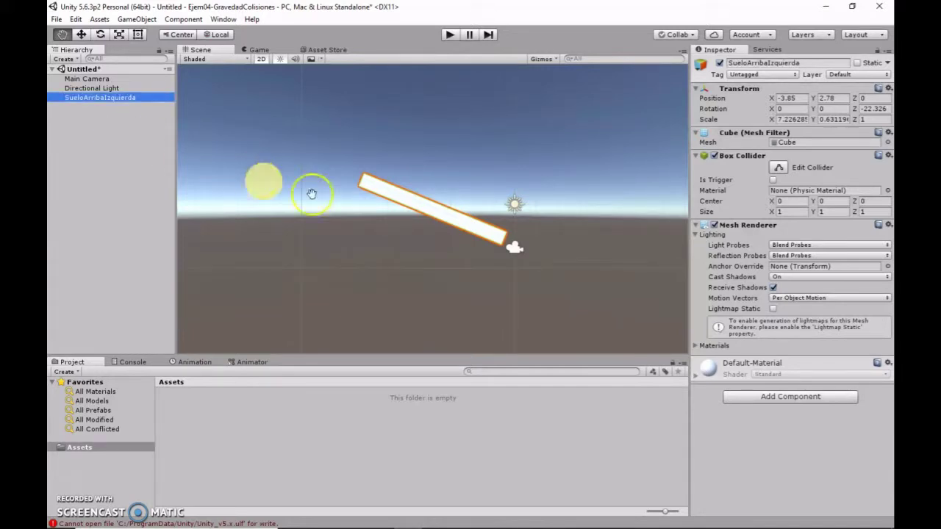
- Add a sphere at the Hierarchy root and rename it Pelota
{"action": "right_click", "coordinate": [89, 118]}
{"action": "mouse_move", "coordinate": [152, 230]}
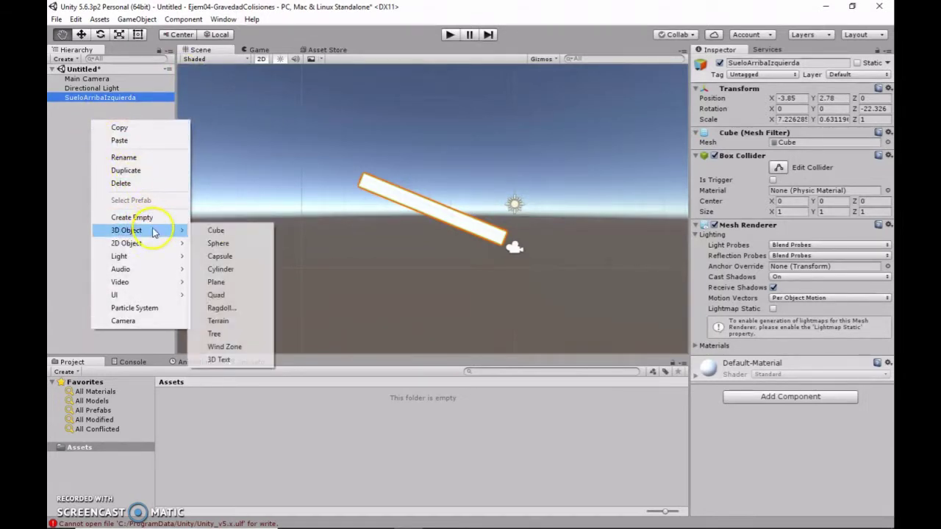
{"action": "left_click", "coordinate": [221, 244]}
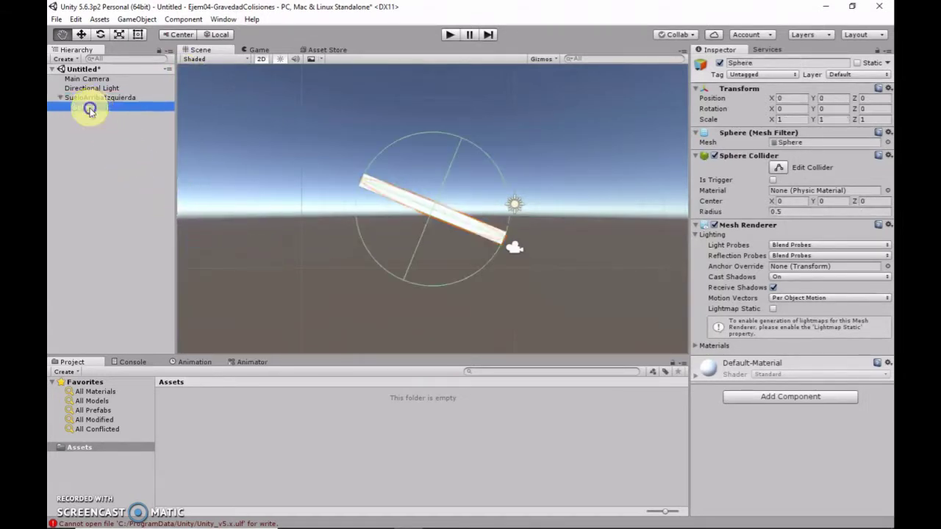
{"action": "left_click_drag", "start_coordinate": [88, 108], "coordinate": [72, 95]}
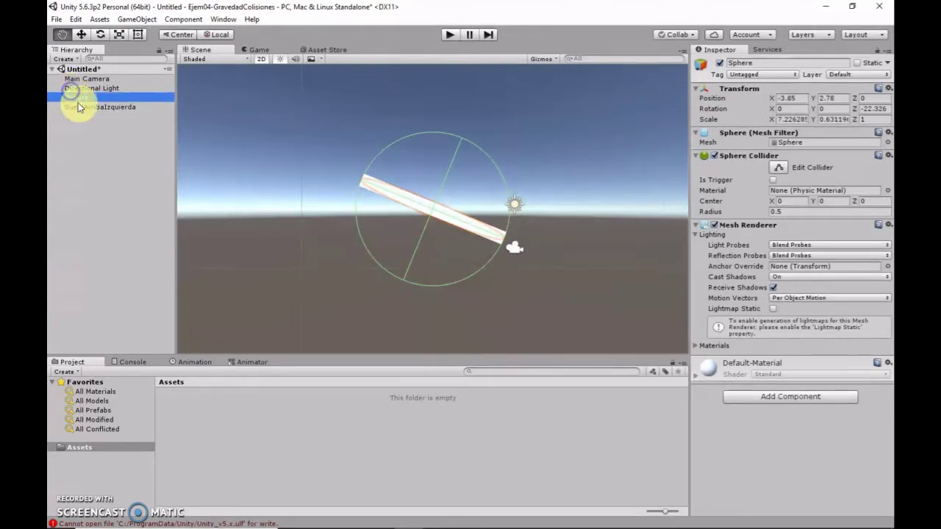
{"action": "left_click", "coordinate": [86, 98]}
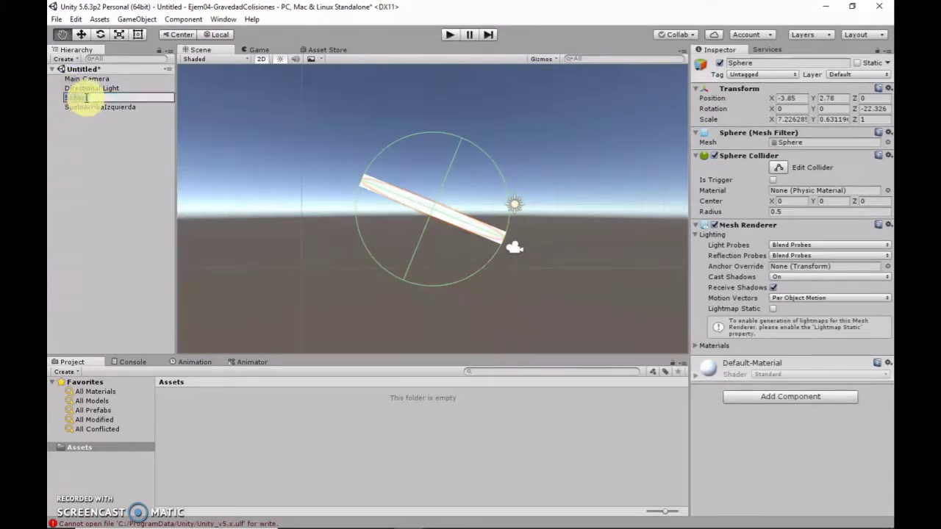
{"action": "type", "text": "Pelota"}
{"action": "key", "text": "Return"}
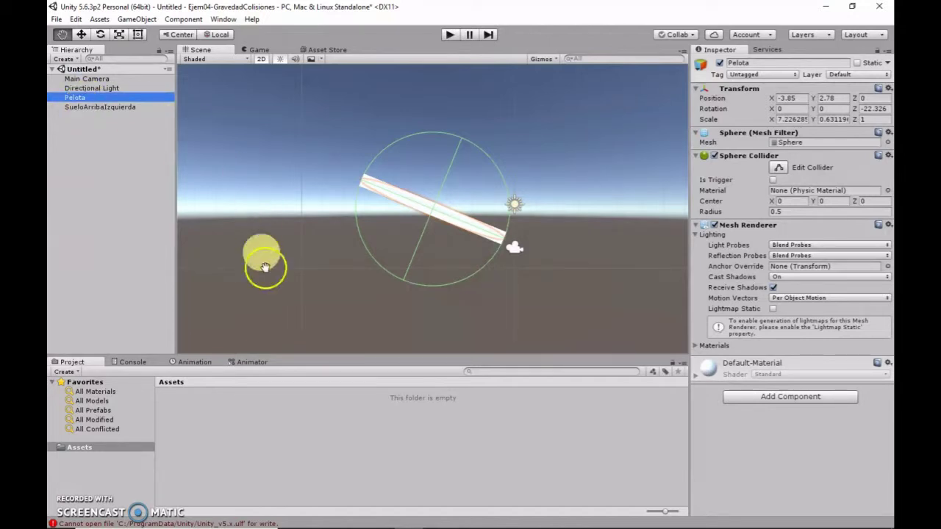
{"action": "left_click", "coordinate": [312, 258]}
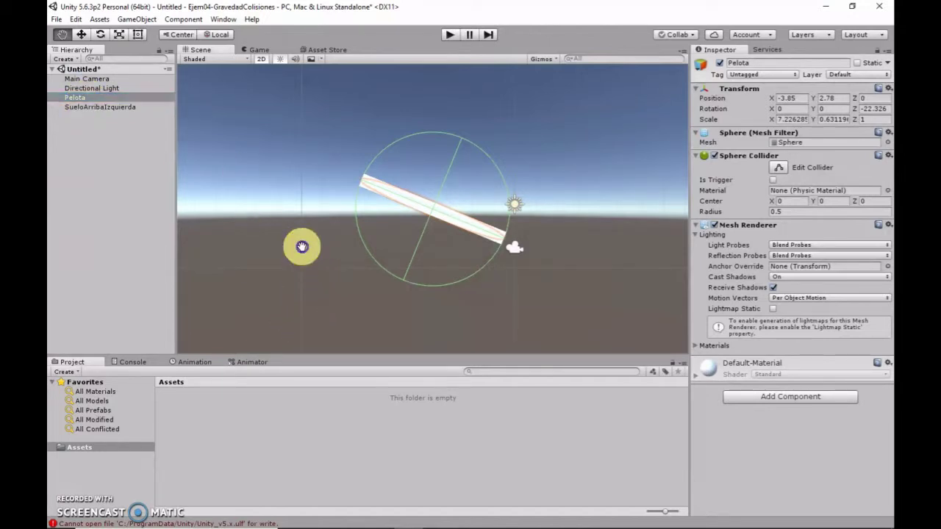
- Raise Pelota above the slope and shrink it into a small ball with the Rect tool
{"action": "left_click", "coordinate": [81, 36]}
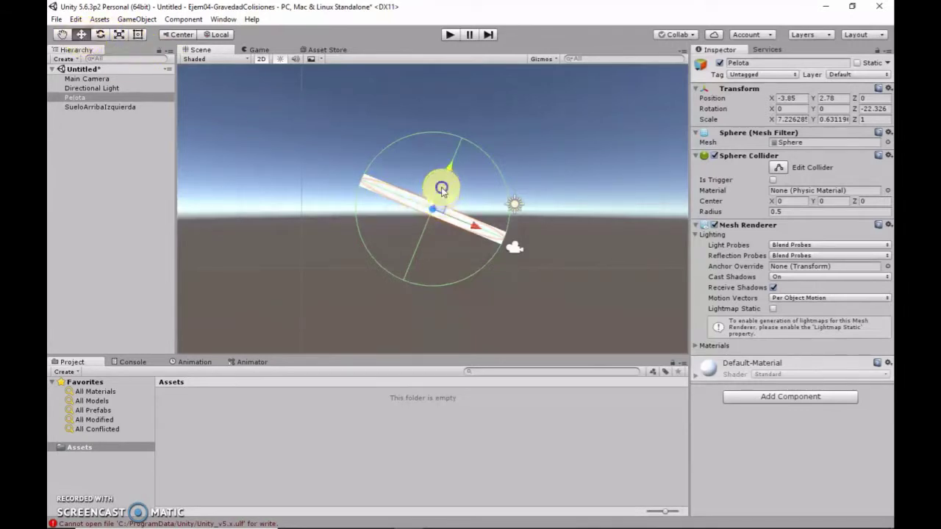
{"action": "left_click_drag", "start_coordinate": [442, 190], "coordinate": [431, 119]}
{"action": "left_click", "coordinate": [515, 182]}
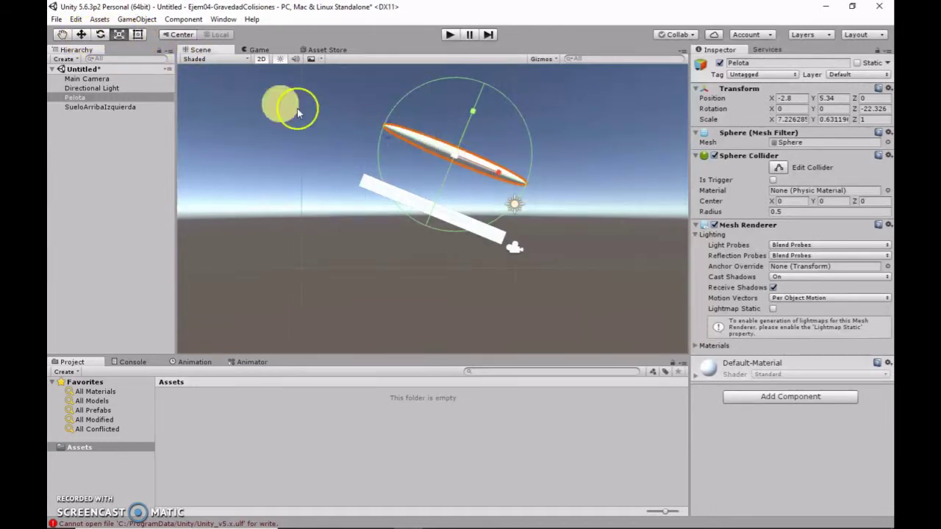
{"action": "left_click", "coordinate": [138, 37]}
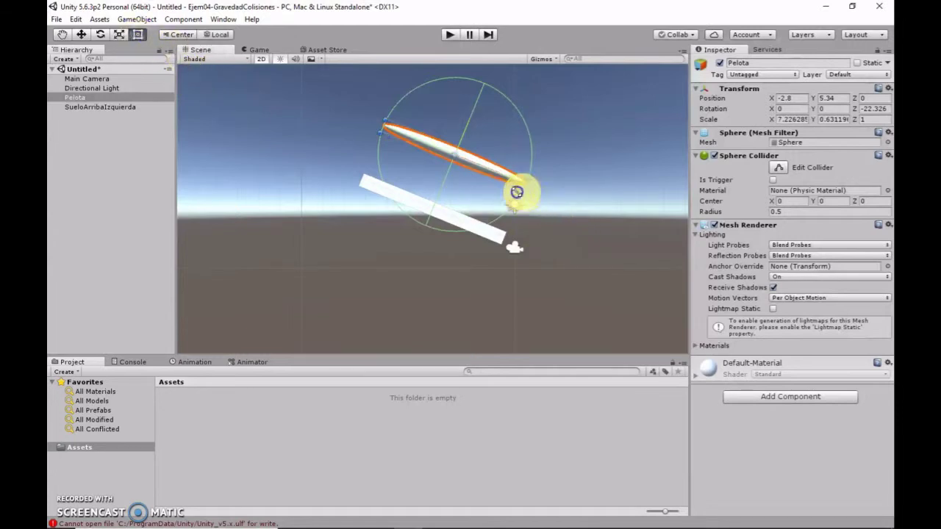
{"action": "mouse_move", "coordinate": [514, 194]}
{"action": "left_mouse_down"}
{"action": "mouse_move", "coordinate": [462, 194]}
{"action": "mouse_move", "coordinate": [413, 157]}
{"action": "mouse_move", "coordinate": [424, 177]}
{"action": "mouse_move", "coordinate": [408, 164]}
{"action": "left_mouse_up"}
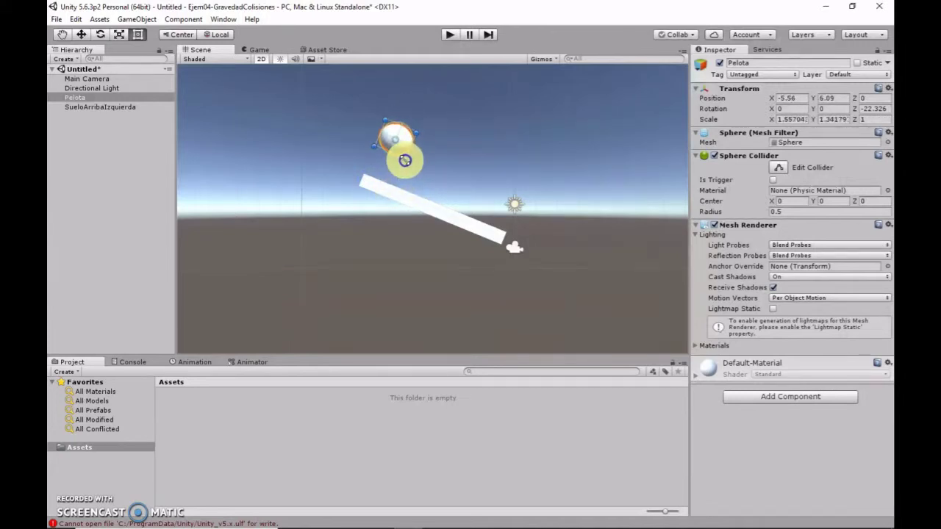
{"action": "left_click_drag", "start_coordinate": [407, 164], "coordinate": [403, 152]}
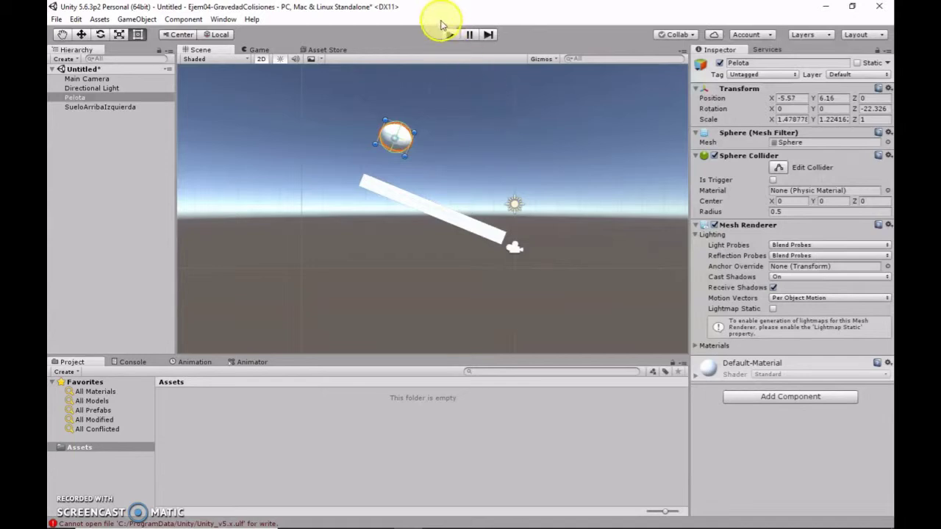
- Test-play the scene to see Pelota hang still, then select Pelota to inspect it
{"action": "left_click", "coordinate": [479, 110]}
{"action": "left_click", "coordinate": [449, 37]}
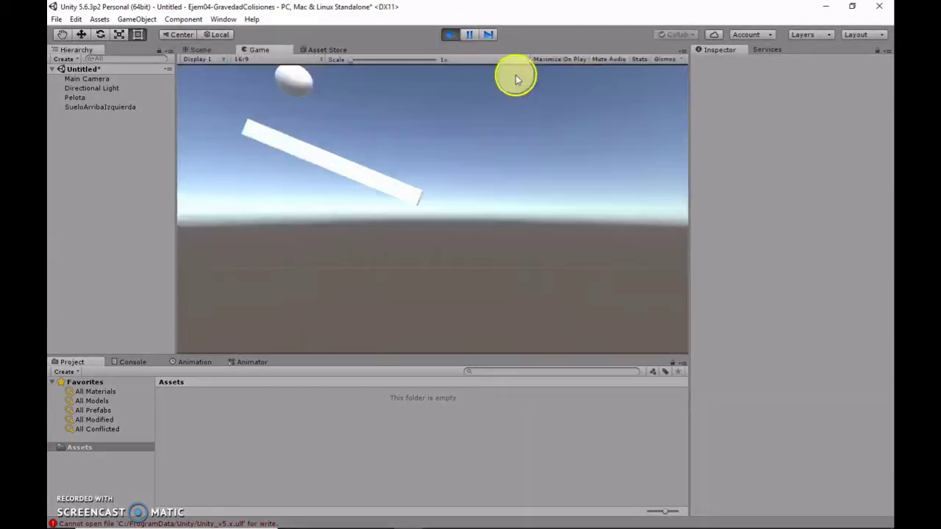
{"action": "left_click", "coordinate": [450, 35]}
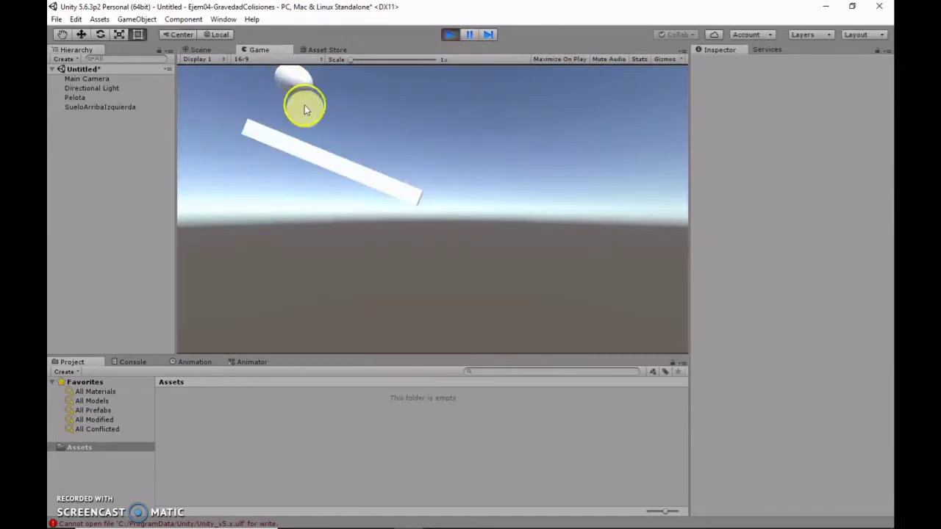
{"action": "left_click", "coordinate": [446, 38]}
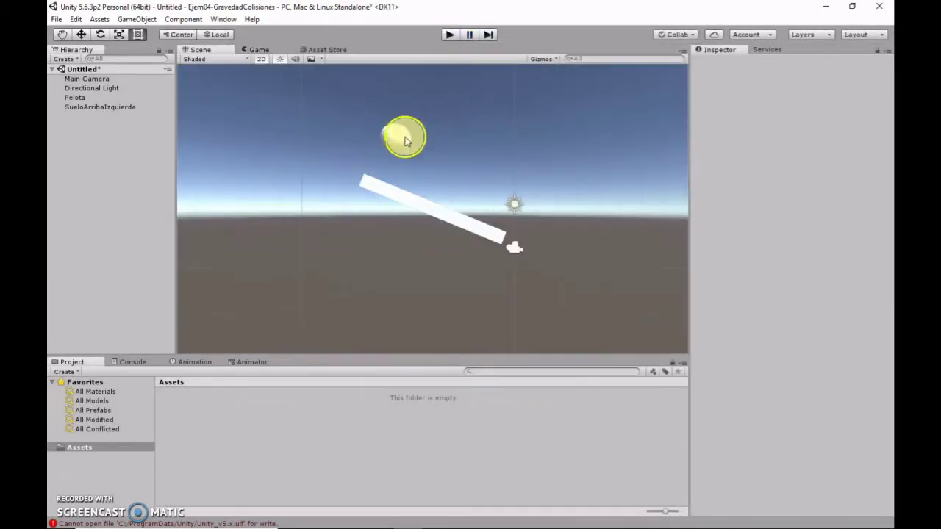
{"action": "left_click", "coordinate": [393, 139]}
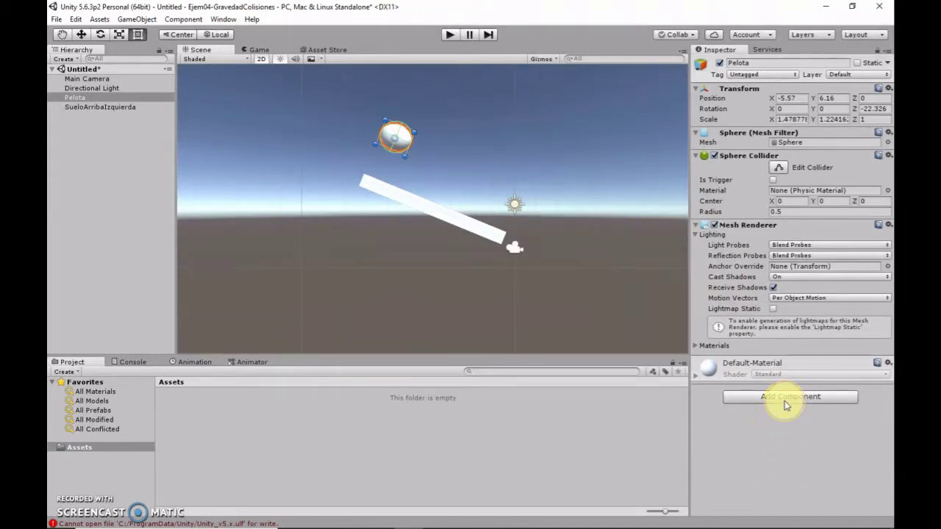
- Add a Rigidbody to Pelota and test-play to watch it fall onto the slope
{"action": "left_click", "coordinate": [784, 401]}
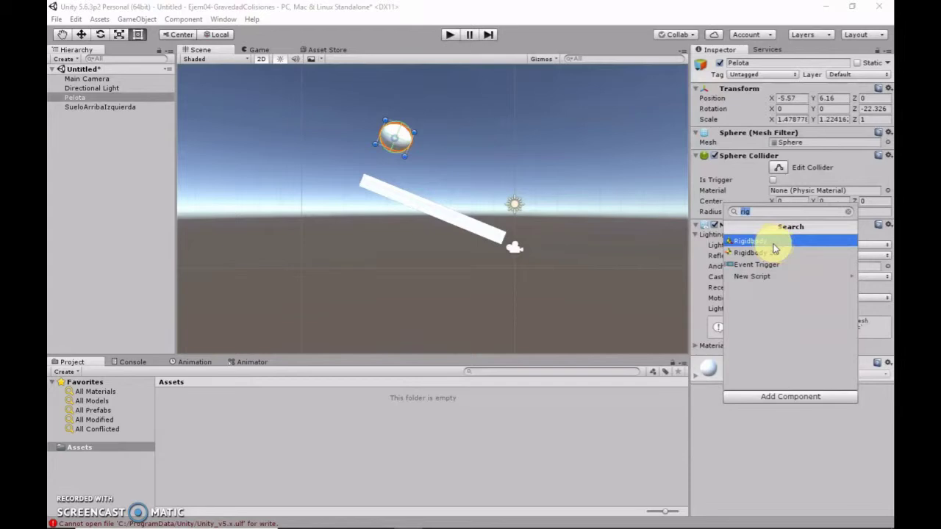
{"action": "left_click", "coordinate": [773, 243]}
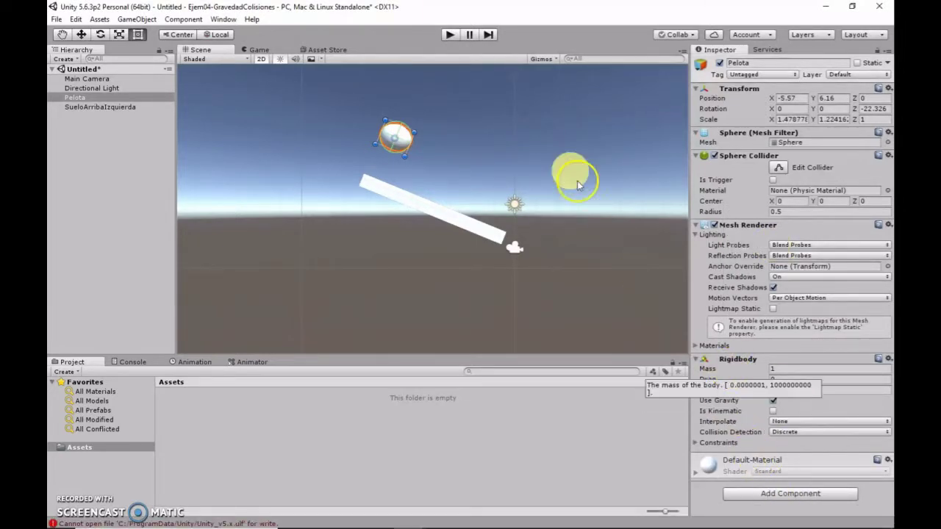
{"action": "left_click", "coordinate": [450, 33]}
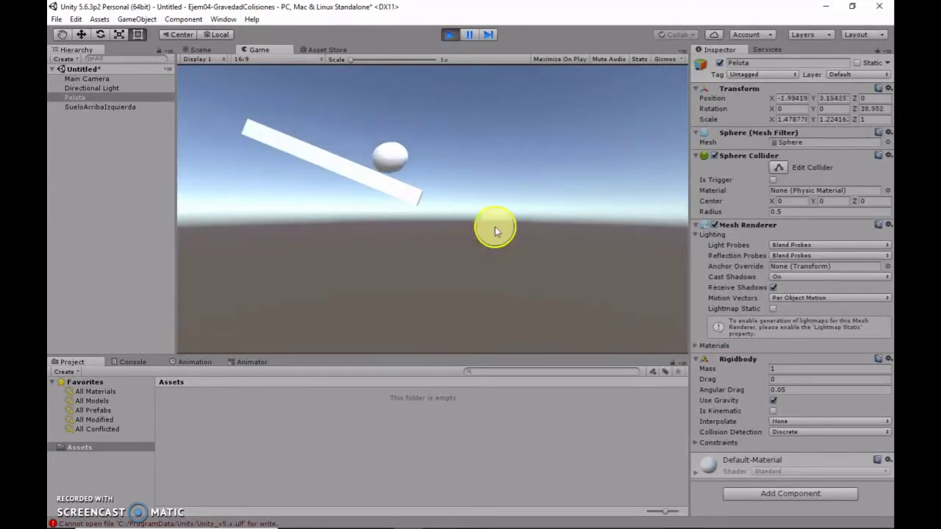
{"action": "left_click", "coordinate": [451, 37]}
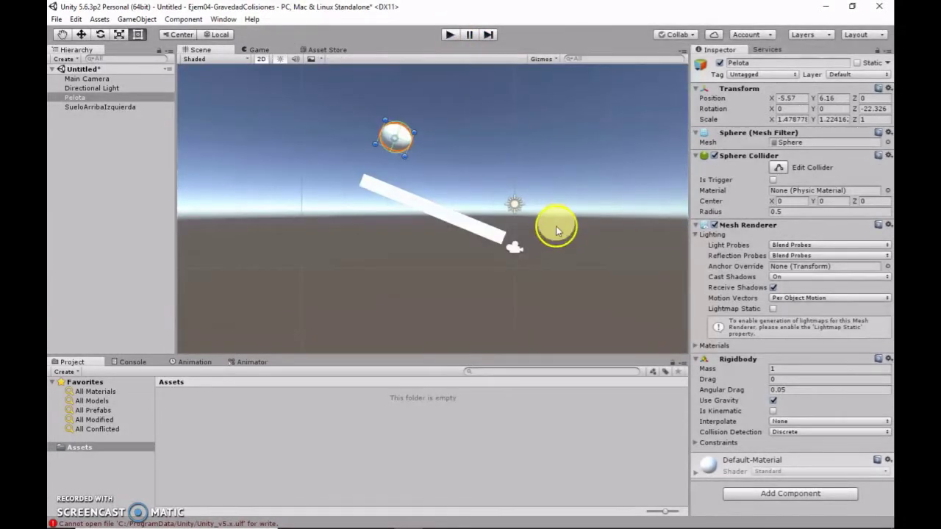
- Select SueloArribaIzquierda and test-play the scene once more
{"action": "left_click", "coordinate": [424, 212]}
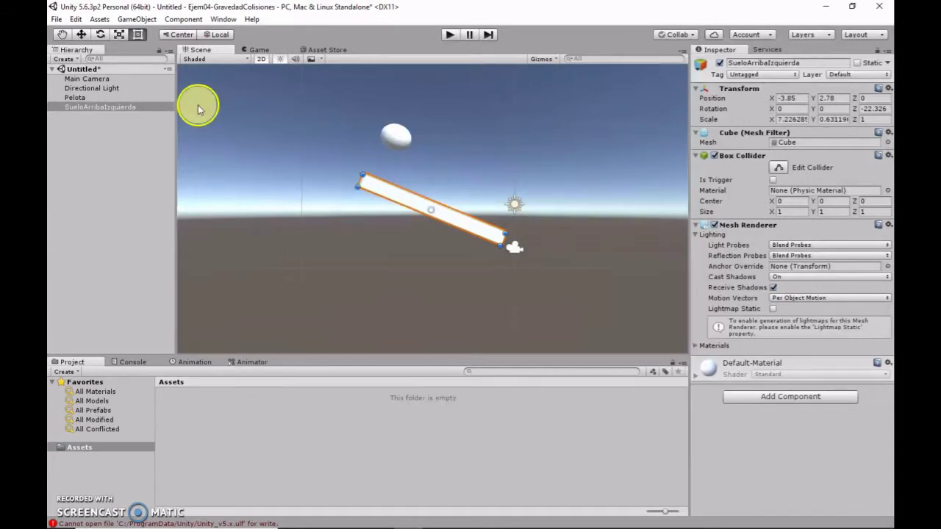
{"action": "left_click", "coordinate": [449, 34]}
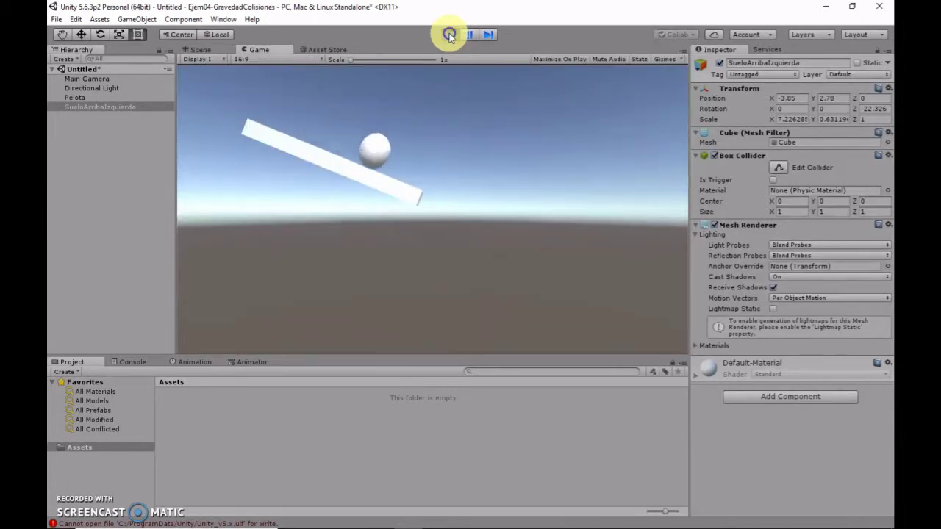
{"action": "left_click", "coordinate": [449, 34]}
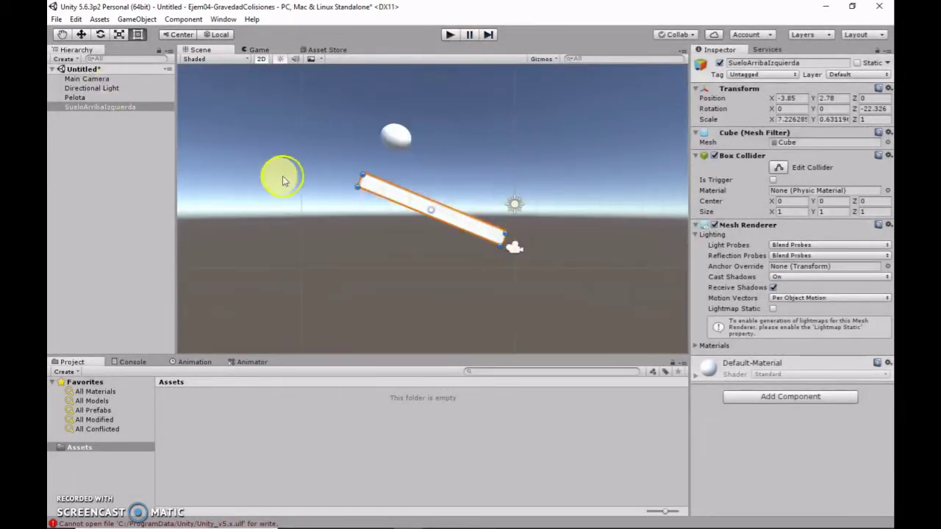
- Move SueloArribaIzquierda up and left to position -5.79, 4.24, just beneath the ball
{"action": "left_click", "coordinate": [80, 34]}
{"action": "left_click", "coordinate": [371, 167]}
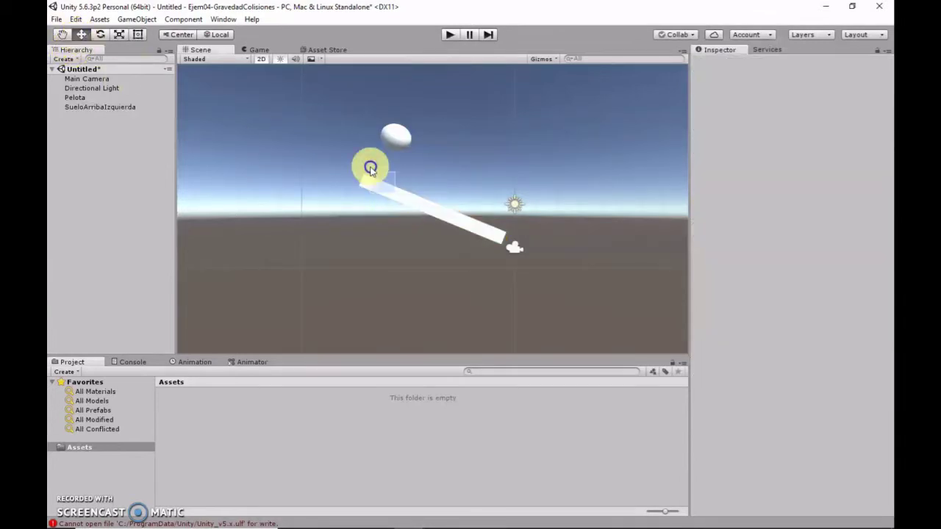
{"action": "left_click", "coordinate": [434, 209]}
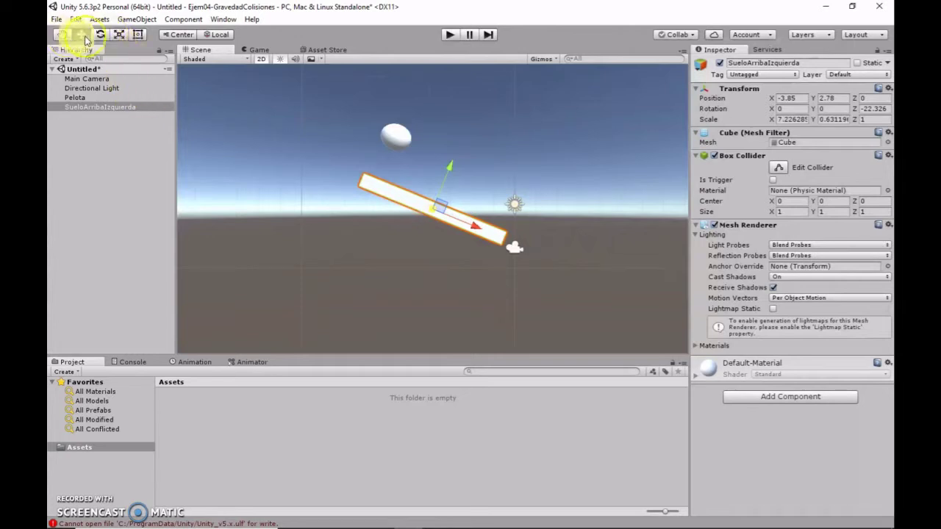
{"action": "mouse_move", "coordinate": [441, 208]}
{"action": "left_mouse_down"}
{"action": "mouse_move", "coordinate": [423, 211]}
{"action": "mouse_move", "coordinate": [381, 188]}
{"action": "left_mouse_up"}
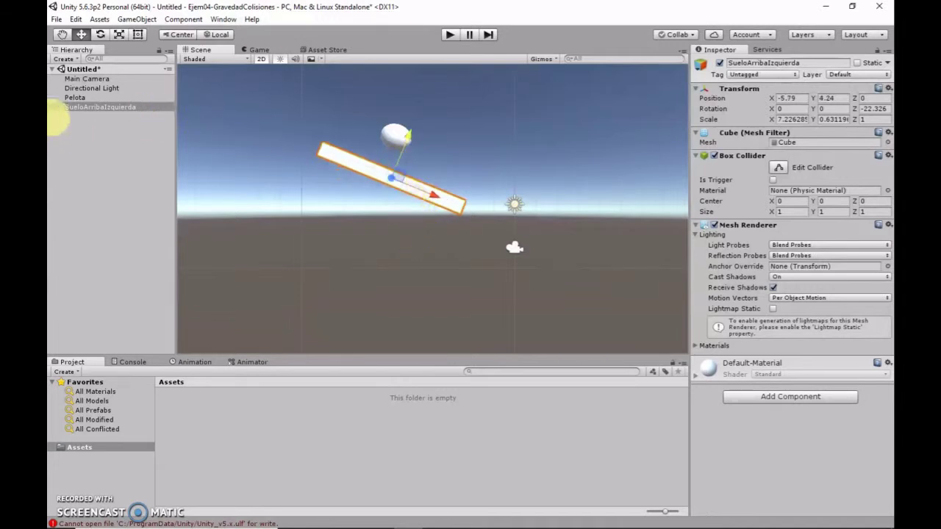
{"action": "left_click", "coordinate": [90, 120]}
{"action": "left_click", "coordinate": [103, 107]}
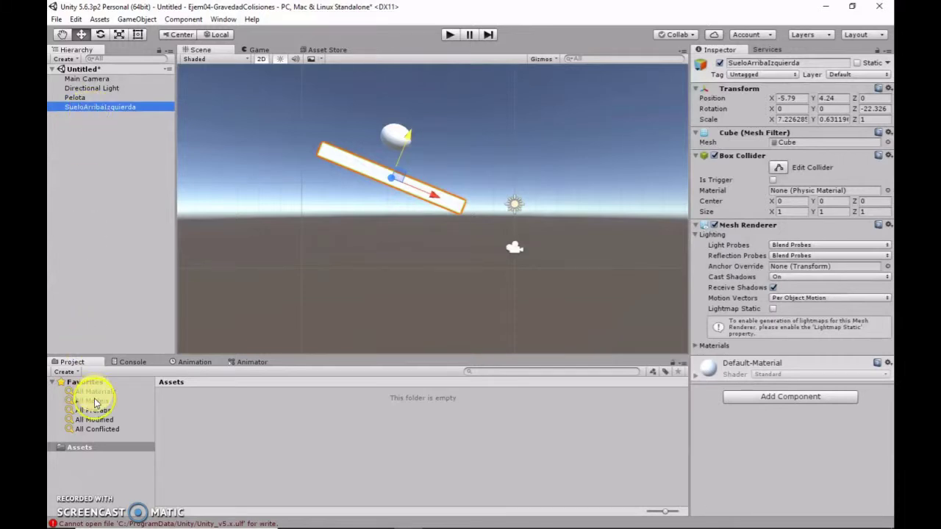
- Create a folder named prefab in Assets
{"action": "right_click", "coordinate": [87, 447]}
{"action": "mouse_move", "coordinate": [126, 236]}
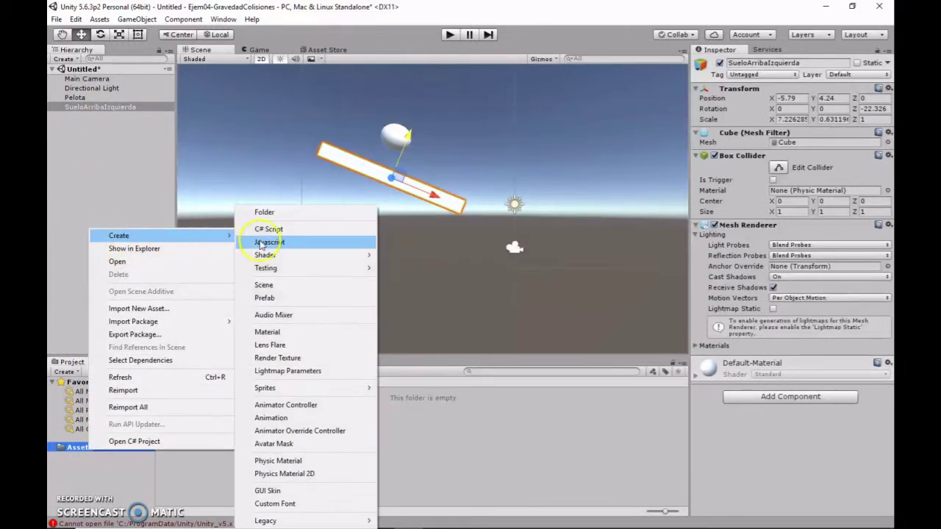
{"action": "left_click", "coordinate": [283, 213]}
{"action": "type", "text": "prefab"}
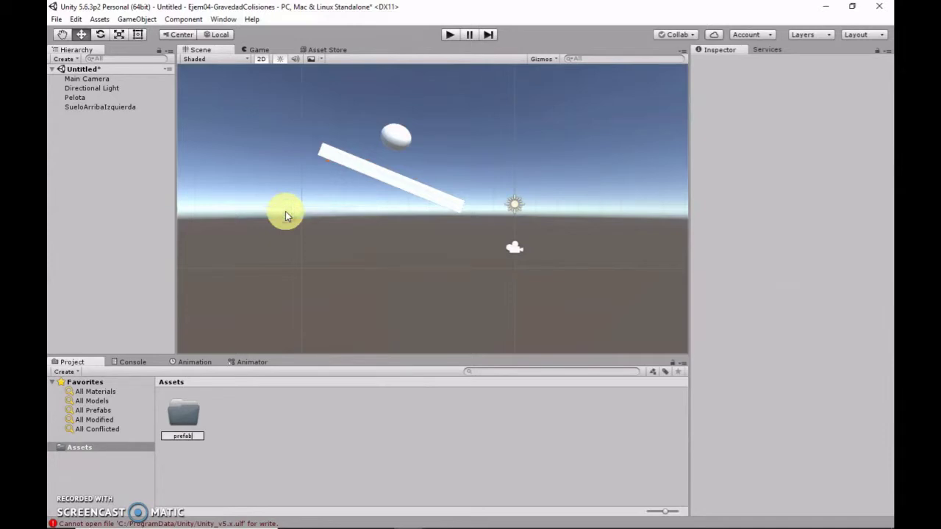
{"action": "key", "text": "Return"}
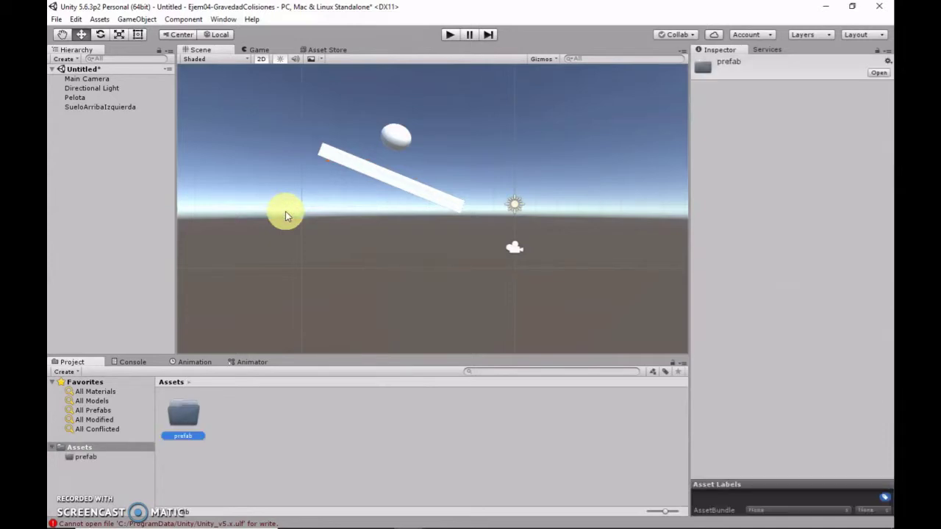
- Create a second Assets folder named escenas and open the prefab folder
{"action": "right_click", "coordinate": [75, 449]}
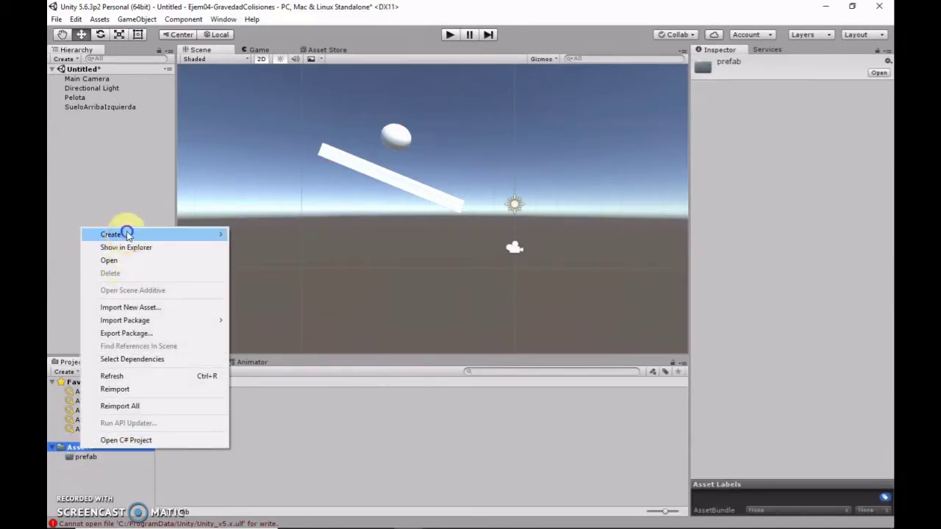
{"action": "mouse_move", "coordinate": [125, 234]}
{"action": "left_click", "coordinate": [261, 212]}
{"action": "type", "text": "escenas"}
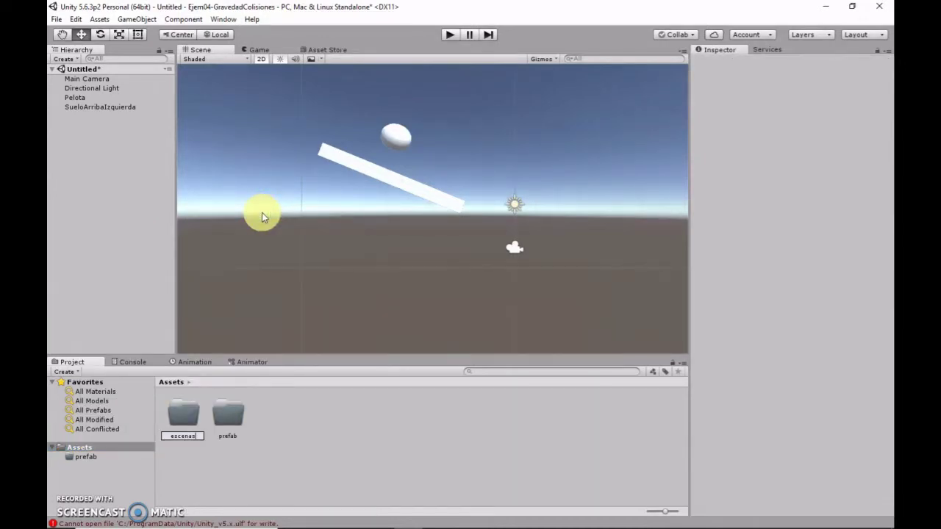
{"action": "key", "text": "Return"}
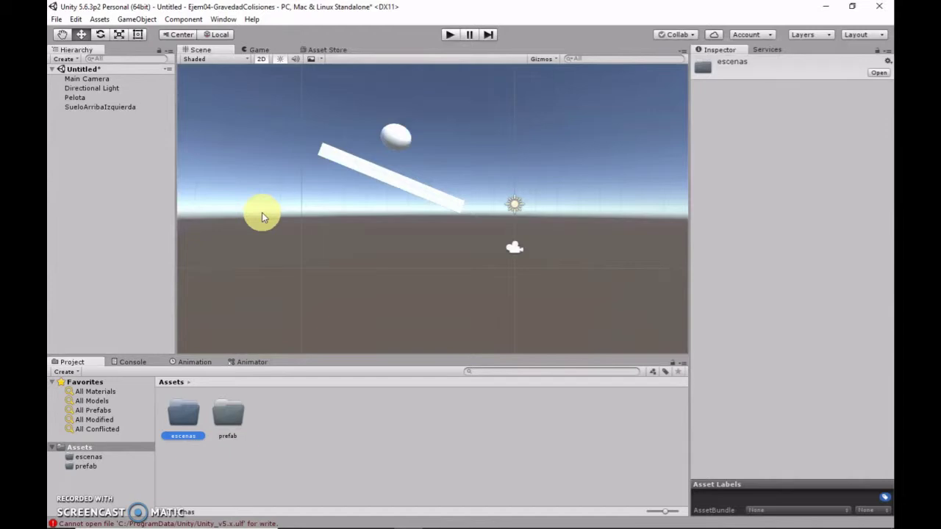
{"action": "double_click", "coordinate": [234, 425]}
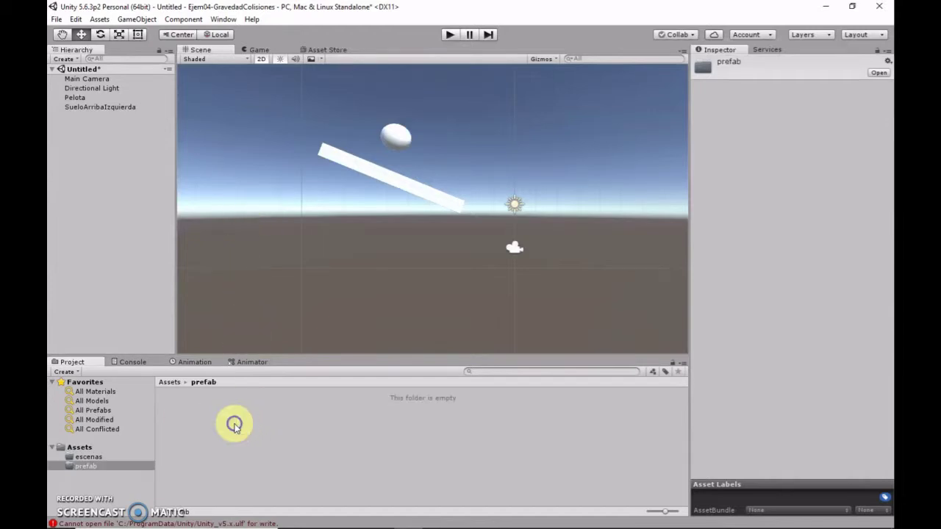
{"action": "left_click", "coordinate": [76, 107]}
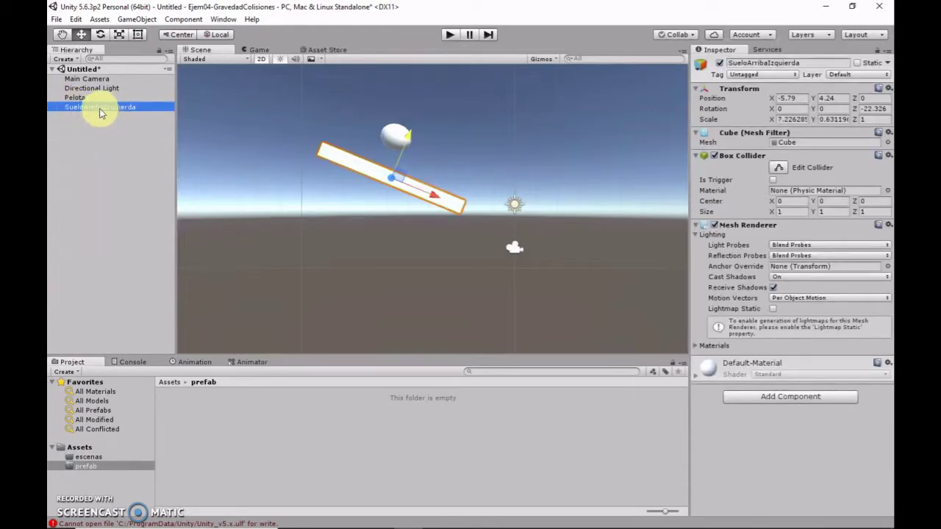
- Save SueloArribaIzquierda as a prefab in the prefab folder and place a copy in the scene
{"action": "left_click_drag", "start_coordinate": [101, 111], "coordinate": [219, 439]}
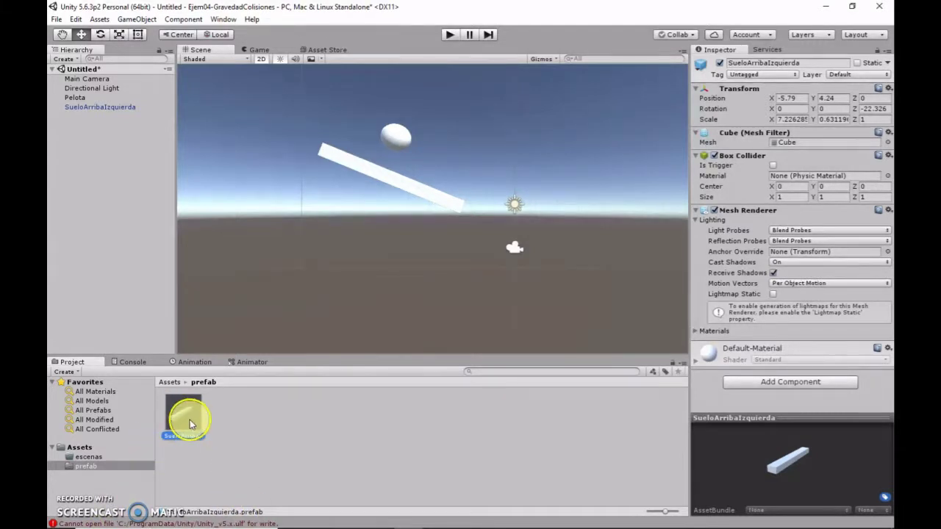
{"action": "left_click_drag", "start_coordinate": [184, 418], "coordinate": [98, 140]}
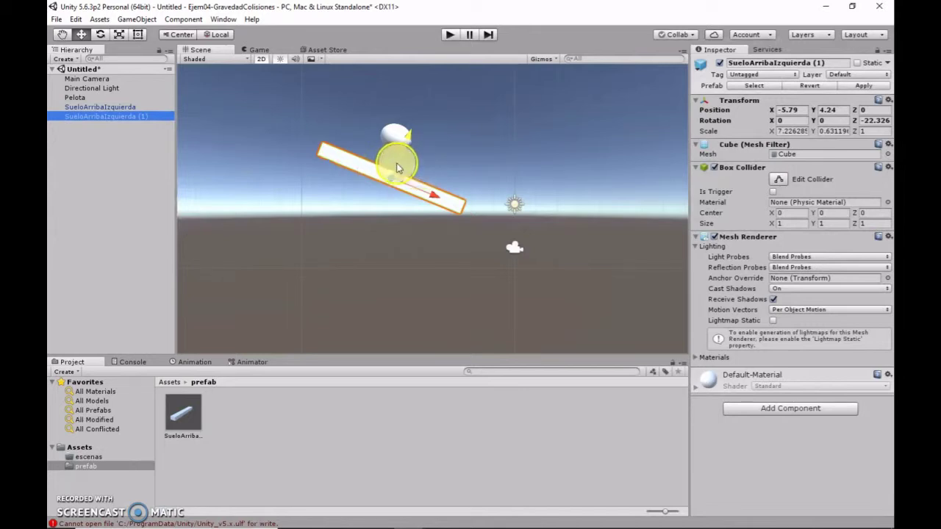
- Move the copy lower right to 2.06, 1.02, tilt it to Z 33.088, and play-test
{"action": "mouse_move", "coordinate": [412, 186]}
{"action": "left_mouse_down"}
{"action": "mouse_move", "coordinate": [542, 217]}
{"action": "mouse_move", "coordinate": [594, 241]}
{"action": "left_mouse_up"}
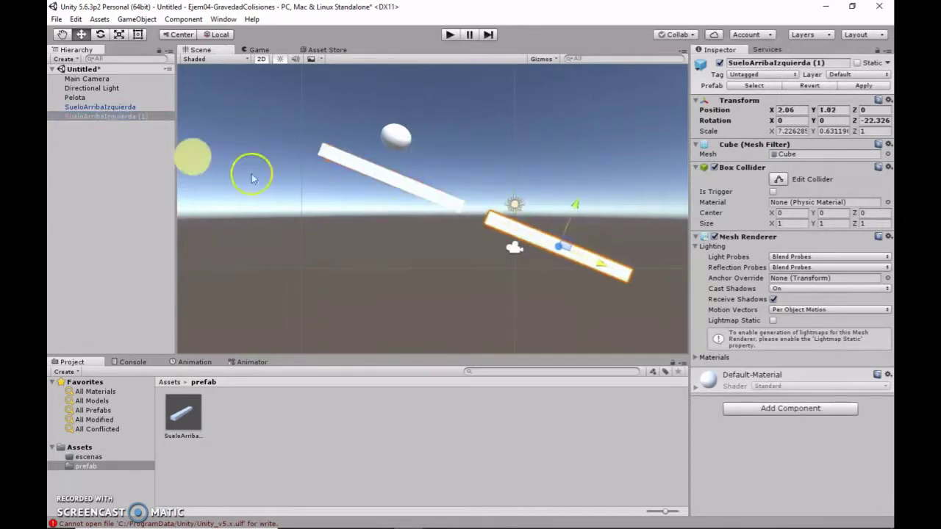
{"action": "left_click", "coordinate": [100, 35]}
{"action": "mouse_move", "coordinate": [609, 230]}
{"action": "left_mouse_down"}
{"action": "mouse_move", "coordinate": [558, 203]}
{"action": "mouse_move", "coordinate": [512, 221]}
{"action": "mouse_move", "coordinate": [488, 252]}
{"action": "mouse_move", "coordinate": [483, 304]}
{"action": "mouse_move", "coordinate": [507, 276]}
{"action": "mouse_move", "coordinate": [489, 245]}
{"action": "mouse_move", "coordinate": [487, 273]}
{"action": "mouse_move", "coordinate": [622, 307]}
{"action": "left_mouse_up"}
{"action": "mouse_move", "coordinate": [607, 250]}
{"action": "left_mouse_down"}
{"action": "mouse_move", "coordinate": [604, 218]}
{"action": "mouse_move", "coordinate": [564, 243]}
{"action": "left_mouse_up"}
{"action": "left_click", "coordinate": [100, 101]}
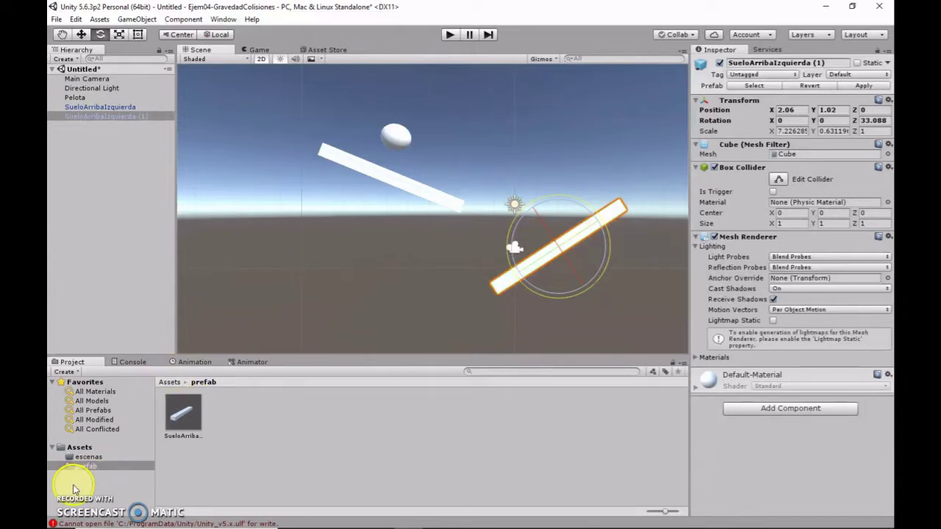
{"action": "left_click", "coordinate": [449, 34]}
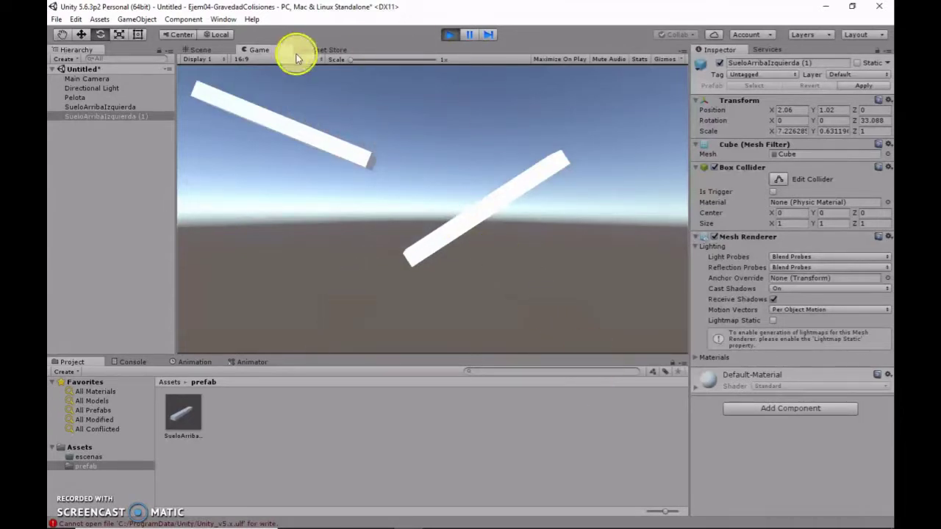
- Stop the test run, select Pelota, and open the Physics project settings
{"action": "left_click", "coordinate": [450, 34]}
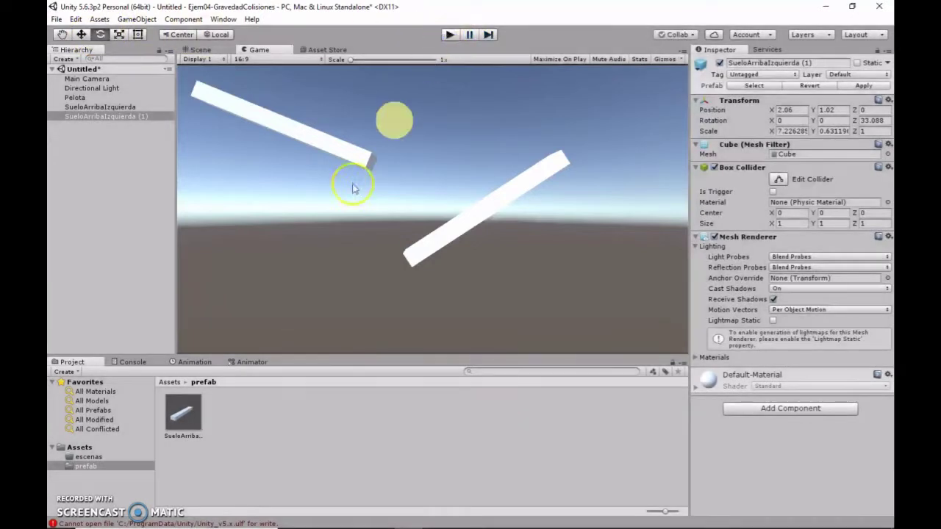
{"action": "left_click", "coordinate": [396, 136]}
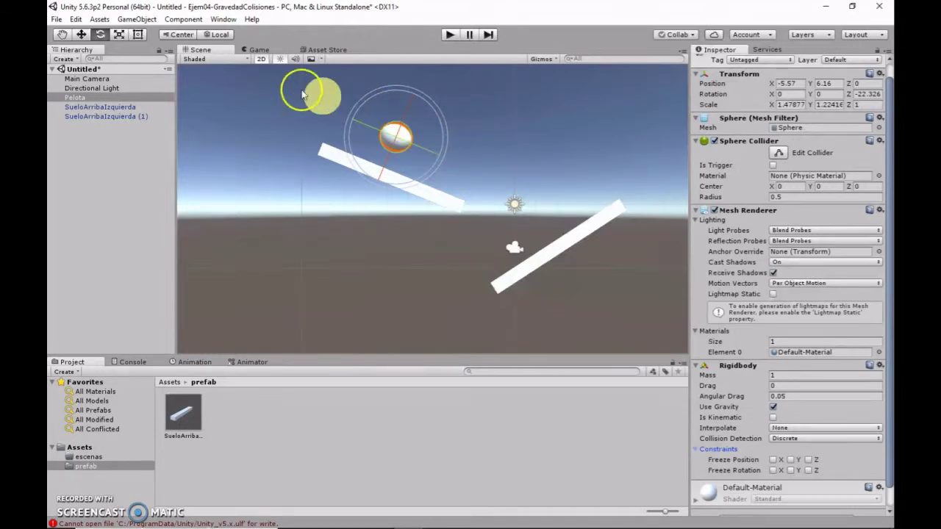
{"action": "left_click", "coordinate": [76, 19]}
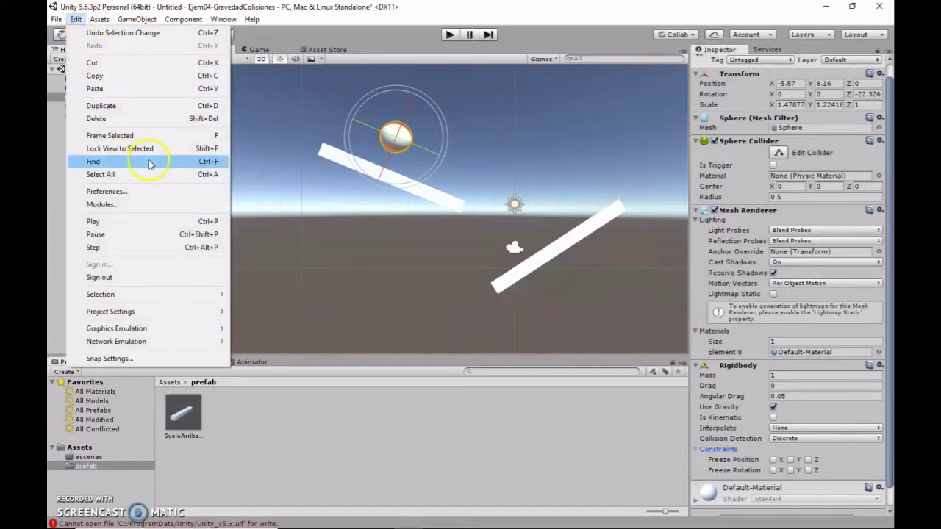
{"action": "mouse_move", "coordinate": [99, 19]}
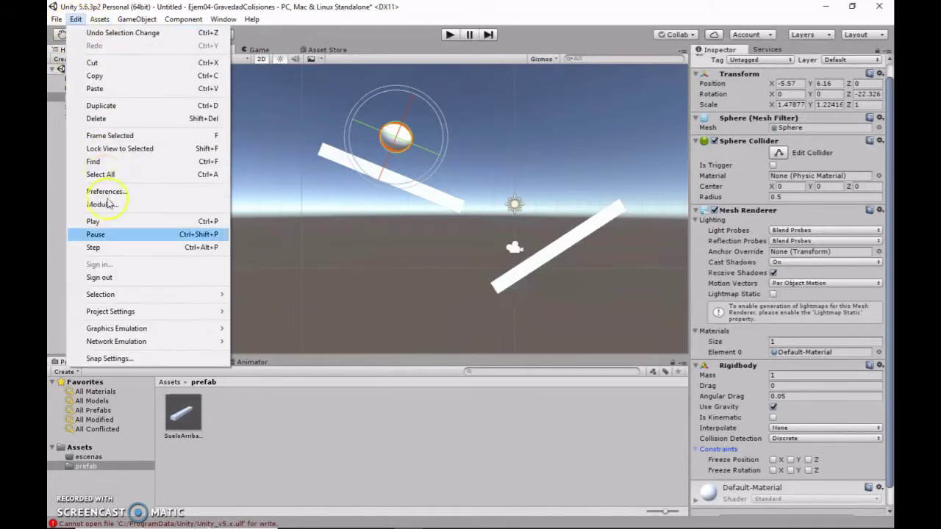
{"action": "mouse_move", "coordinate": [144, 316]}
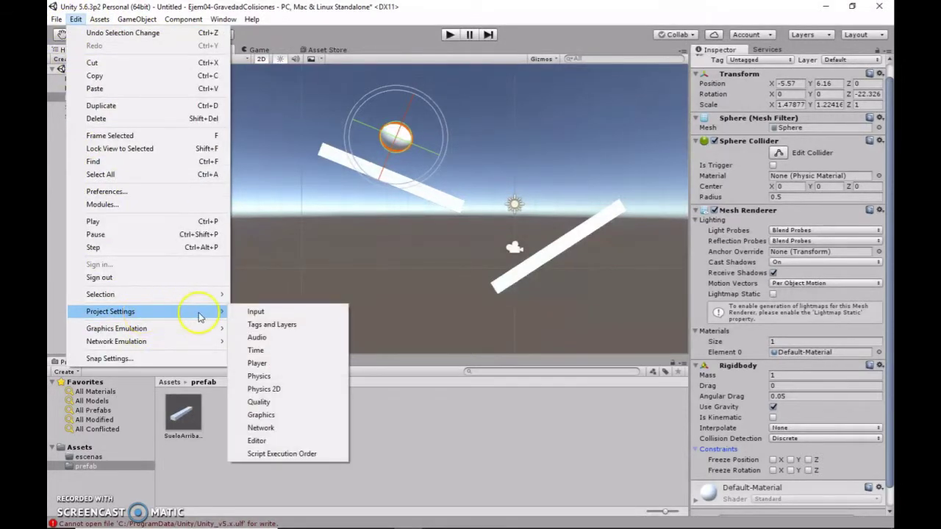
{"action": "left_click", "coordinate": [286, 378]}
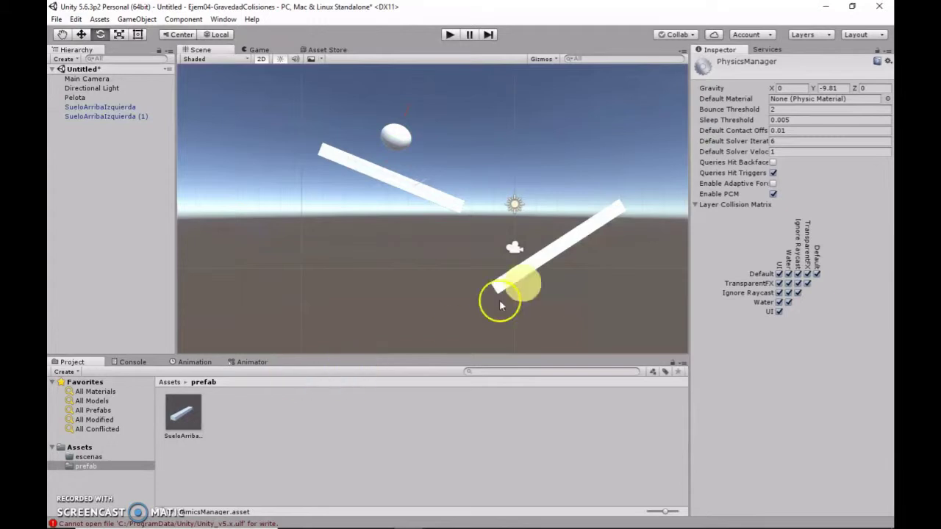
- Set gravity Y to -90.81 and test-play to see the ball fall faster
{"action": "left_click", "coordinate": [835, 89]}
{"action": "type", "text": "-90.81"}
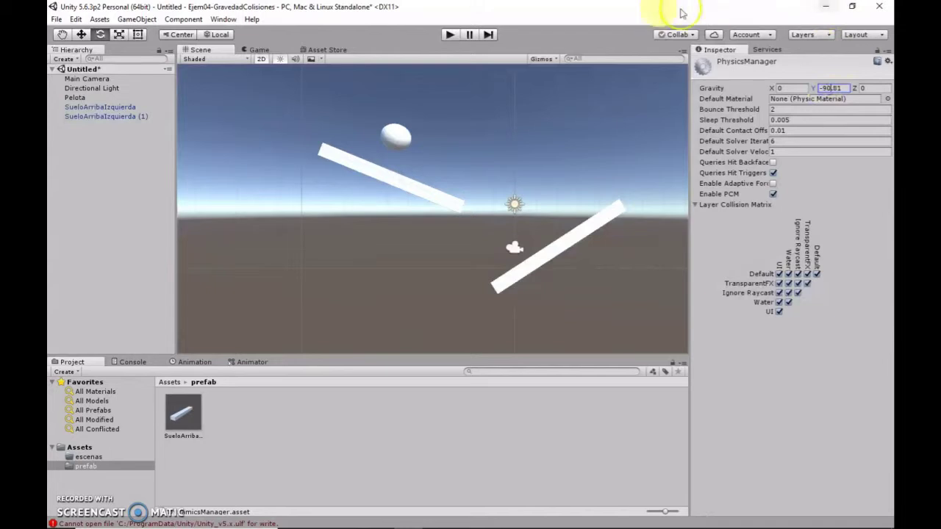
{"action": "left_click", "coordinate": [449, 35]}
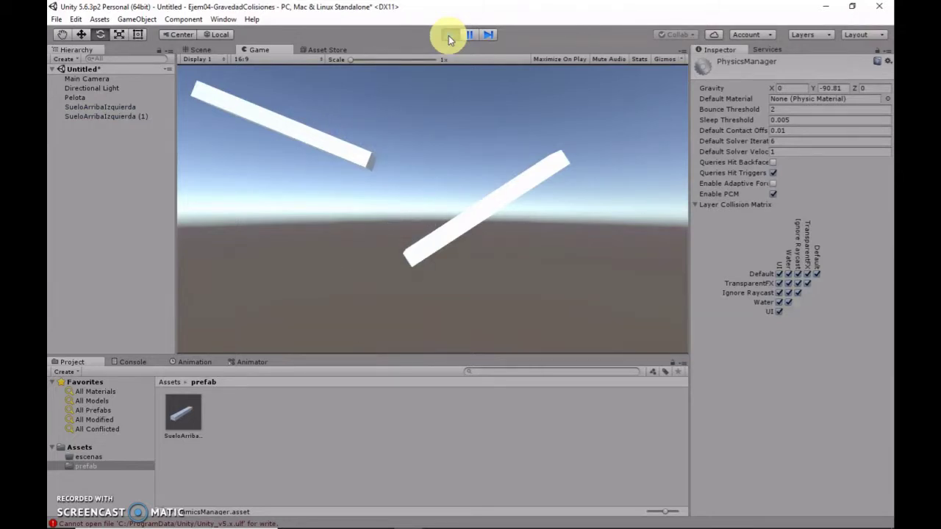
{"action": "left_click", "coordinate": [454, 32]}
{"action": "left_click", "coordinate": [448, 35]}
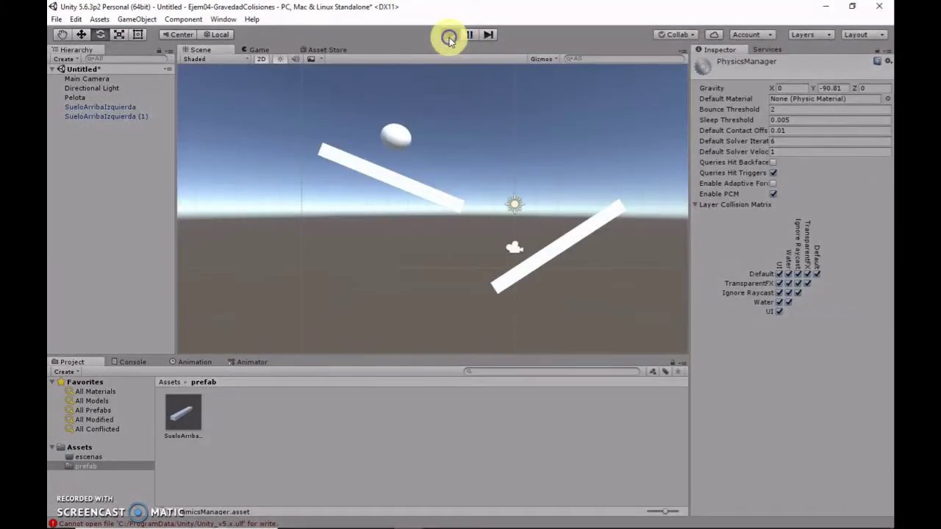
- Test with gravity Y at -1.81 for a slower fall, then restore -9.81
{"action": "left_click", "coordinate": [450, 38]}
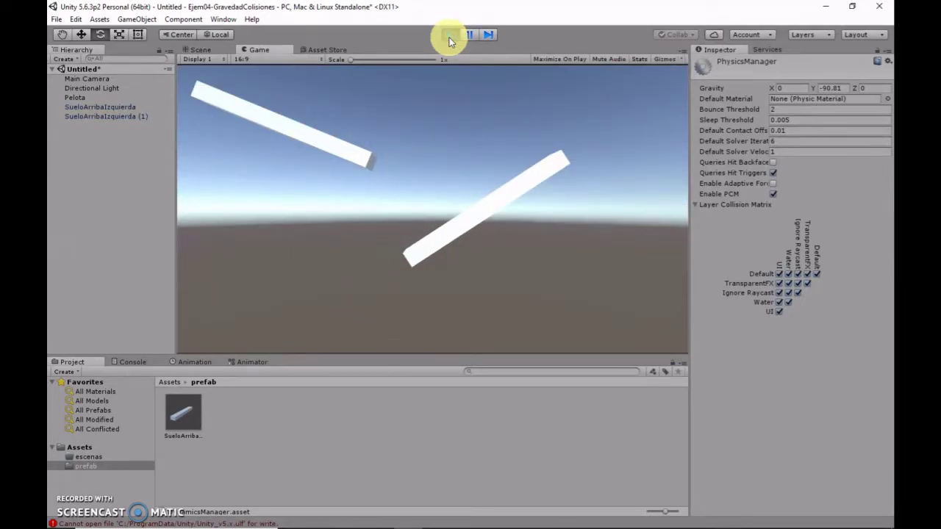
{"action": "left_click", "coordinate": [450, 35]}
{"action": "left_click", "coordinate": [836, 87]}
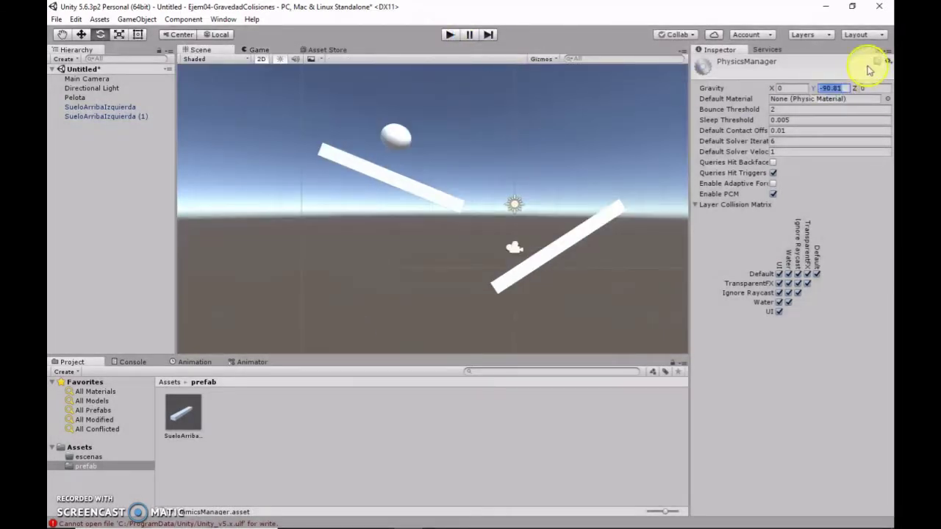
{"action": "left_click", "coordinate": [823, 92]}
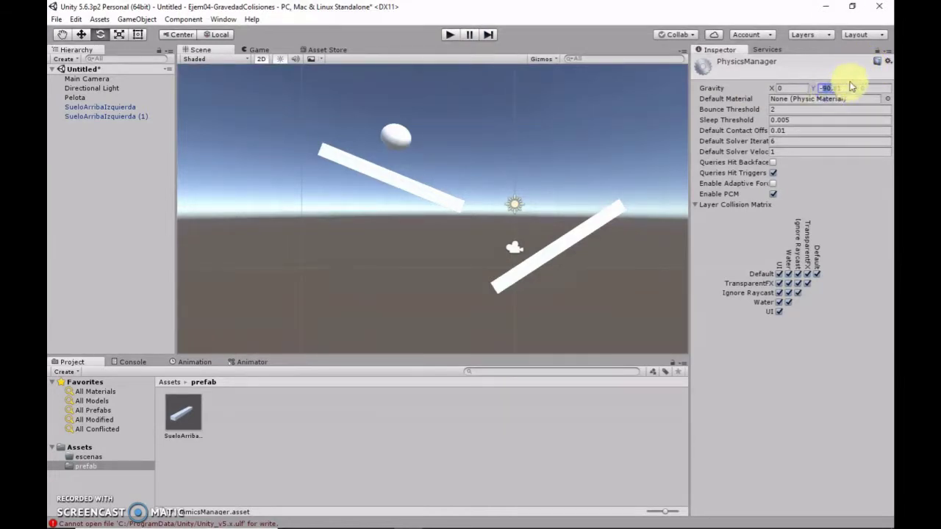
{"action": "type", "text": "-1.81"}
{"action": "left_click", "coordinate": [449, 34]}
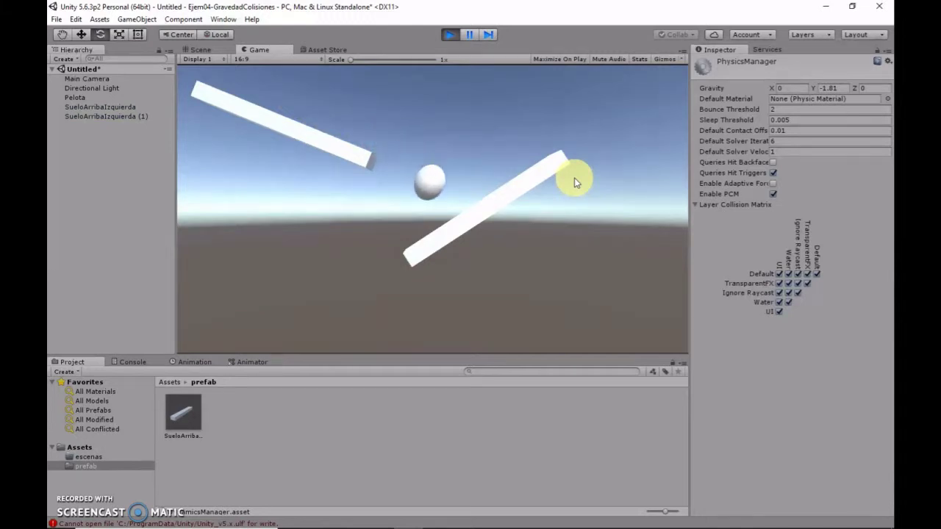
{"action": "left_click", "coordinate": [510, 116]}
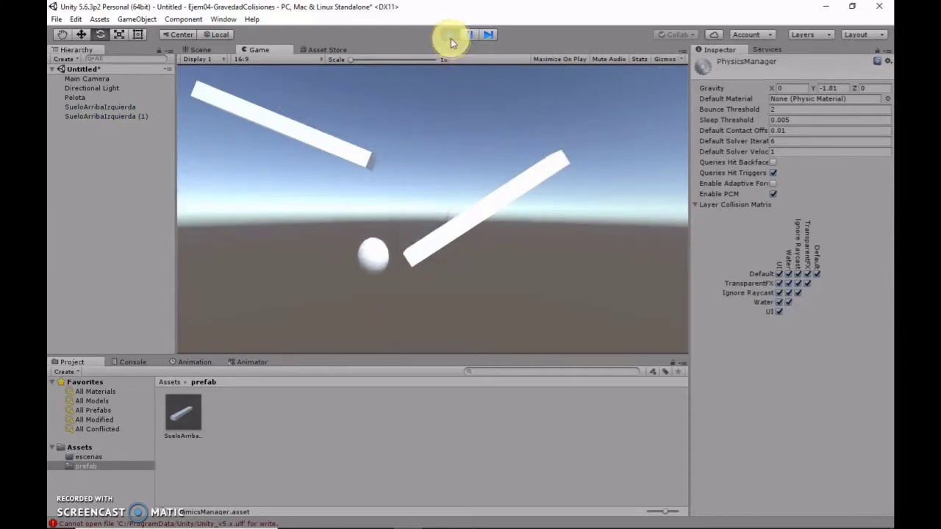
{"action": "left_click", "coordinate": [450, 38]}
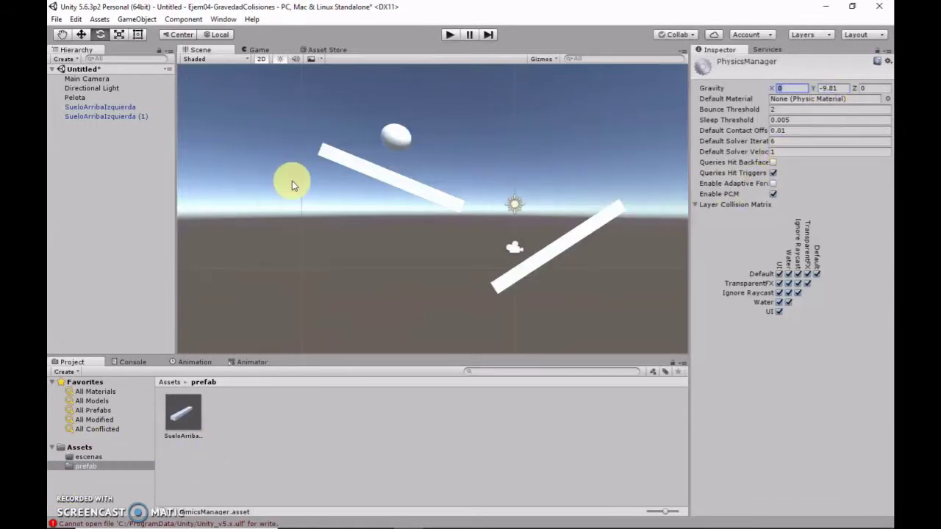
- Set Gravity X to 10 in the Physics Manager and run a quick test
{"action": "left_click", "coordinate": [436, 128]}
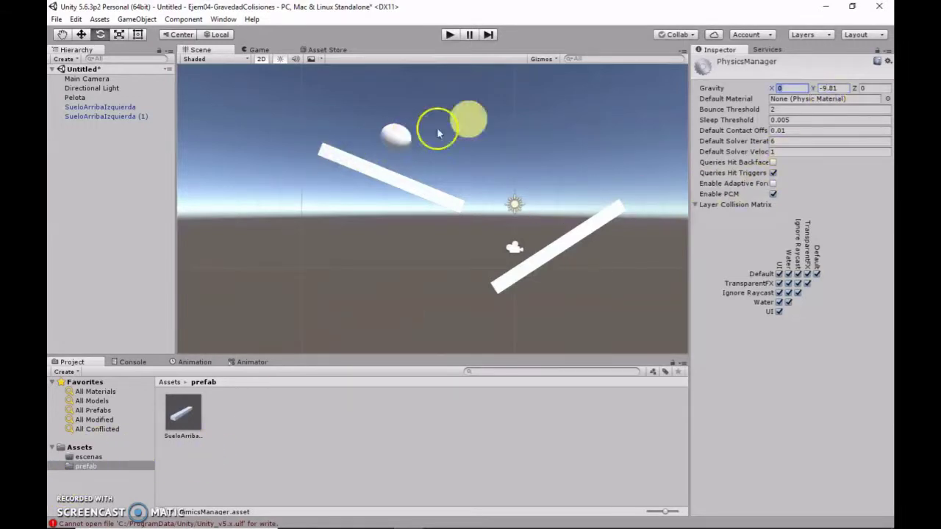
{"action": "left_click", "coordinate": [768, 91]}
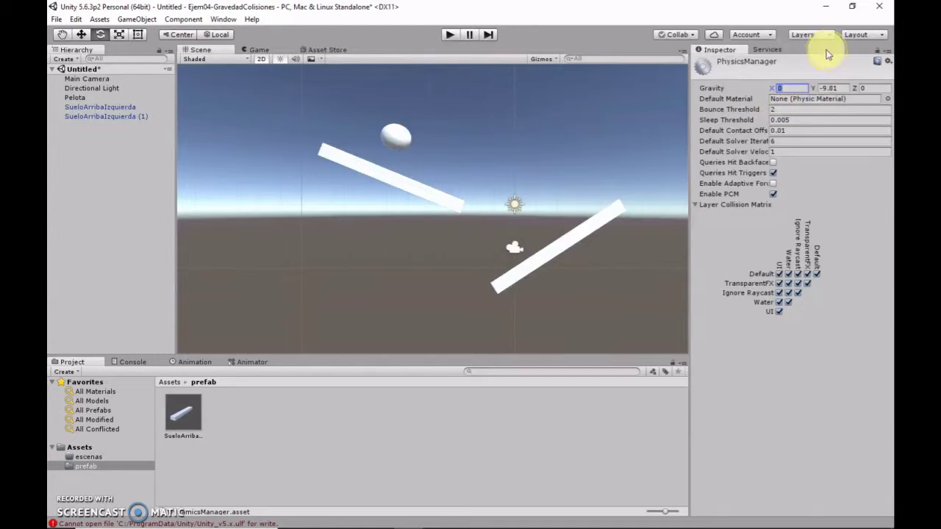
{"action": "type", "text": "10"}
{"action": "left_click", "coordinate": [438, 38]}
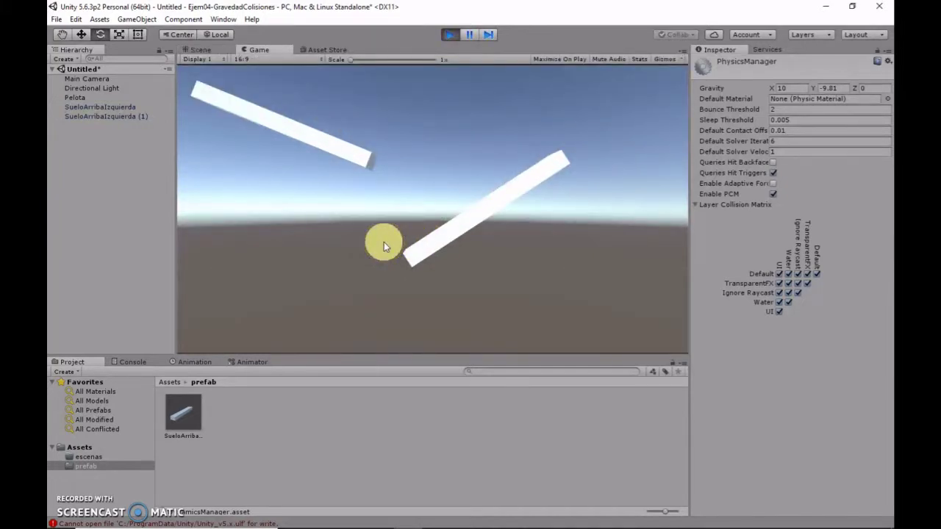
{"action": "left_click", "coordinate": [449, 34]}
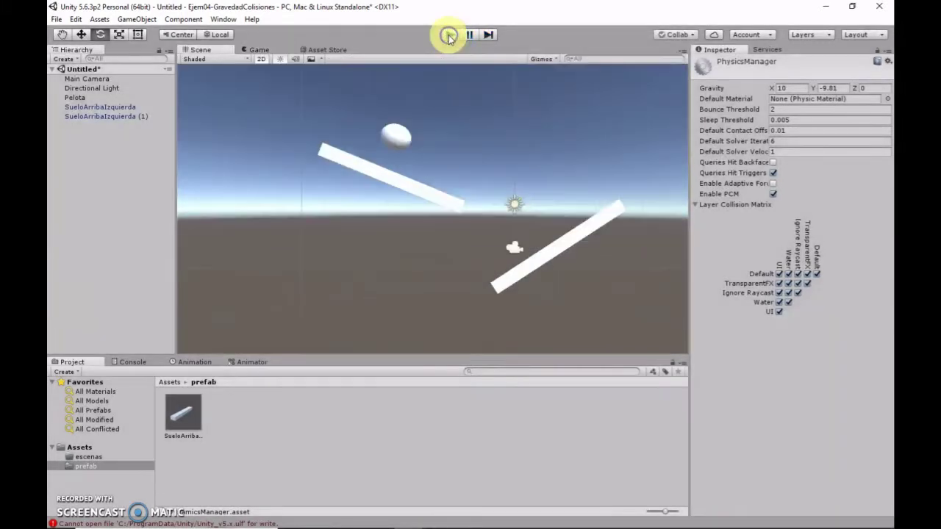
- Change Gravity X to 2 and test-run the scene again
{"action": "left_click", "coordinate": [774, 89]}
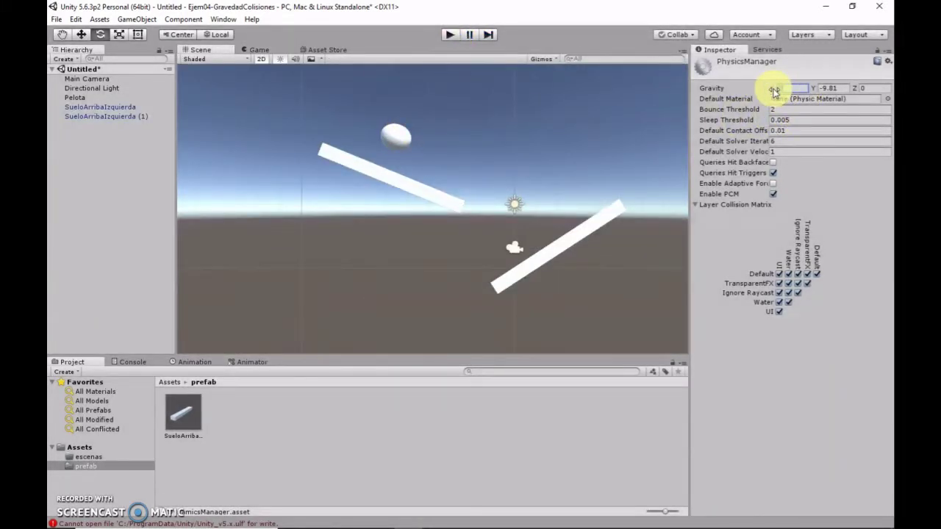
{"action": "type", "text": "2"}
{"action": "left_click", "coordinate": [449, 34]}
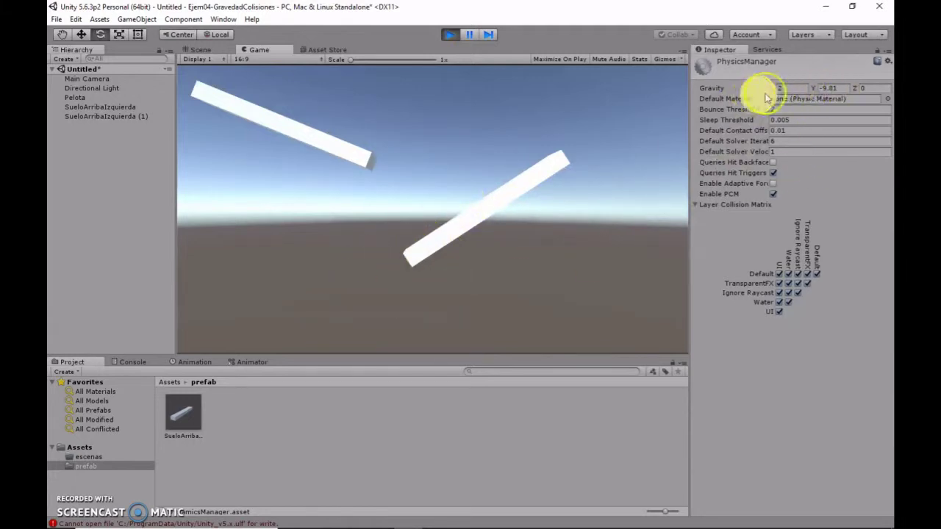
{"action": "left_click", "coordinate": [775, 88]}
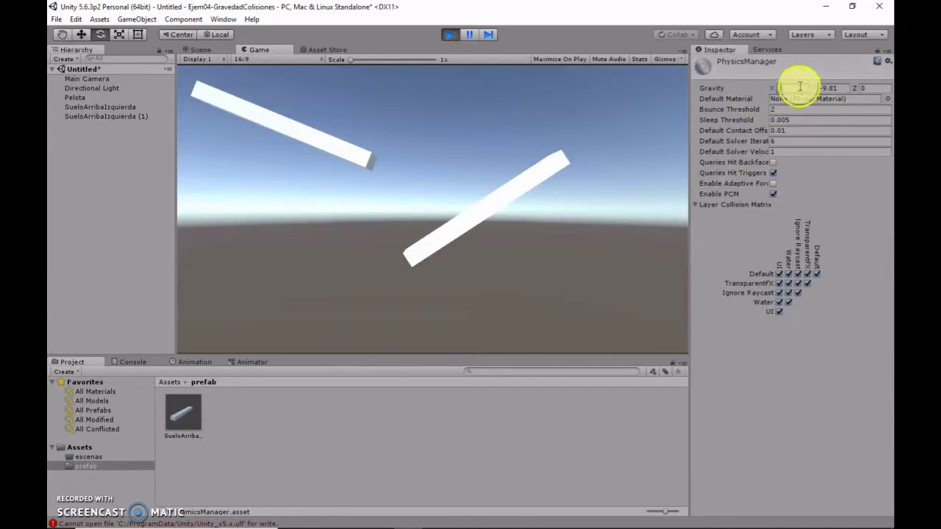
{"action": "type", "text": "3"}
{"action": "left_click", "coordinate": [448, 35]}
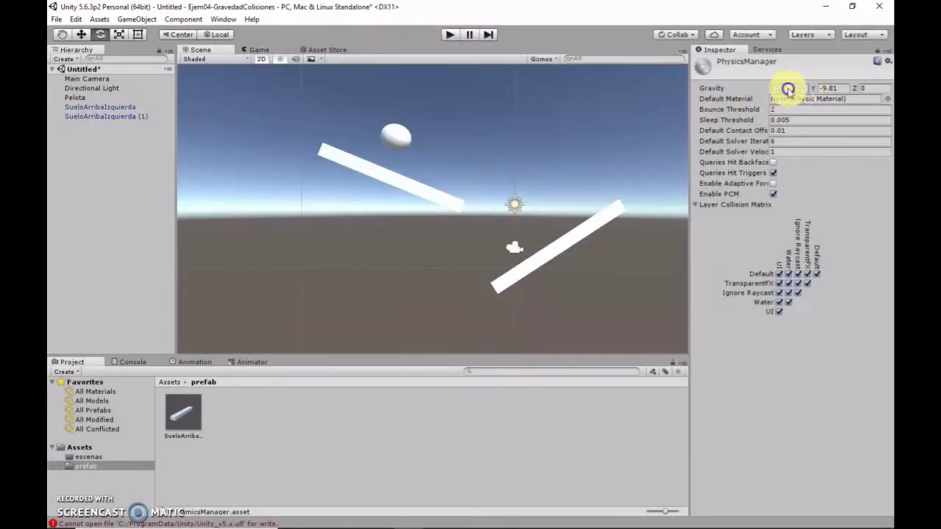
- Change Gravity X to 4 and test-run the scene once more
{"action": "left_click", "coordinate": [771, 89]}
{"action": "type", "text": "4"}
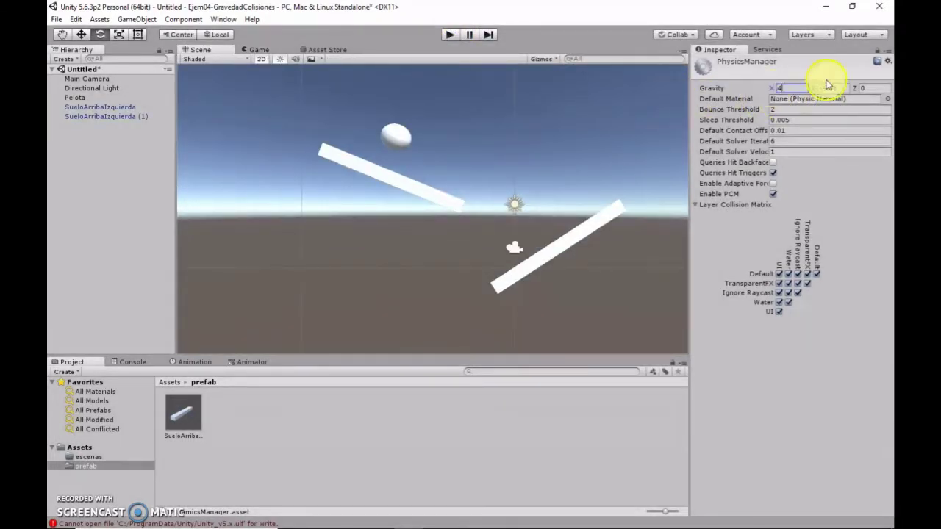
{"action": "left_click", "coordinate": [450, 35]}
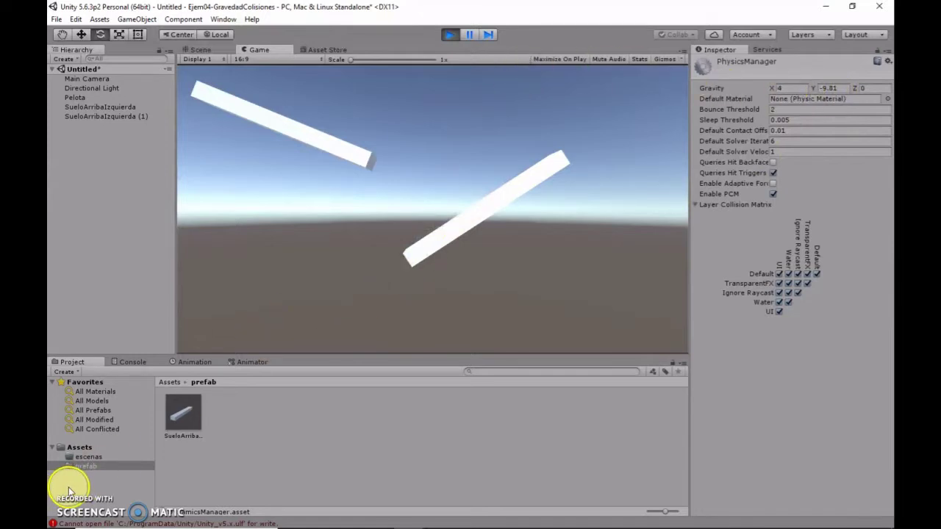
{"action": "key", "text": "ctrl+p"}
{"action": "left_click", "coordinate": [431, 197]}
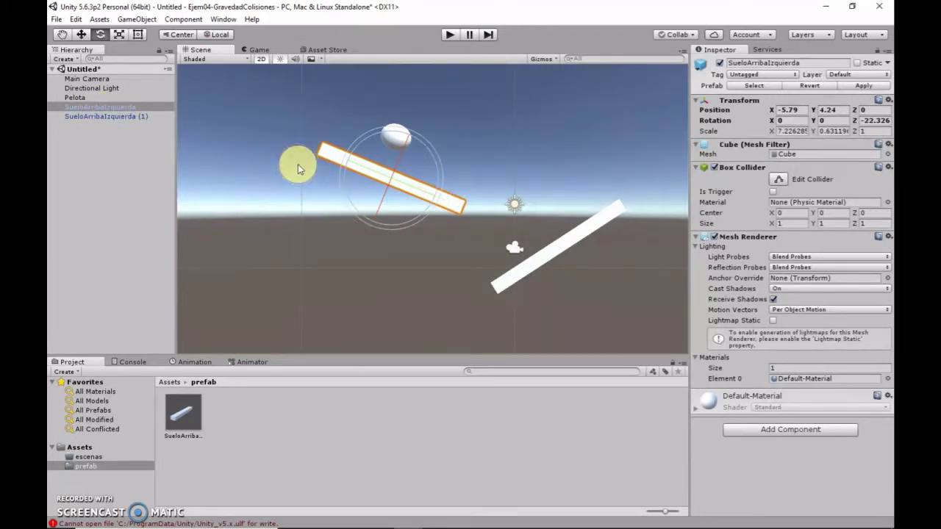
{"action": "left_click", "coordinate": [393, 138]}
{"action": "left_click", "coordinate": [393, 138]}
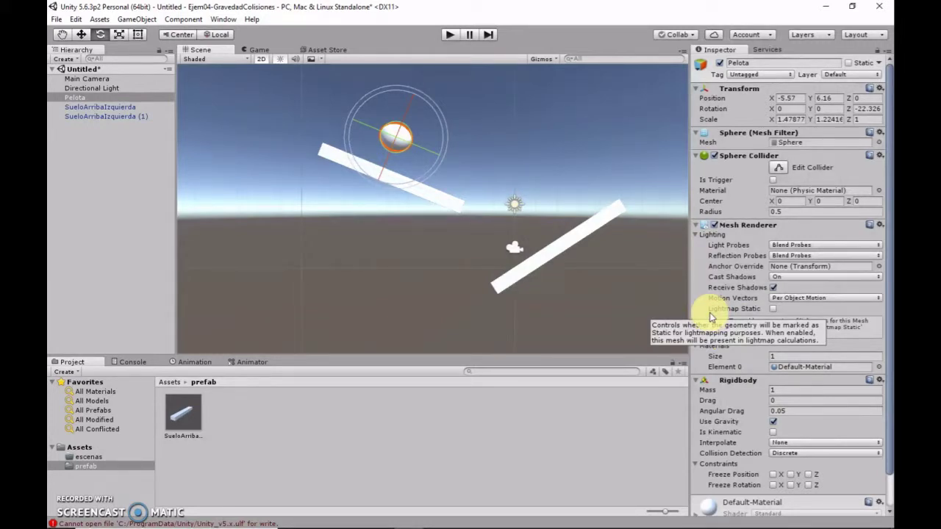
{"action": "left_click", "coordinate": [473, 265]}
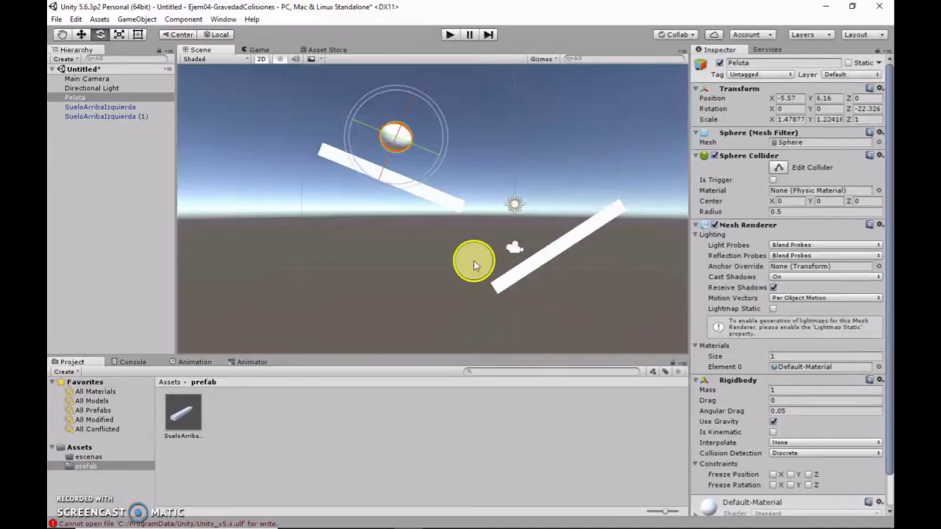
{"action": "left_click", "coordinate": [441, 204]}
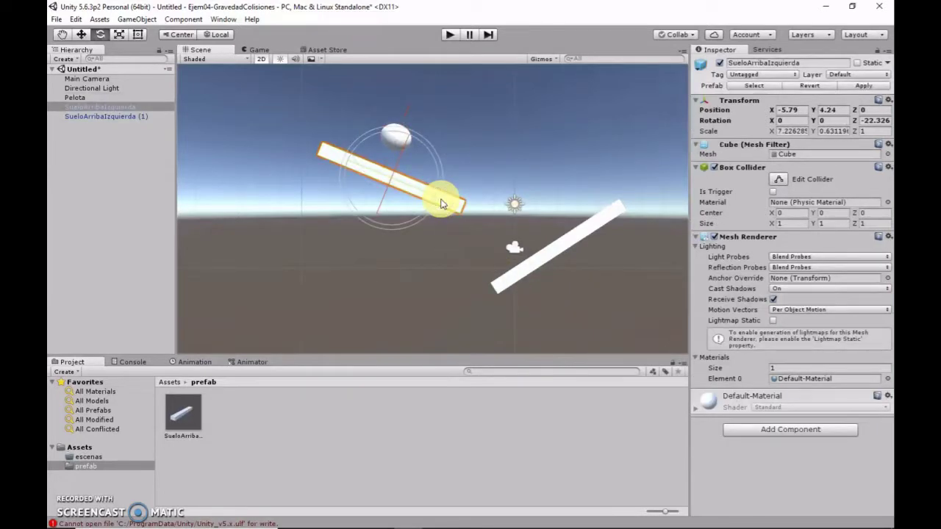
{"action": "left_click", "coordinate": [544, 266]}
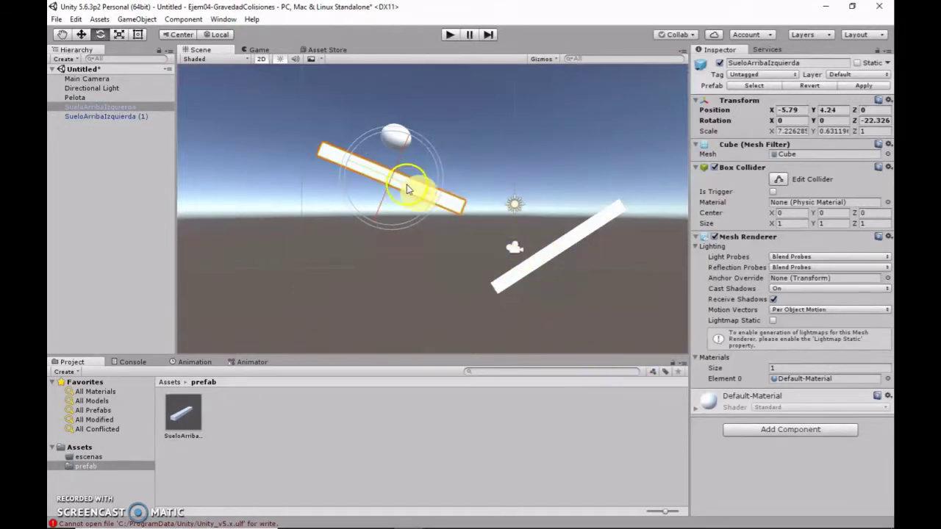
- Add a Rigidbody with Use Gravity off to the SueloArribaIzquierda plank
{"action": "left_click", "coordinate": [800, 434]}
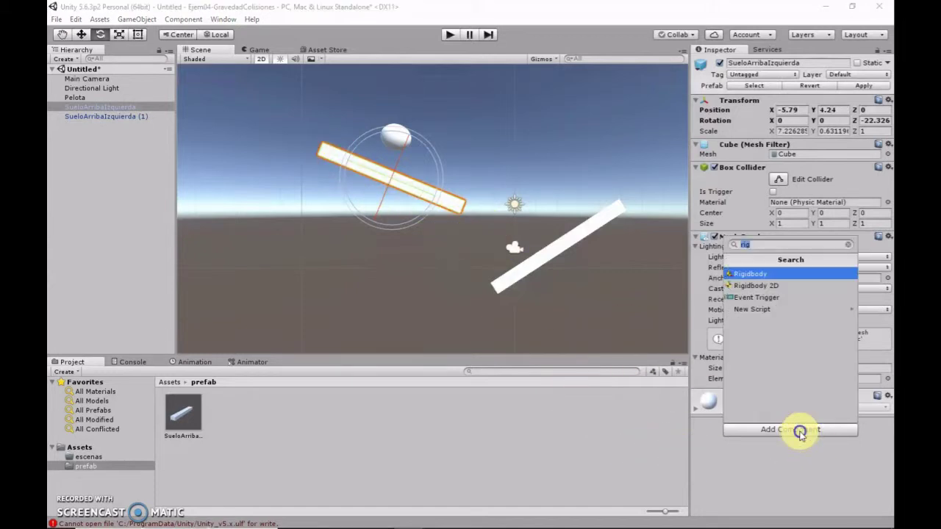
{"action": "left_click", "coordinate": [760, 274]}
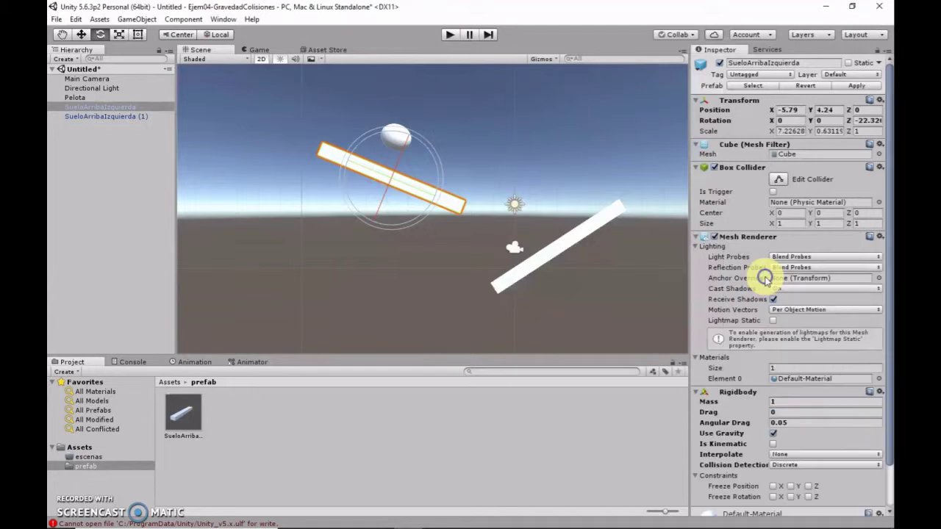
{"action": "scroll", "coordinate": [735, 336], "scroll_direction": "down", "scroll_amount": 2}
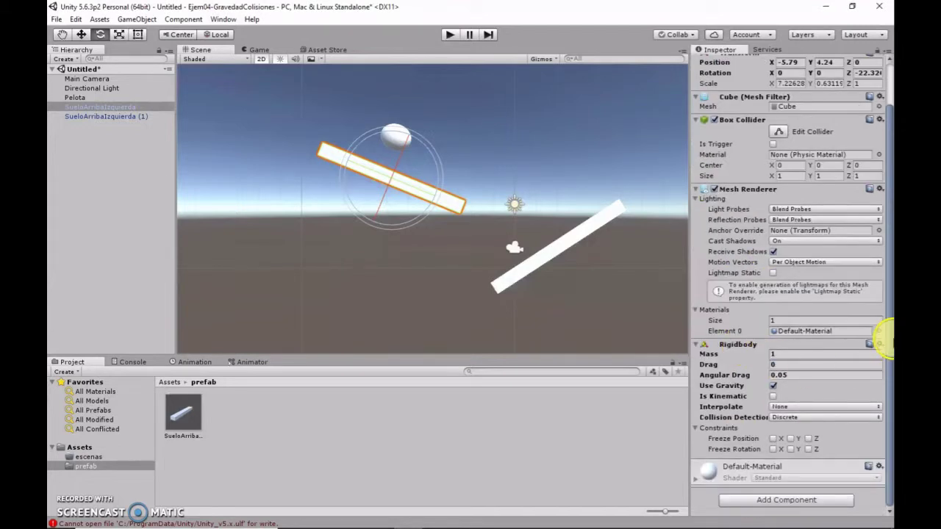
- Run two short playtests of the falling ball, then deselect the platform
{"action": "left_click", "coordinate": [449, 34]}
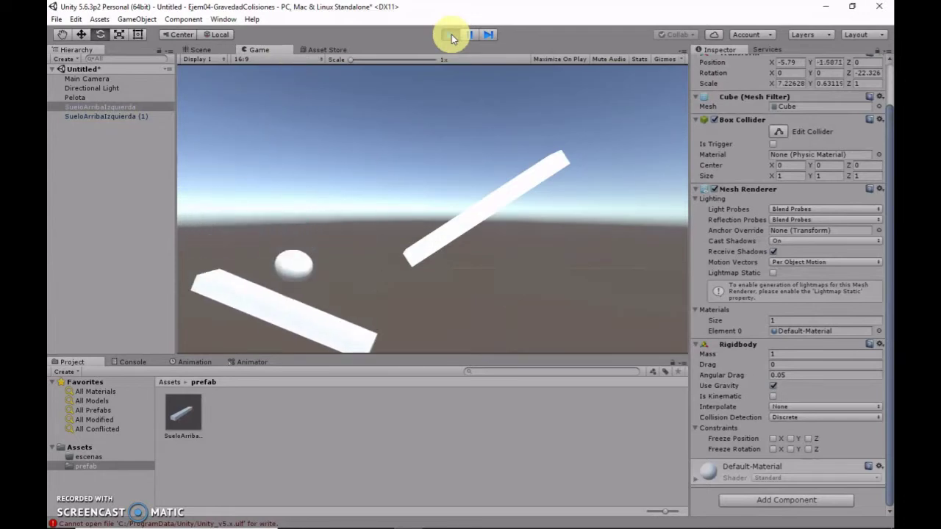
{"action": "left_click", "coordinate": [452, 35]}
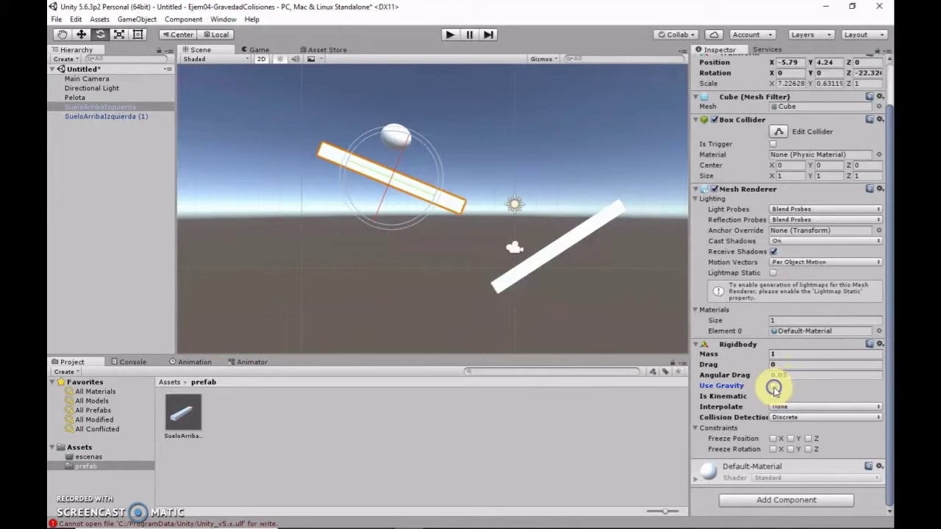
{"action": "left_click", "coordinate": [450, 36]}
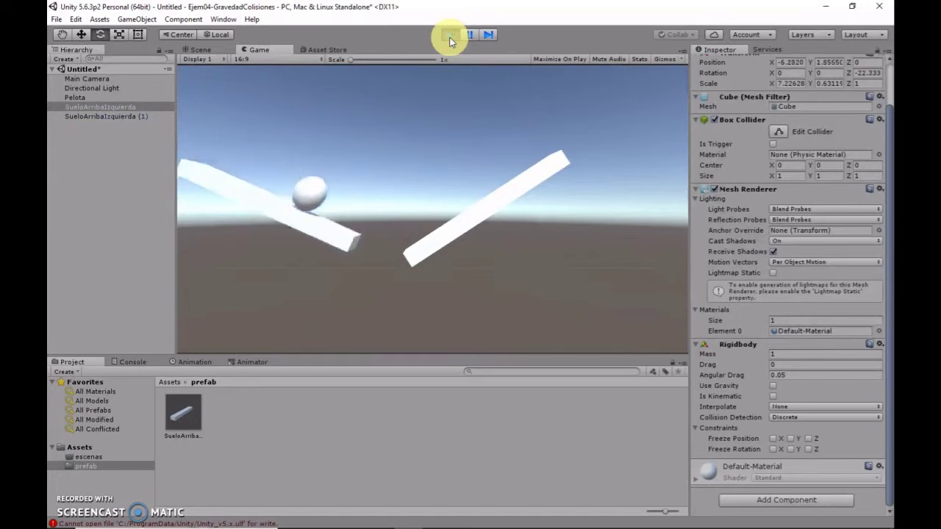
{"action": "left_click", "coordinate": [450, 34]}
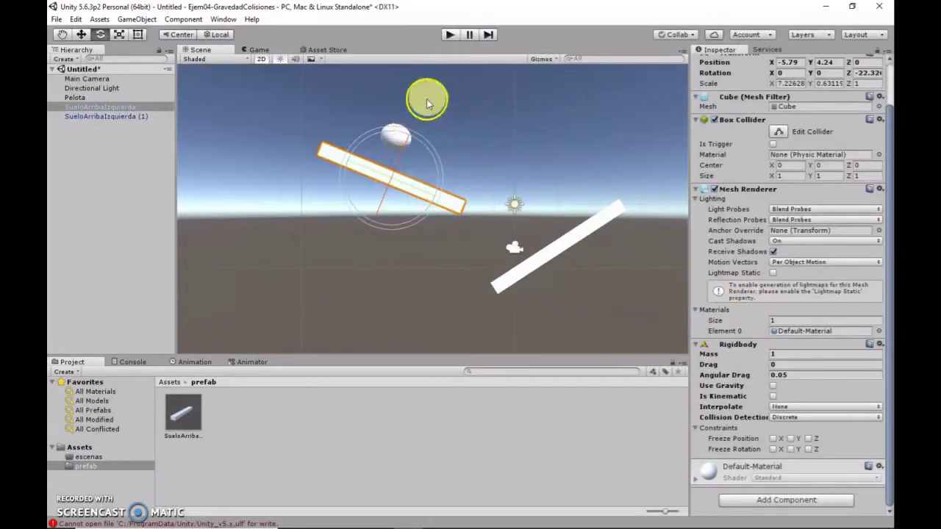
{"action": "left_click", "coordinate": [408, 107]}
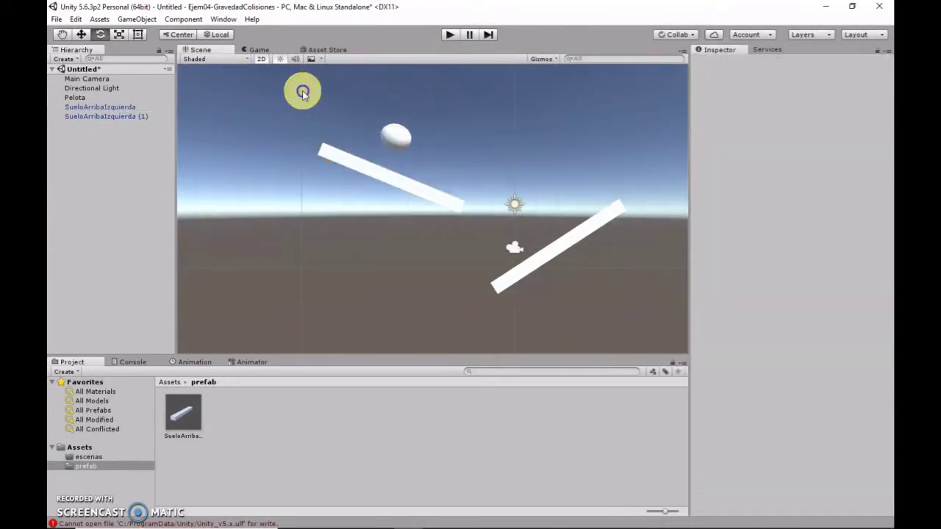
- Try stretching Pelota along X with the Scale tool, then undo it
{"action": "left_click", "coordinate": [81, 37]}
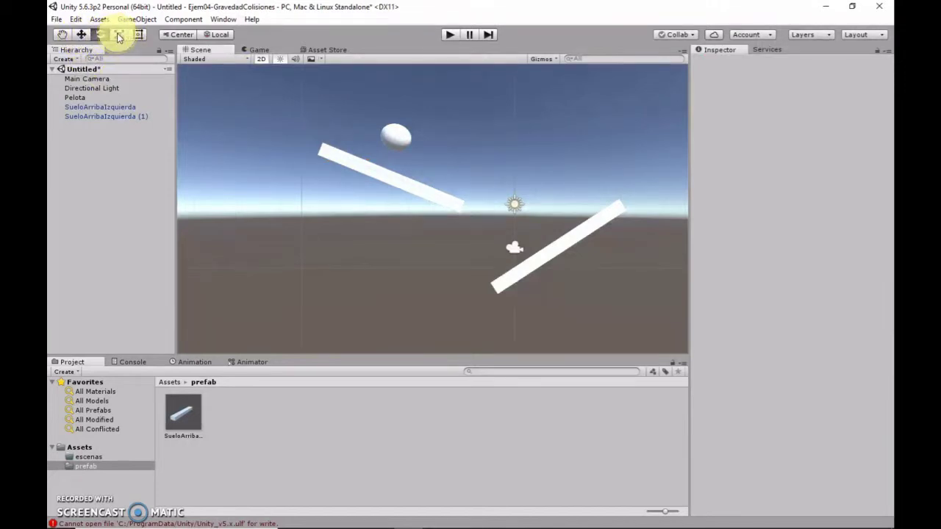
{"action": "left_click", "coordinate": [119, 35]}
{"action": "left_click", "coordinate": [400, 138]}
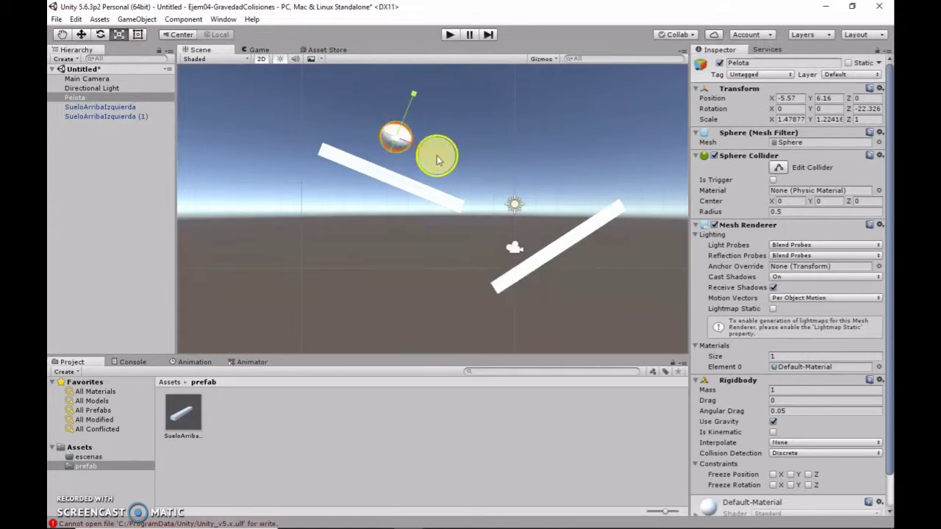
{"action": "left_click_drag", "start_coordinate": [436, 153], "coordinate": [476, 167]}
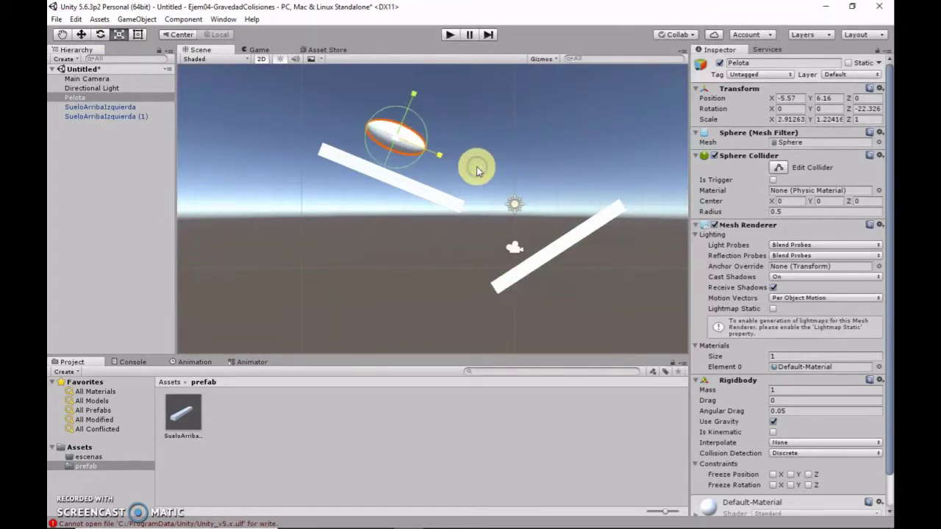
{"action": "key", "text": "ctrl+z"}
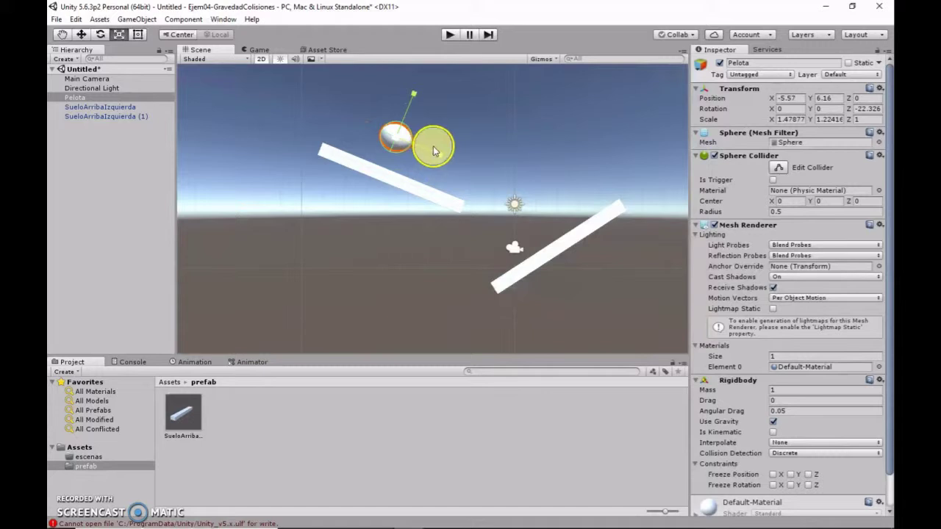
- Move Pelota right above the right-hand platform and start a playtest
{"action": "left_click", "coordinate": [81, 34]}
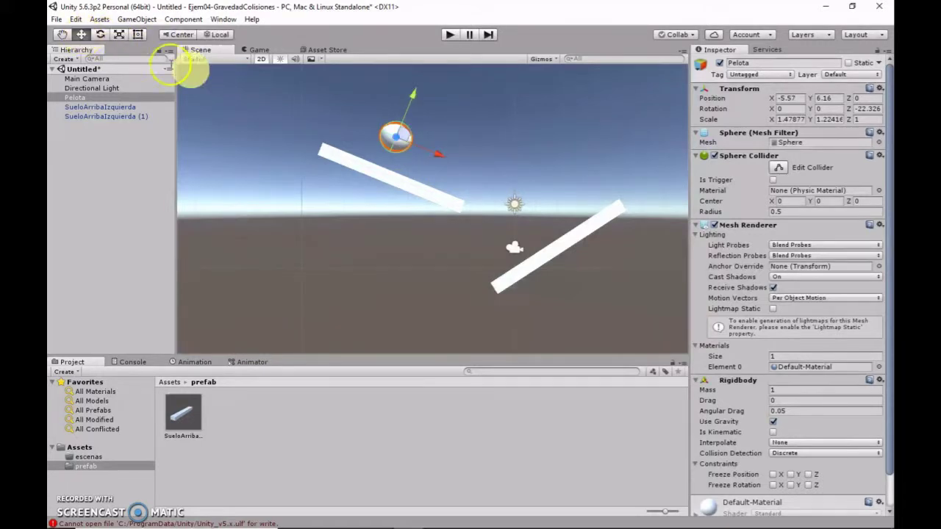
{"action": "left_click_drag", "start_coordinate": [436, 155], "coordinate": [549, 195]}
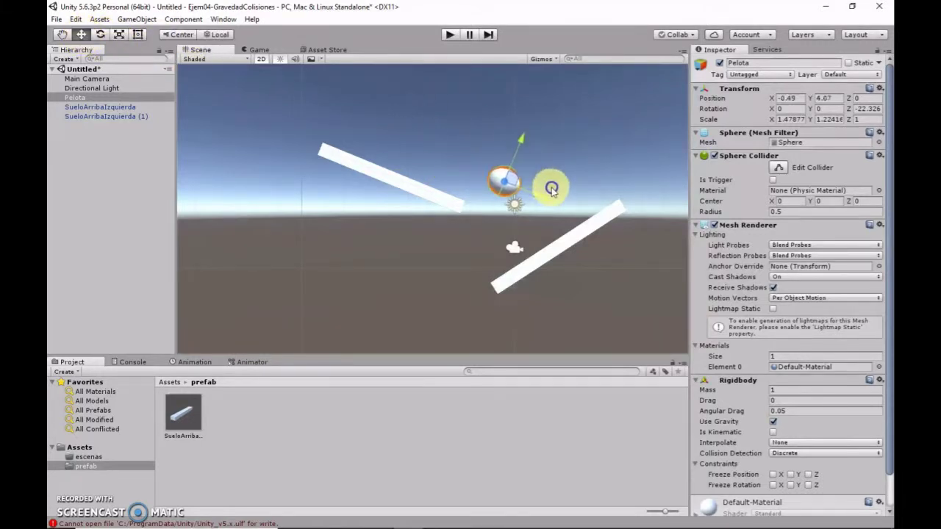
{"action": "left_click", "coordinate": [451, 34]}
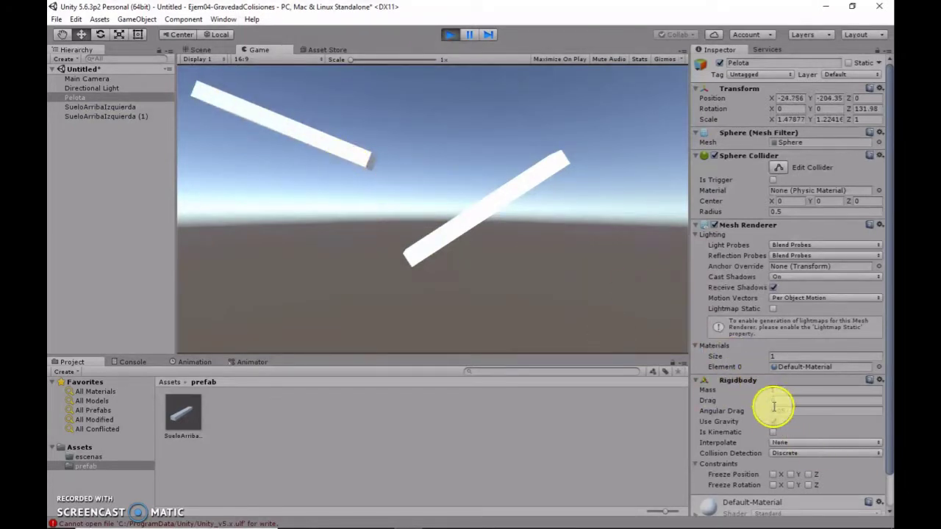
- Move Pelota up-left to -5.38, 7.97 above the left plank and rerun the playtest
{"action": "left_click", "coordinate": [448, 35]}
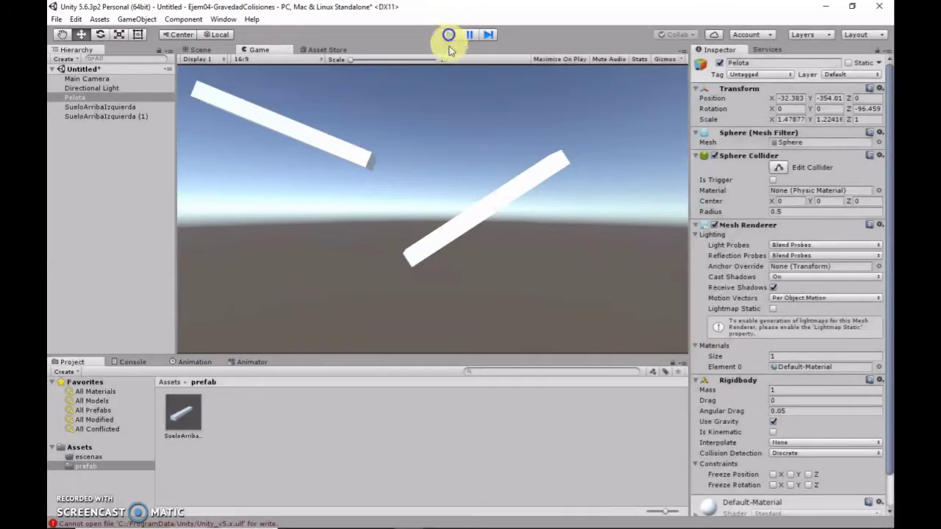
{"action": "left_click_drag", "start_coordinate": [542, 202], "coordinate": [398, 111]}
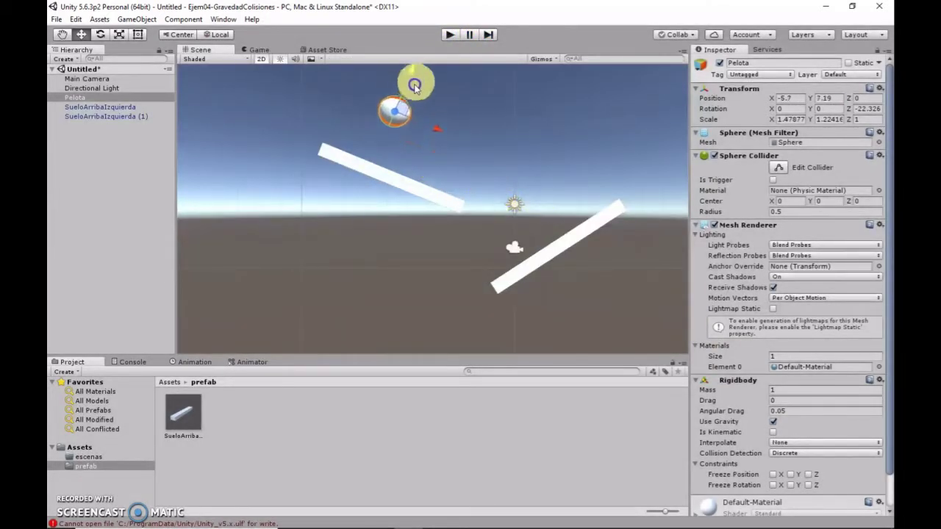
{"action": "left_click_drag", "start_coordinate": [398, 112], "coordinate": [413, 76]}
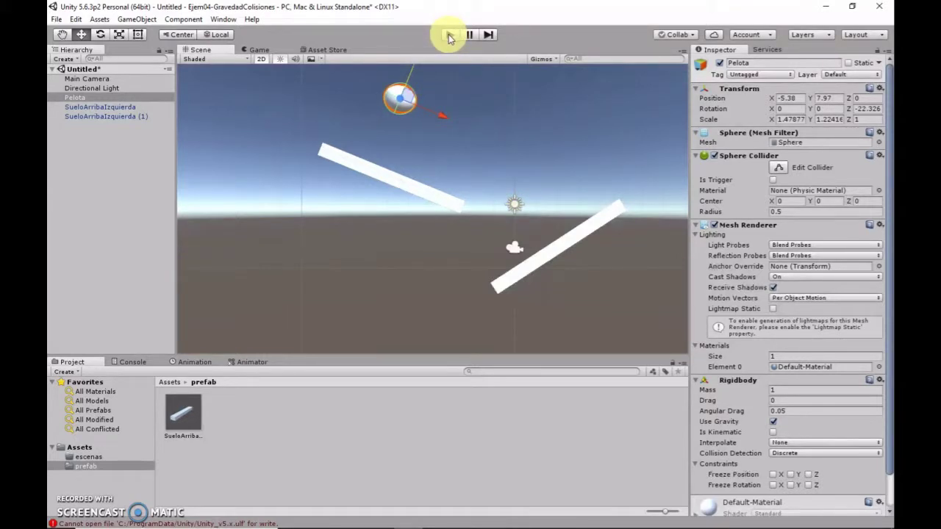
{"action": "left_click", "coordinate": [449, 35]}
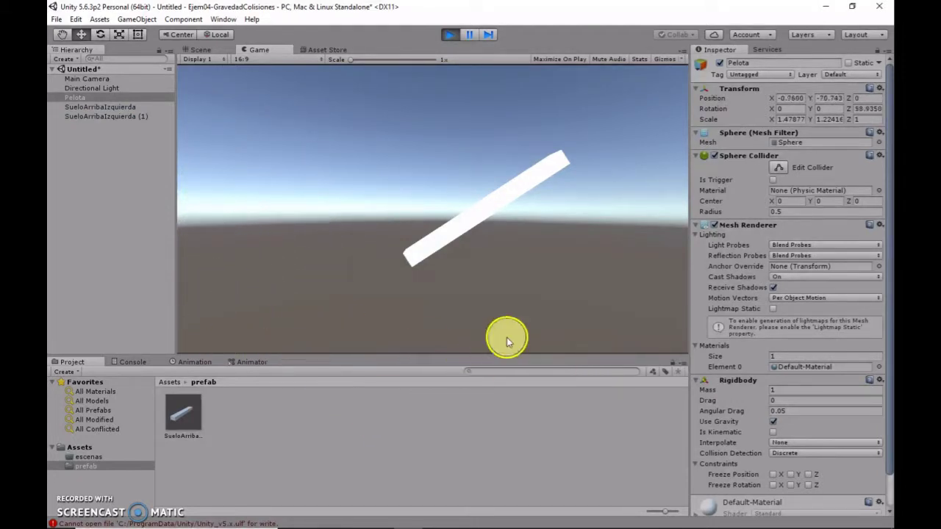
{"action": "left_click", "coordinate": [446, 36]}
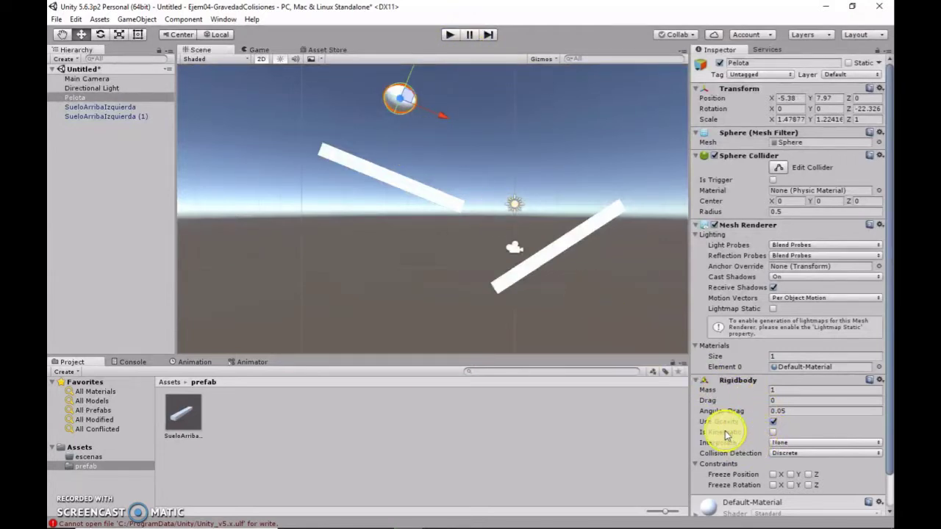
- Re-enable Use Gravity on SueloArribaIzquierda's Rigidbody and freeze position and rotation on X, Y, Z
{"action": "left_click", "coordinate": [414, 191]}
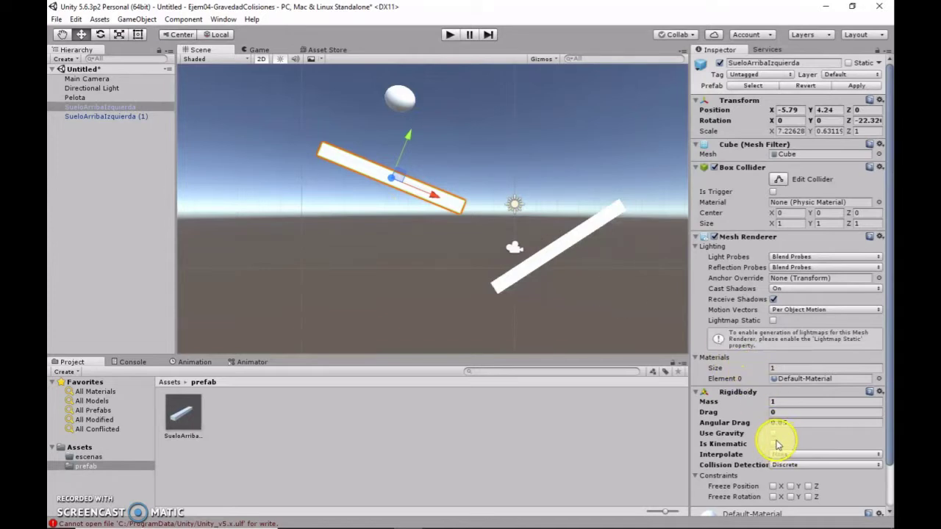
{"action": "left_click", "coordinate": [774, 433]}
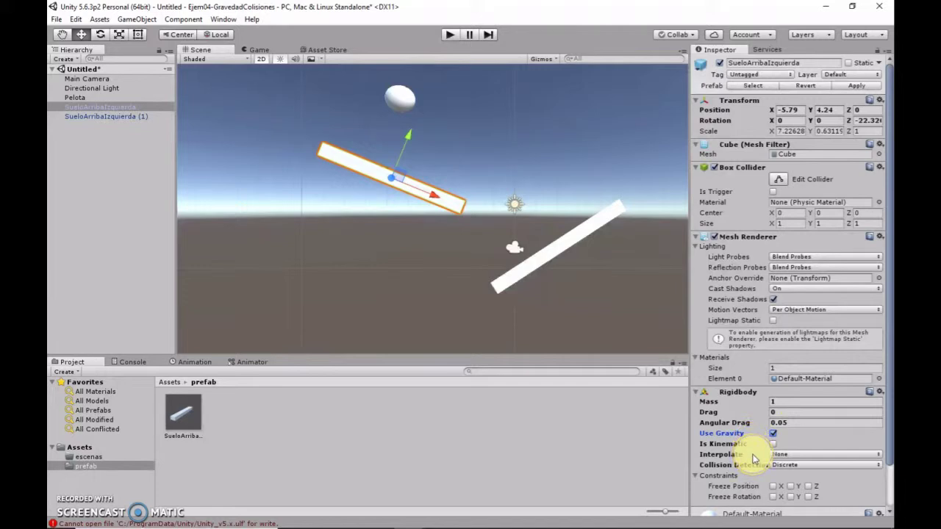
{"action": "scroll", "coordinate": [771, 389], "scroll_direction": "down", "scroll_amount": 2}
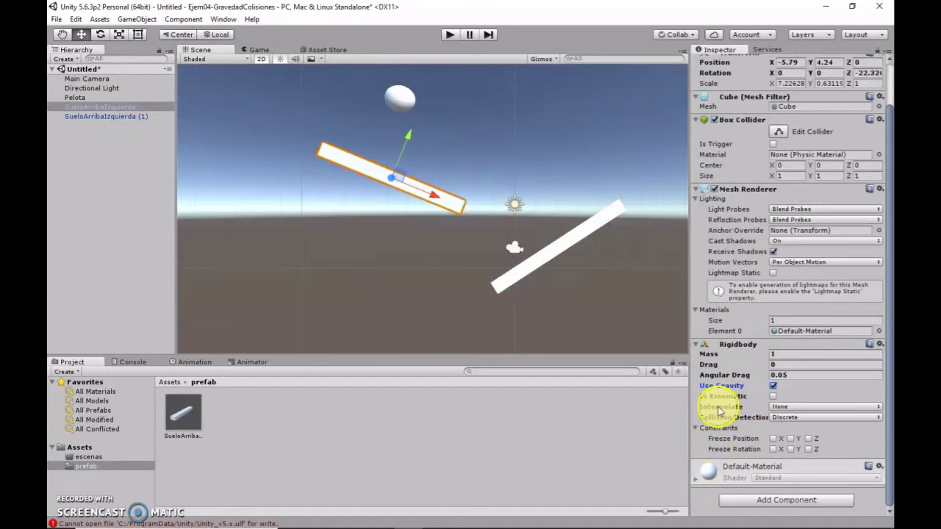
{"action": "left_click", "coordinate": [791, 439]}
{"action": "left_click", "coordinate": [774, 448]}
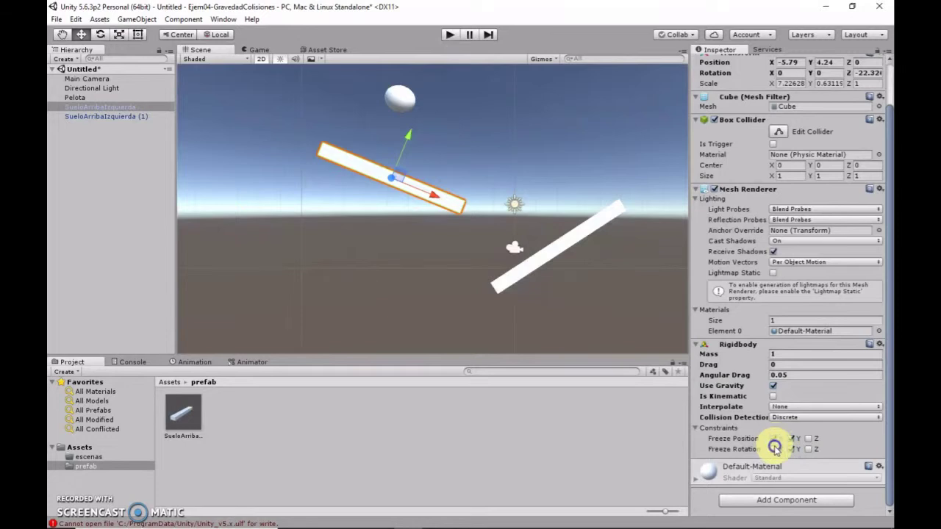
{"action": "left_click", "coordinate": [808, 438]}
{"action": "left_click", "coordinate": [808, 449]}
{"action": "left_click", "coordinate": [791, 449]}
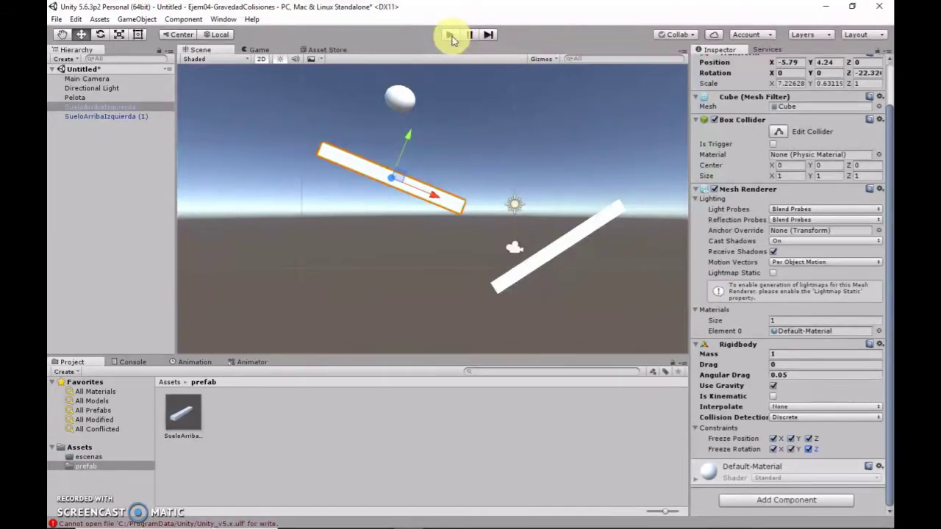
{"action": "left_click", "coordinate": [452, 37]}
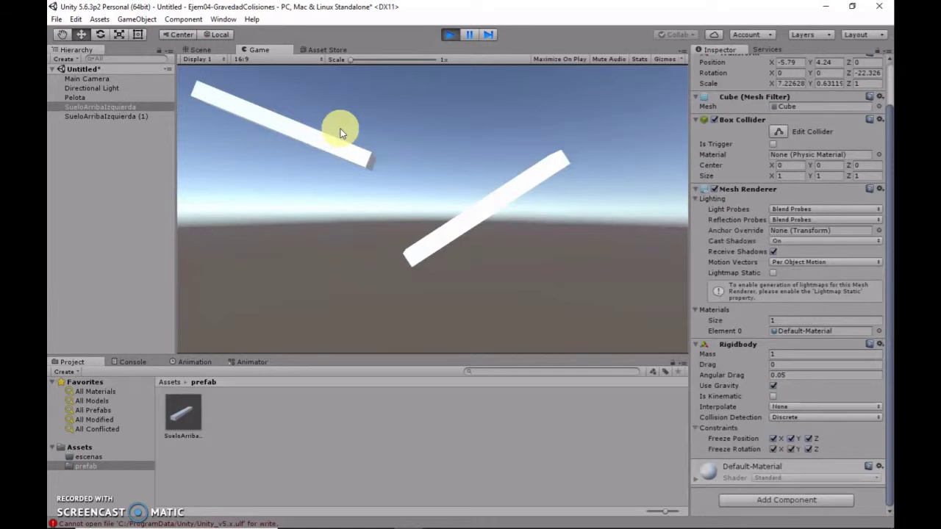
{"action": "left_click", "coordinate": [790, 439]}
{"action": "left_click", "coordinate": [807, 439]}
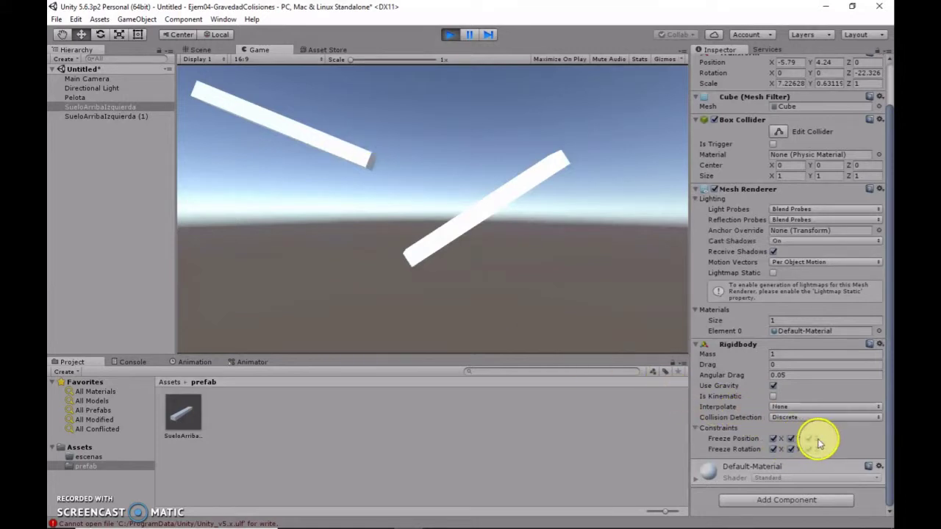
{"action": "left_click", "coordinate": [790, 449]}
{"action": "left_click", "coordinate": [808, 449]}
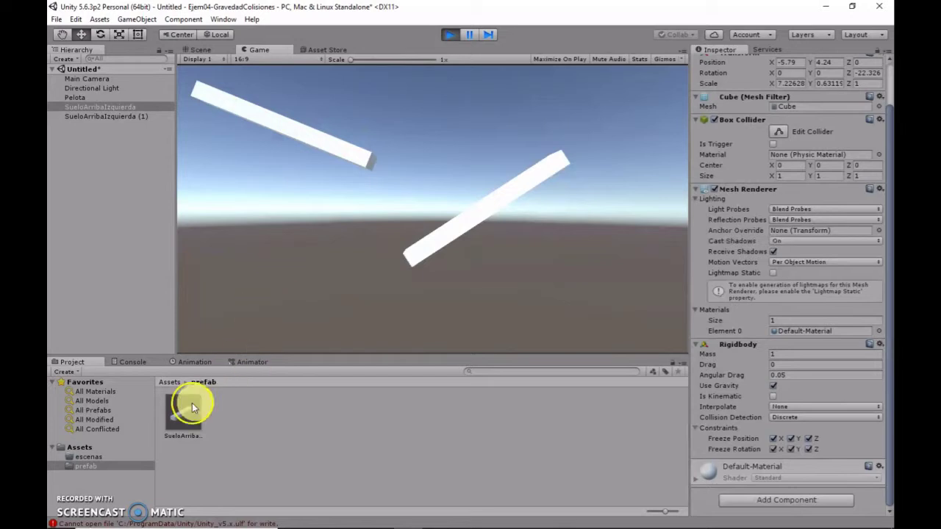
{"action": "key", "text": "ctrl+p"}
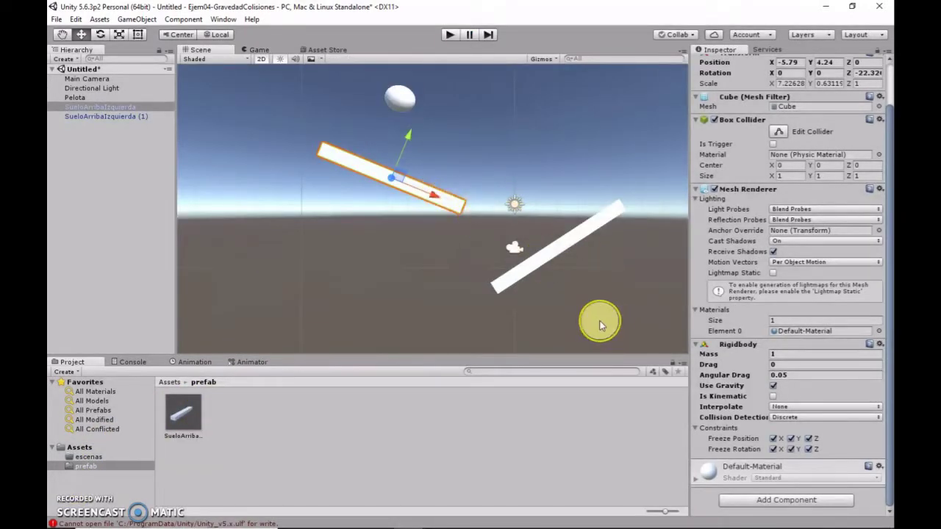
- Remove the Rigidbody from the left platform and select the ball Pelota
{"action": "left_click", "coordinate": [880, 344]}
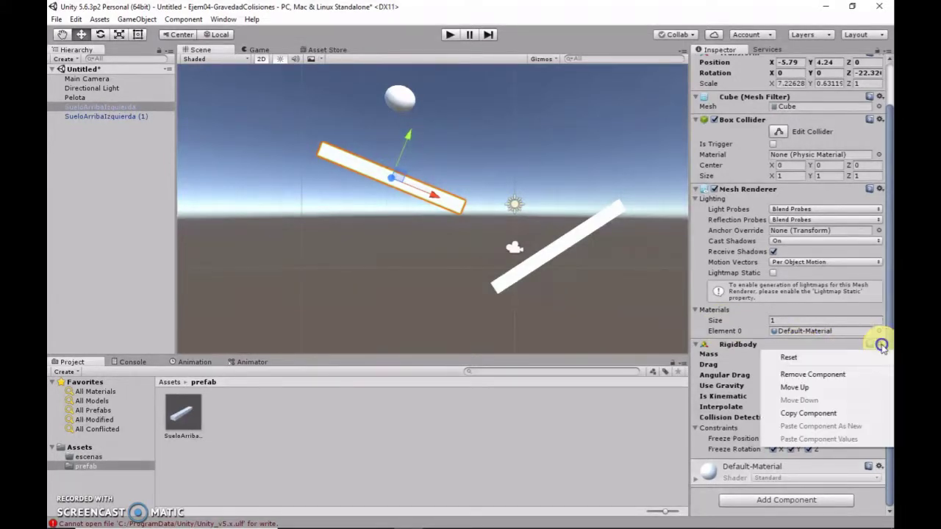
{"action": "left_click", "coordinate": [858, 374]}
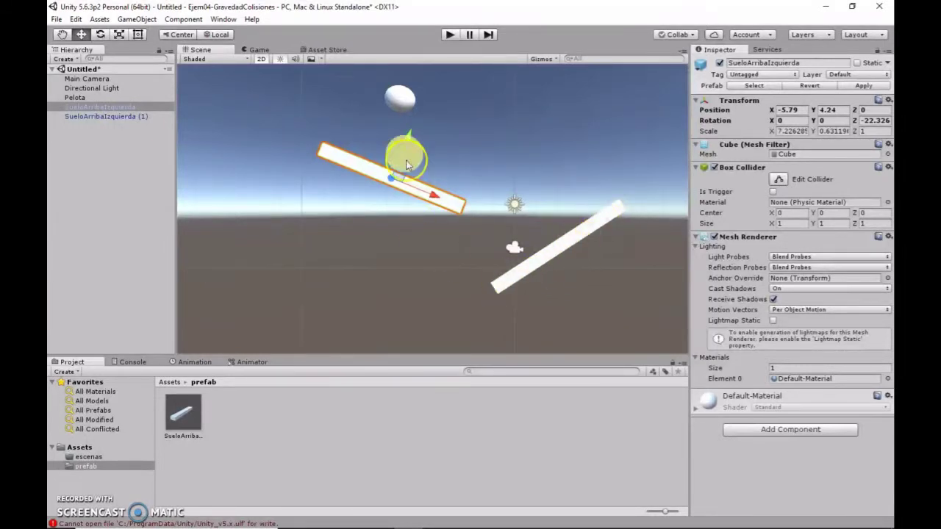
{"action": "left_click", "coordinate": [399, 98]}
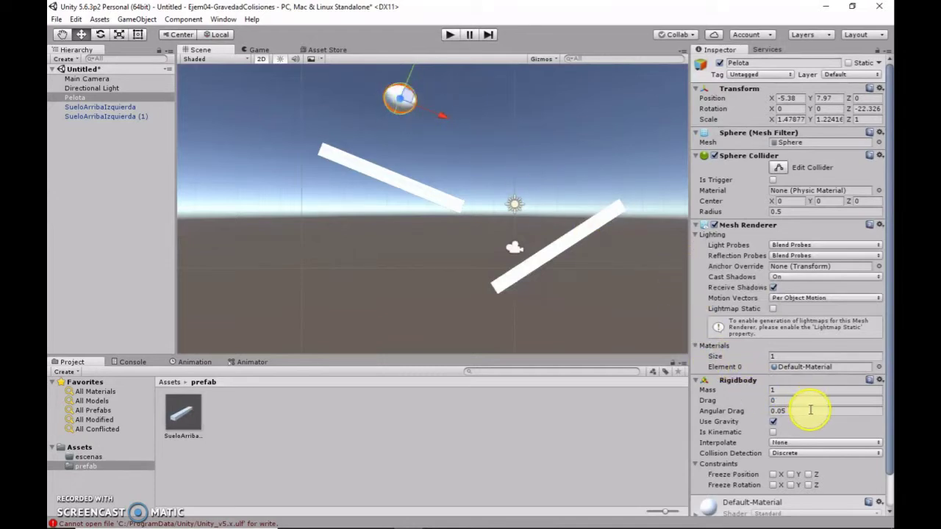
- Test Pelota with Rigidbody drag 50, then with drag 5
{"action": "left_click", "coordinate": [781, 402]}
{"action": "type", "text": "50"}
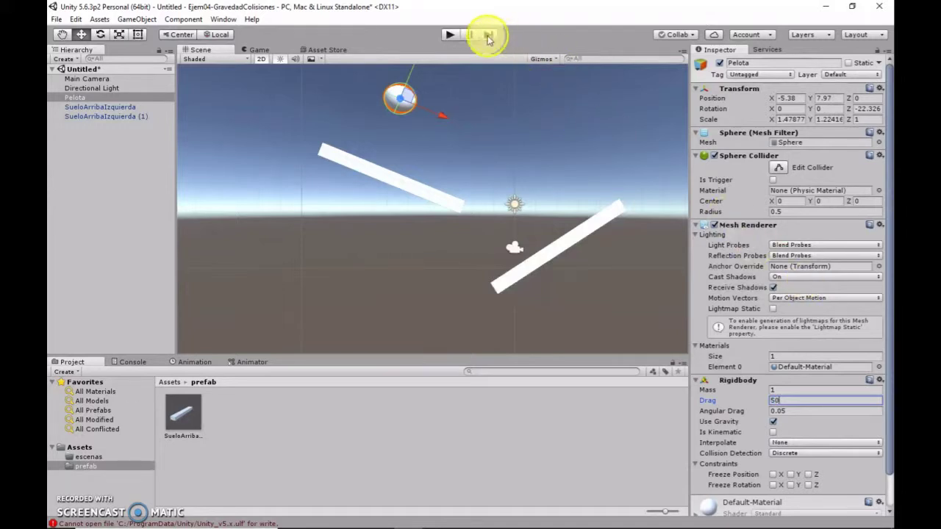
{"action": "left_click", "coordinate": [448, 37]}
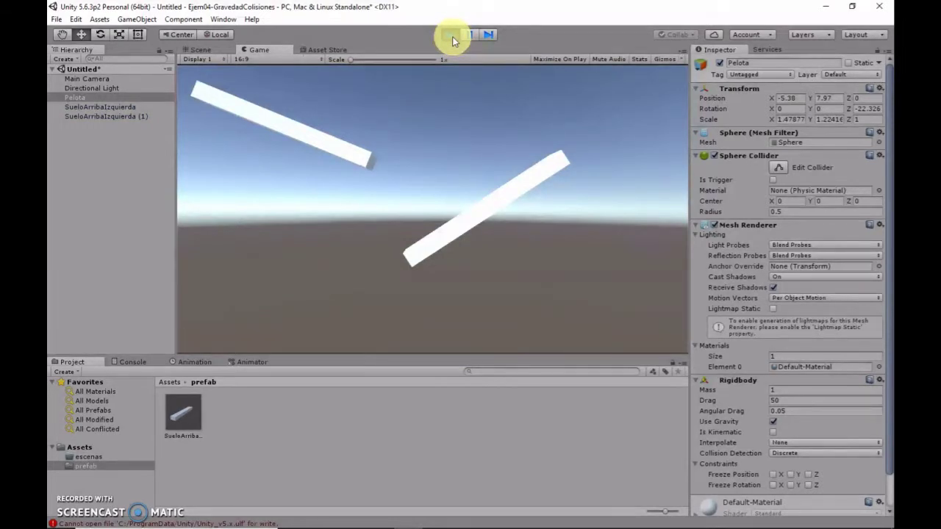
{"action": "left_click", "coordinate": [449, 37]}
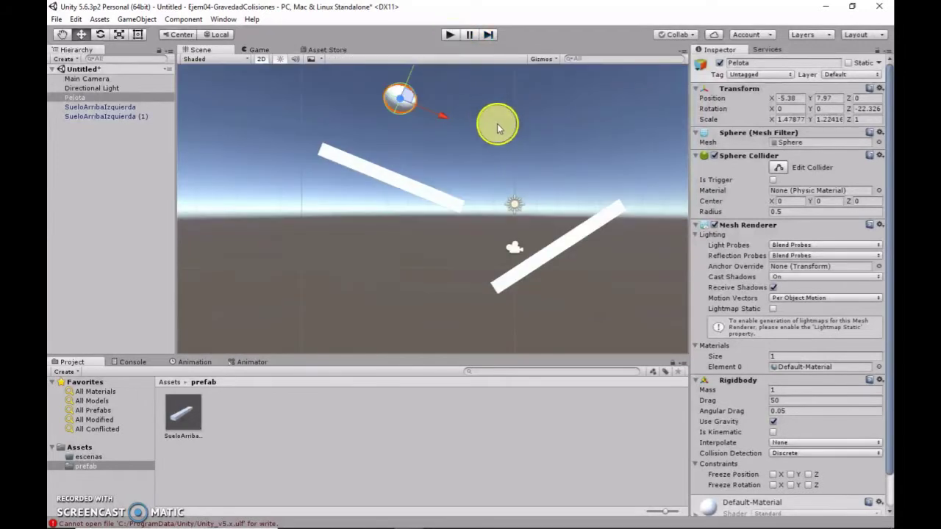
{"action": "left_click", "coordinate": [780, 400]}
{"action": "type", "text": "5"}
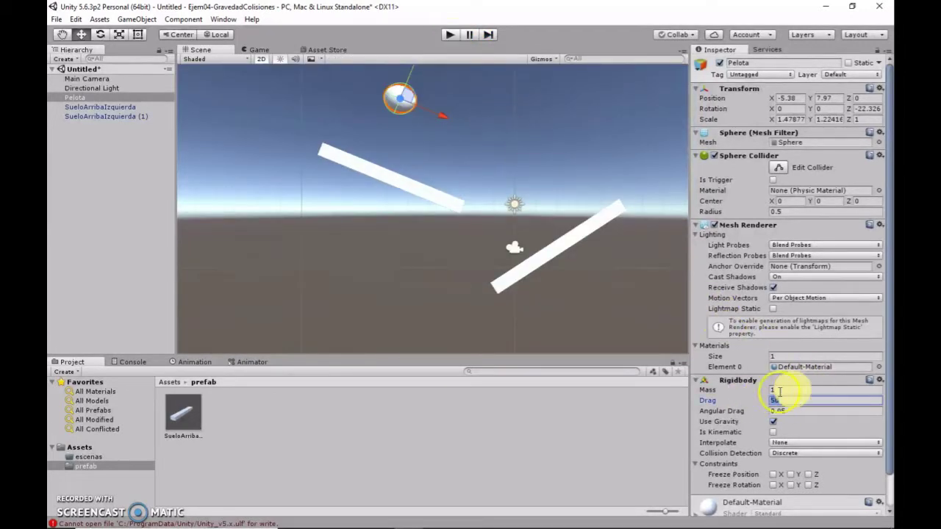
{"action": "left_click", "coordinate": [451, 34]}
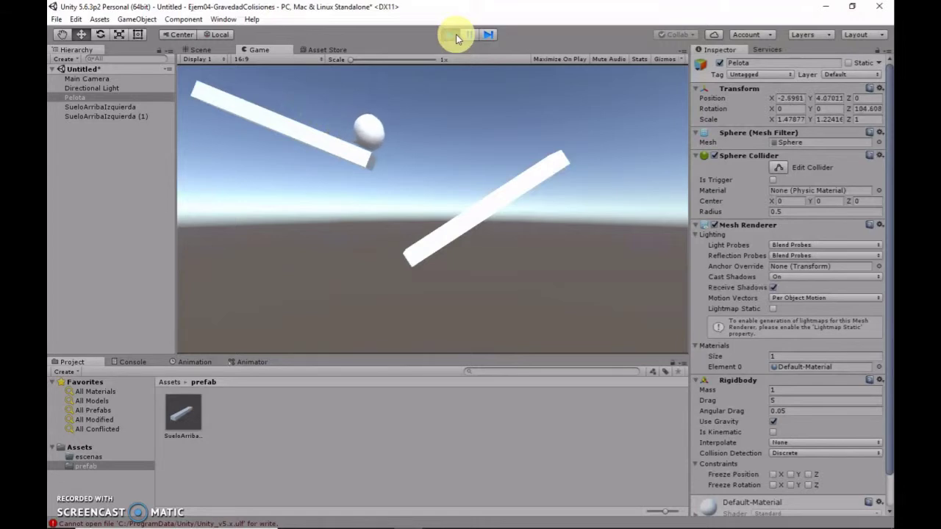
{"action": "left_click", "coordinate": [455, 34]}
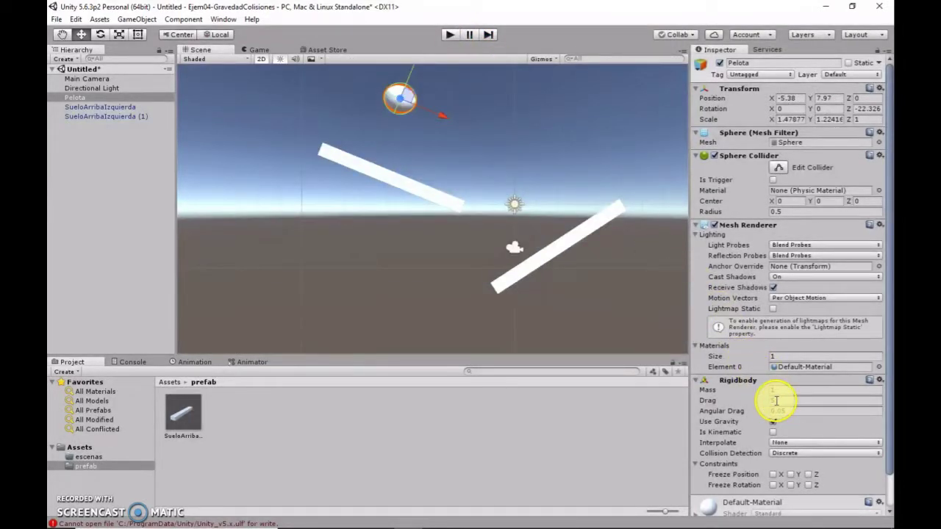
- Test Pelota's drag at 6 and then at 7, then enter 9
{"action": "type", "text": "5"}
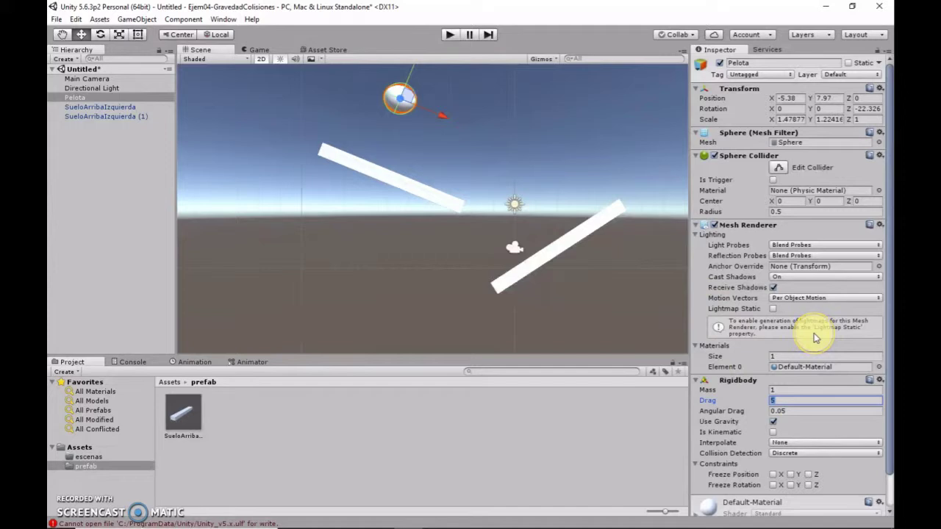
{"action": "type", "text": "6"}
{"action": "left_click", "coordinate": [449, 34]}
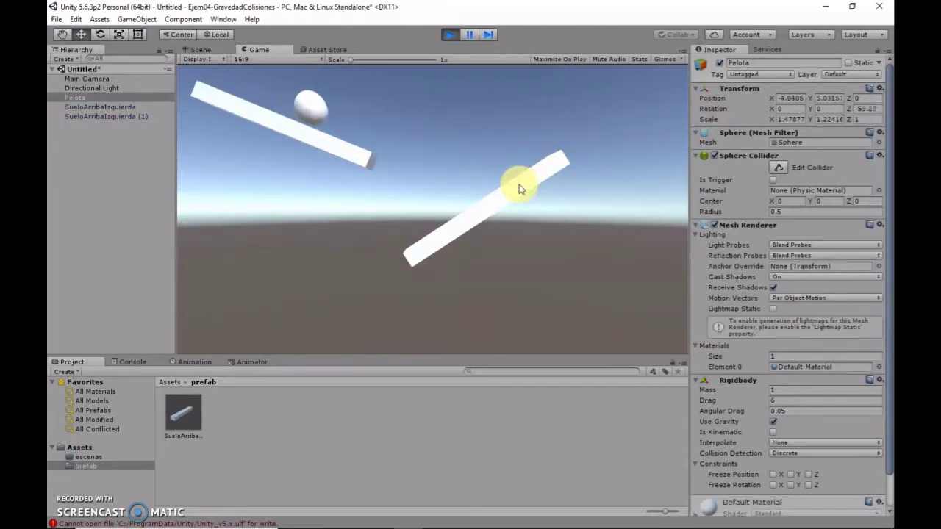
{"action": "left_click", "coordinate": [447, 35]}
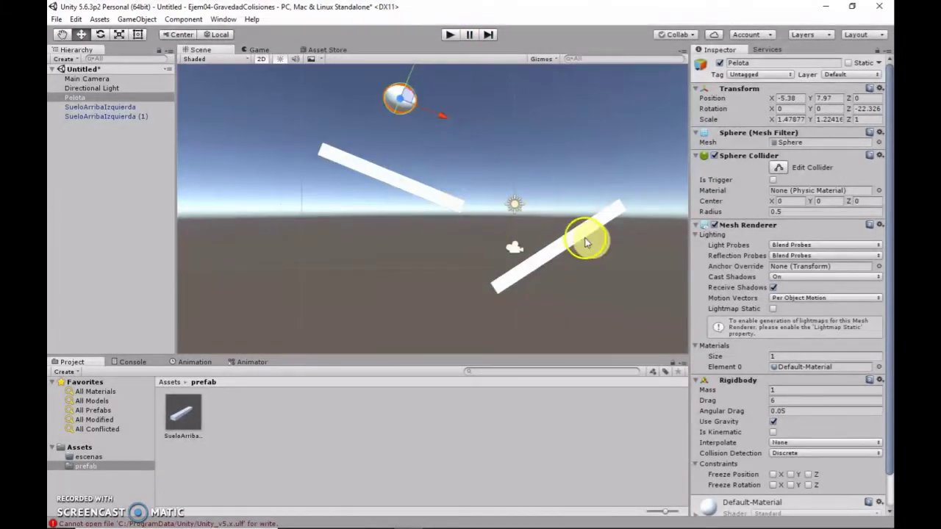
{"action": "left_click", "coordinate": [781, 397]}
{"action": "type", "text": "7"}
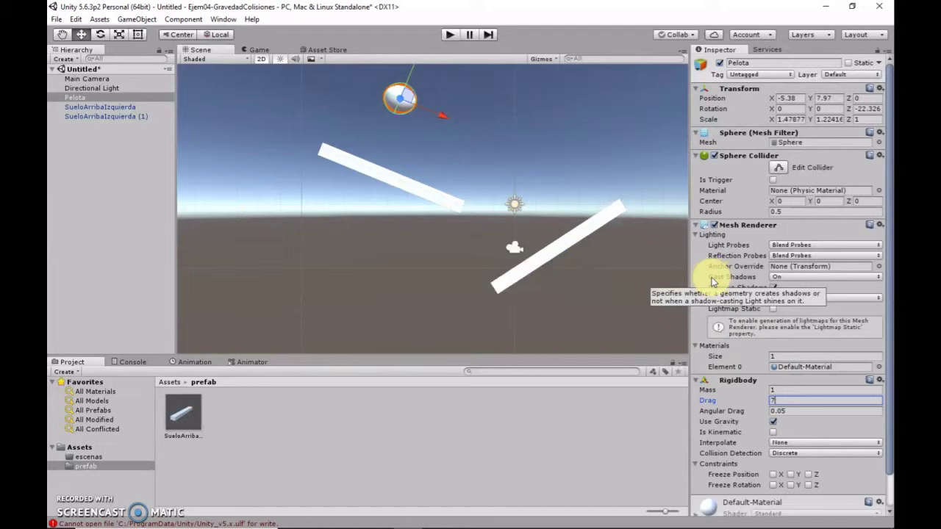
{"action": "left_click", "coordinate": [448, 34]}
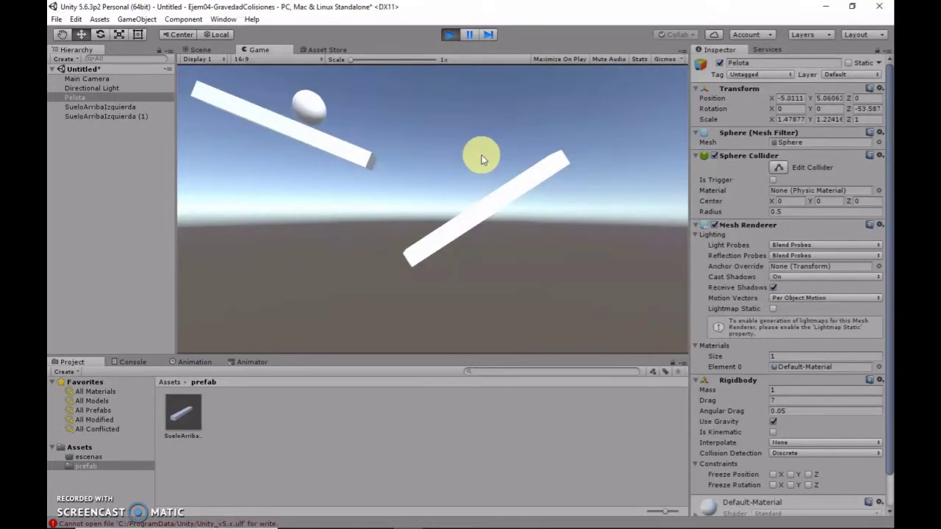
{"action": "left_click", "coordinate": [449, 35]}
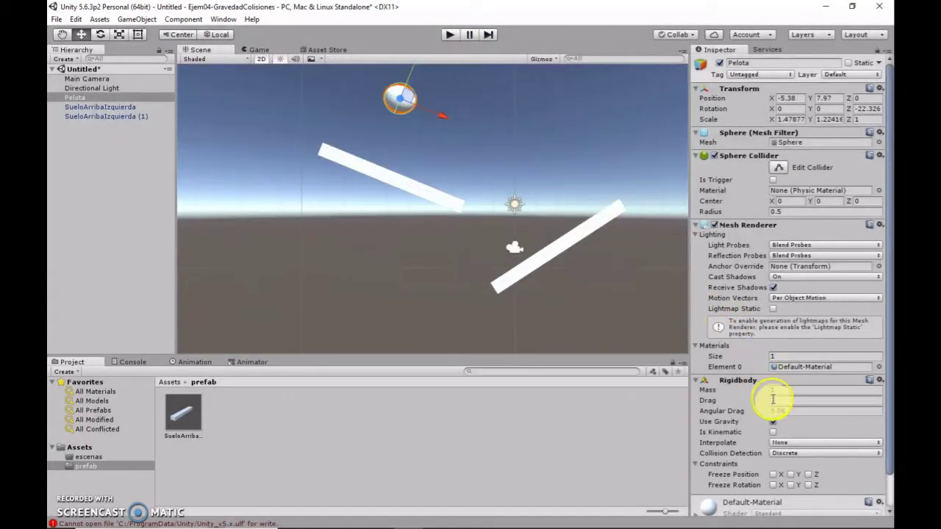
{"action": "left_click", "coordinate": [778, 399]}
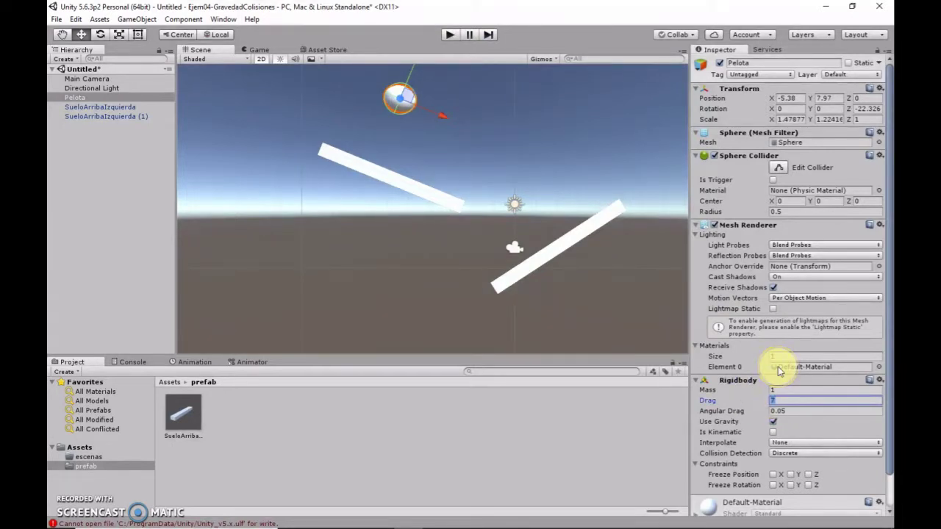
- Test-run the scene with drag 9, then reset Pelota's drag to 0
{"action": "left_click", "coordinate": [449, 35]}
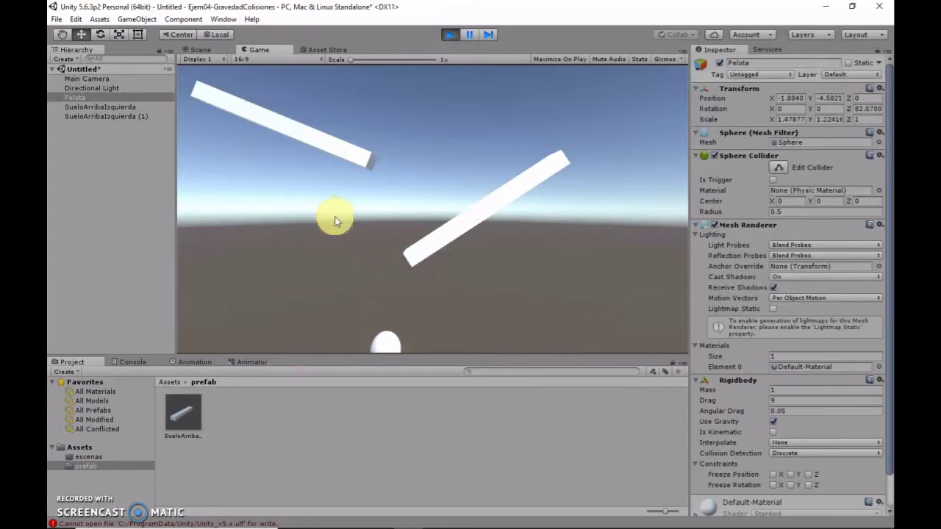
{"action": "left_click", "coordinate": [450, 35]}
{"action": "left_click", "coordinate": [780, 400]}
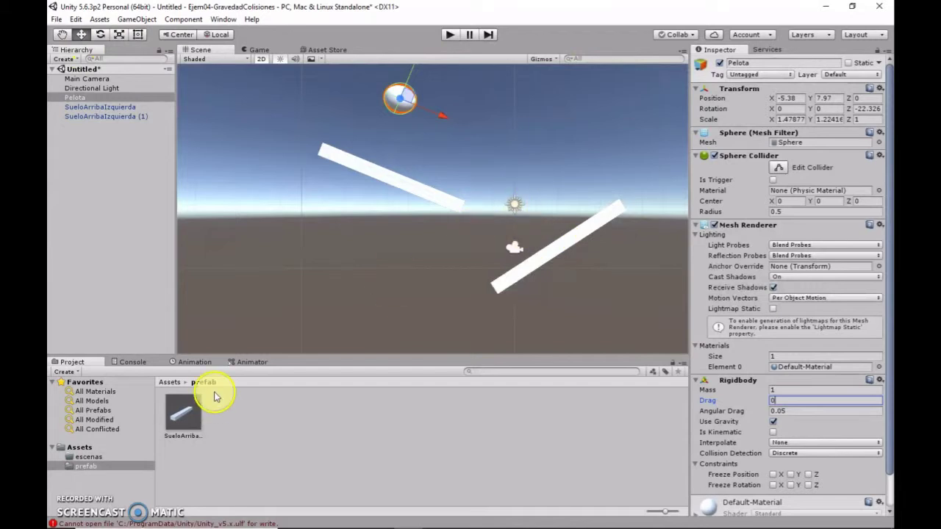
- Search the in-editor Asset Store for 'pelota', then replace the query with 'ball'
{"action": "left_click", "coordinate": [323, 50]}
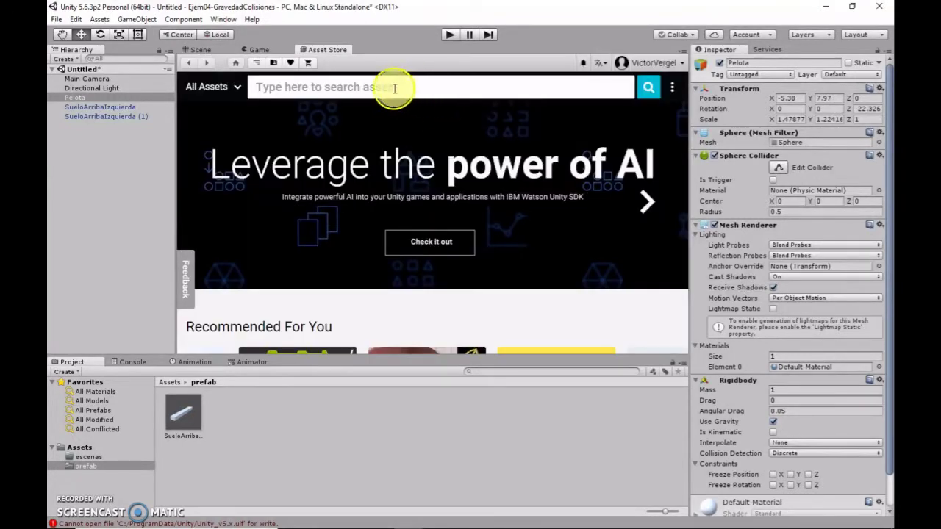
{"action": "left_click", "coordinate": [394, 90]}
{"action": "type", "text": "pelota"}
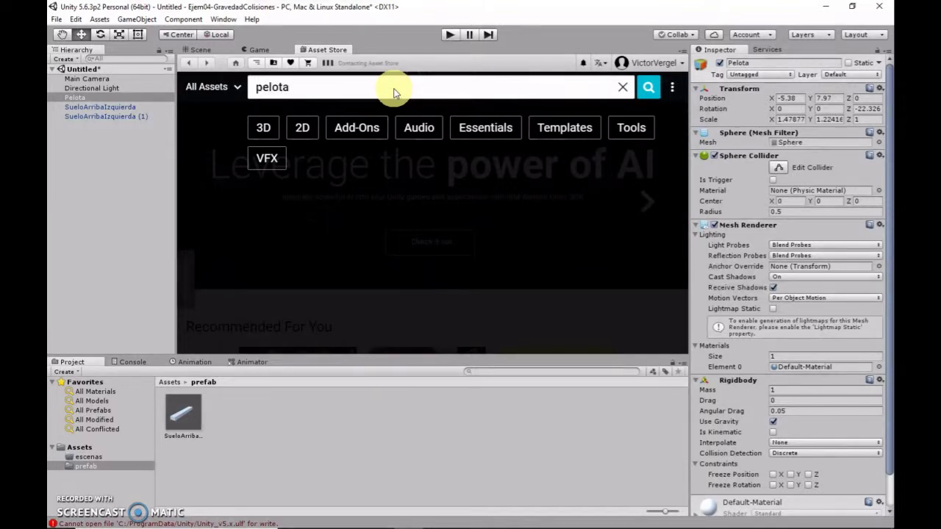
{"action": "key", "text": "Return"}
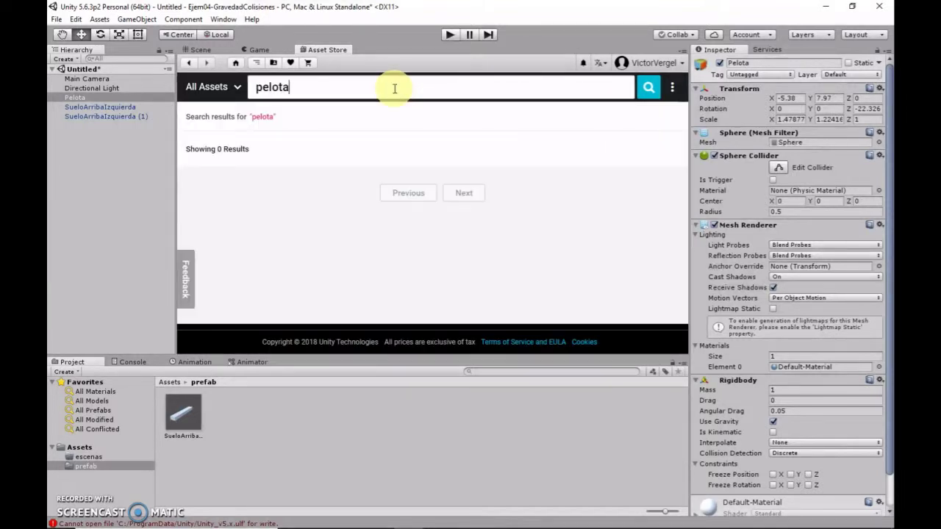
{"action": "double_click", "coordinate": [314, 86]}
{"action": "type", "text": "ball"}
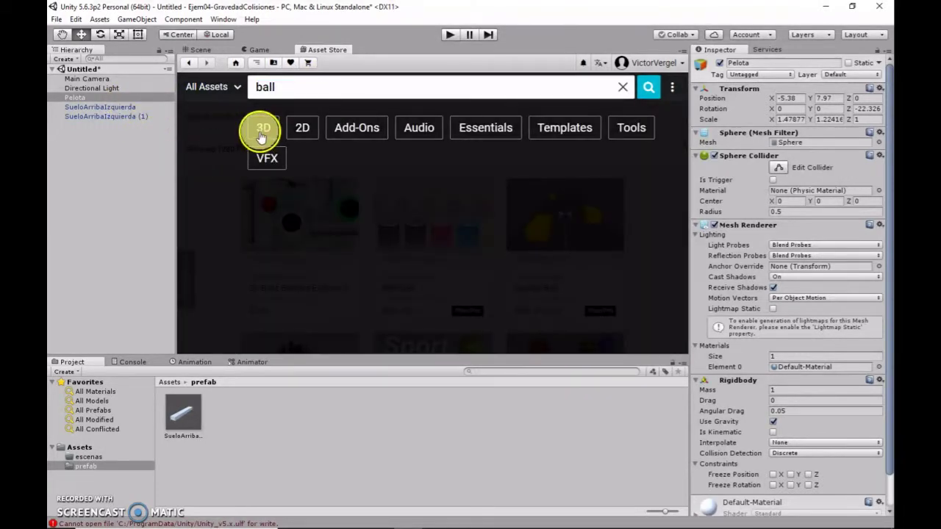
- Search the 3D category for ball and open the free Ball Pack page
{"action": "left_click", "coordinate": [262, 132]}
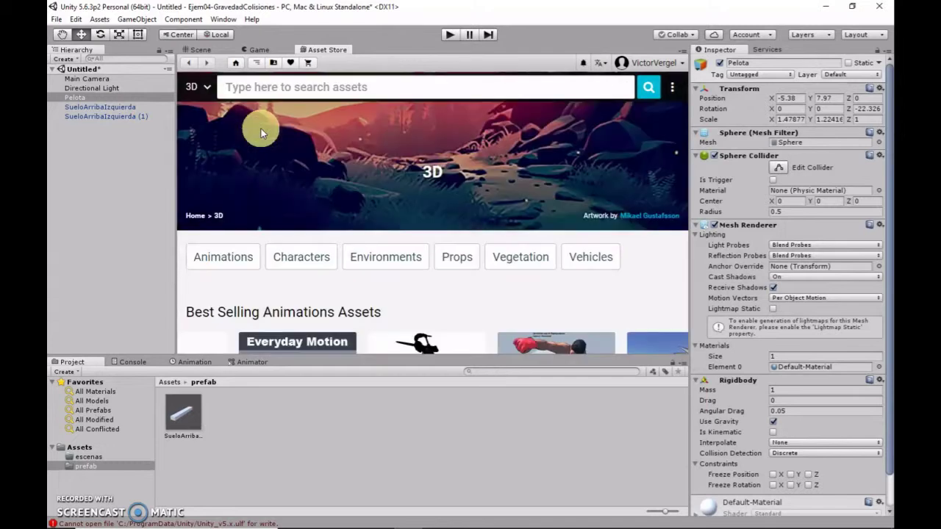
{"action": "scroll", "coordinate": [500, 218], "scroll_direction": "down", "scroll_amount": 2}
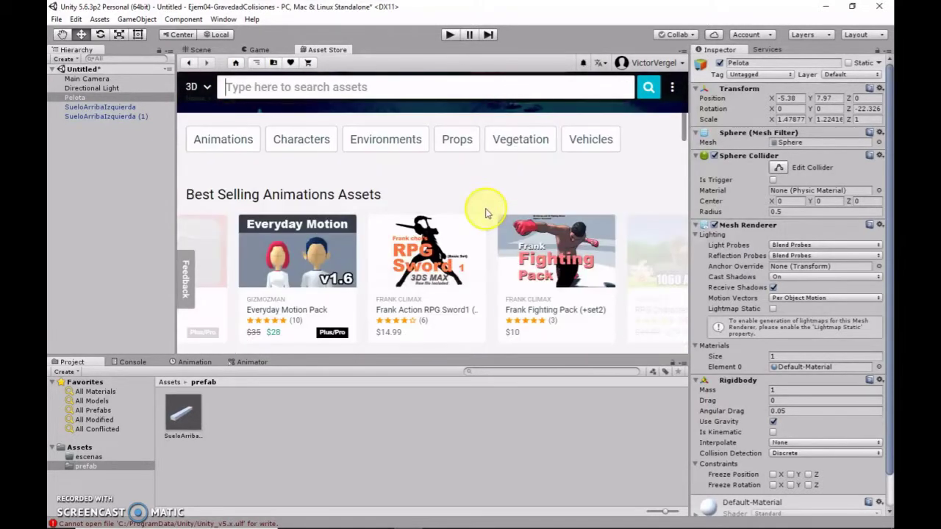
{"action": "left_click", "coordinate": [300, 87]}
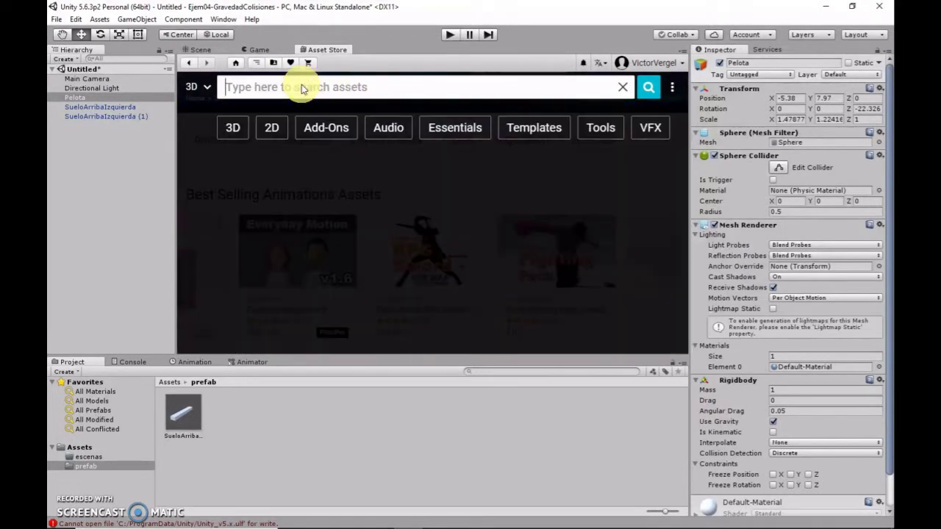
{"action": "type", "text": "ball"}
{"action": "key", "text": "Return"}
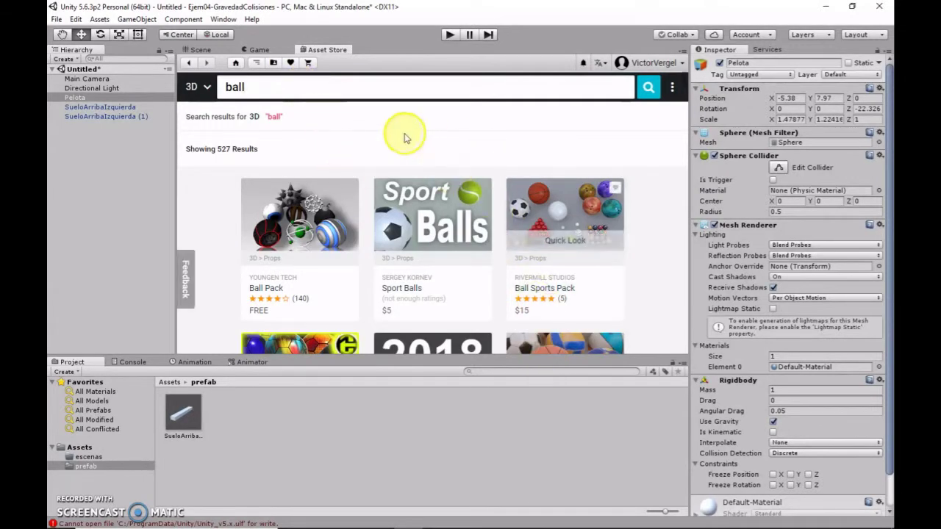
{"action": "scroll", "coordinate": [401, 139], "scroll_direction": "down", "scroll_amount": 2}
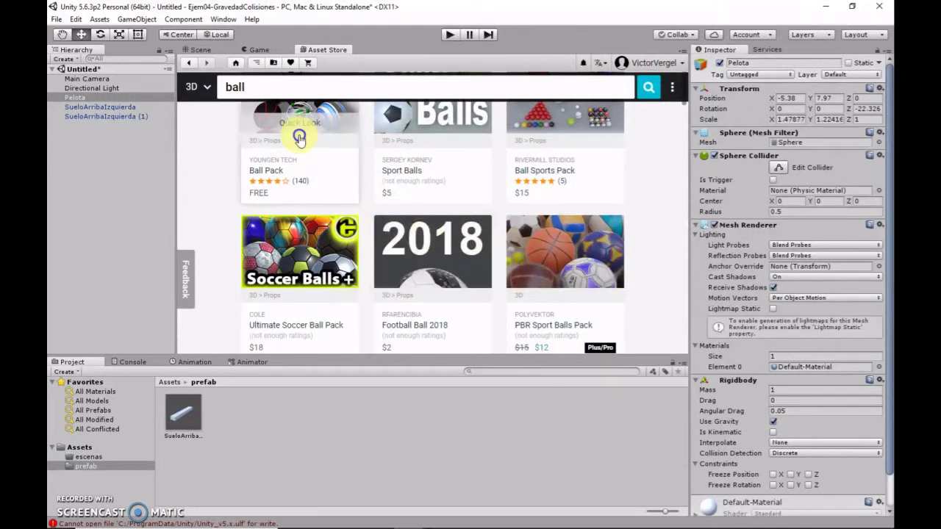
{"action": "left_click", "coordinate": [319, 148]}
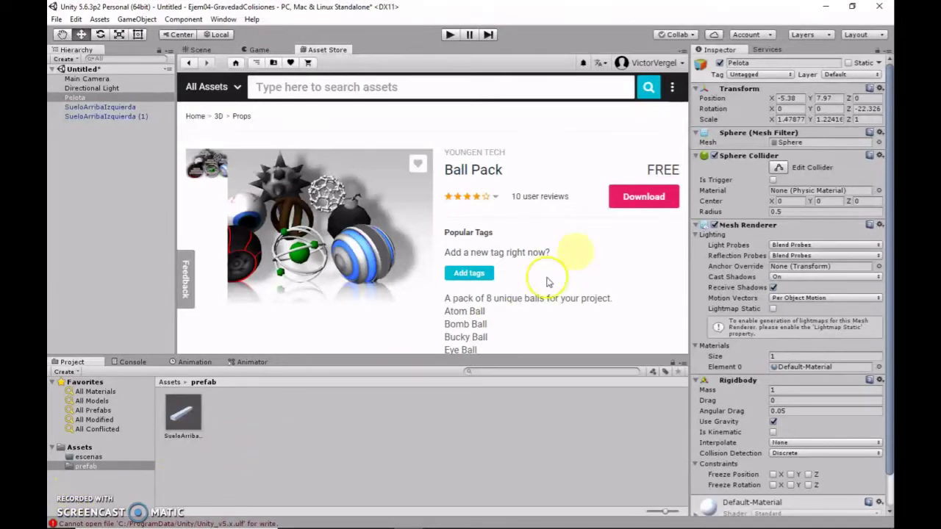
- Import all Ball Pack files into Assets, view its folder, and switch to the Game view
{"action": "left_click", "coordinate": [621, 199]}
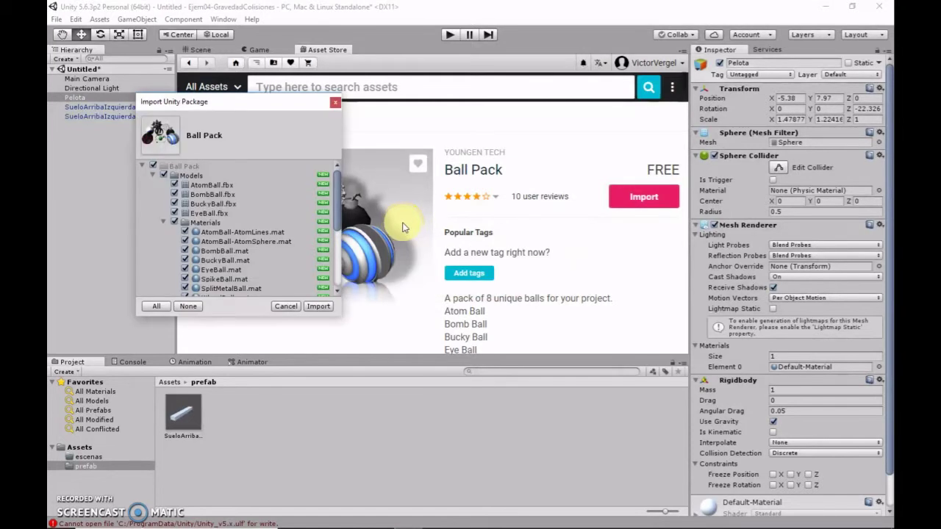
{"action": "left_click", "coordinate": [313, 309]}
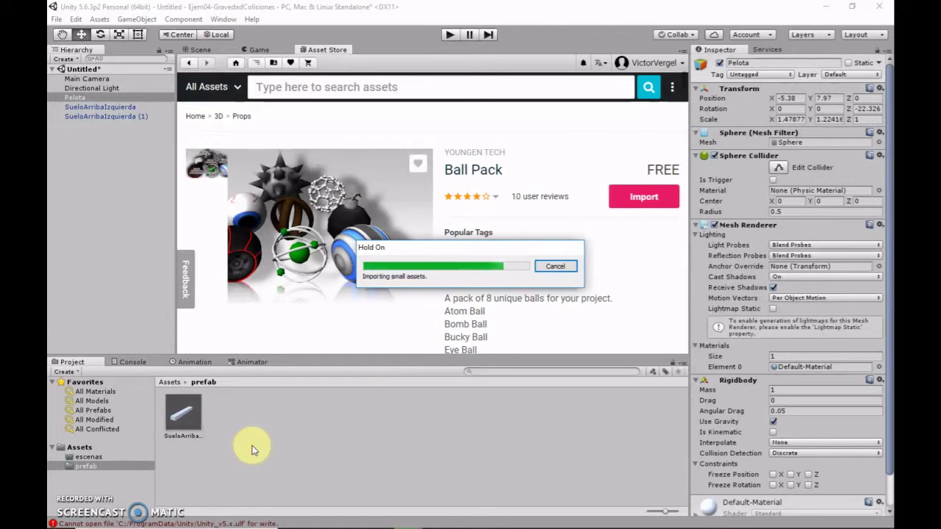
{"action": "left_click", "coordinate": [95, 457]}
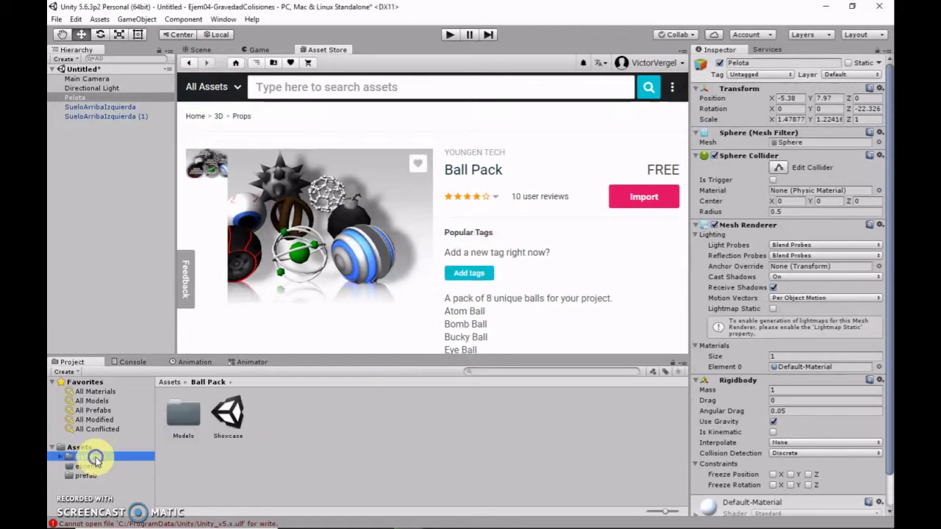
{"action": "left_click", "coordinate": [256, 51]}
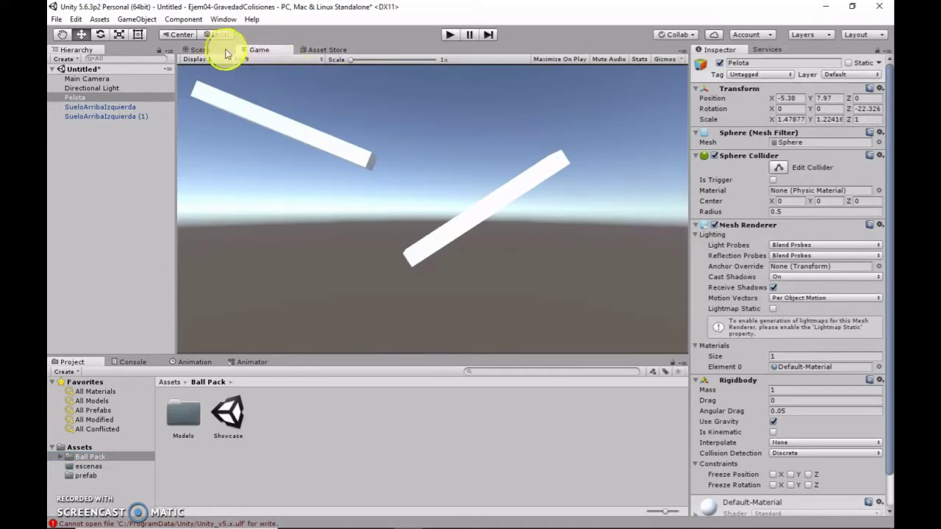
- Return to the Scene view and browse the Ball Pack's Models folder to the EyeBall asset
{"action": "left_click", "coordinate": [208, 50]}
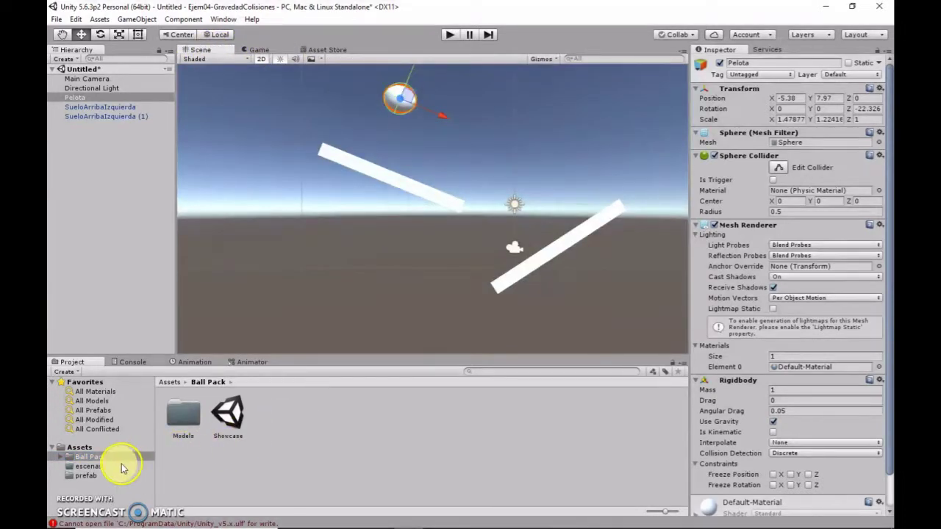
{"action": "left_click", "coordinate": [94, 458]}
{"action": "left_click", "coordinate": [61, 456]}
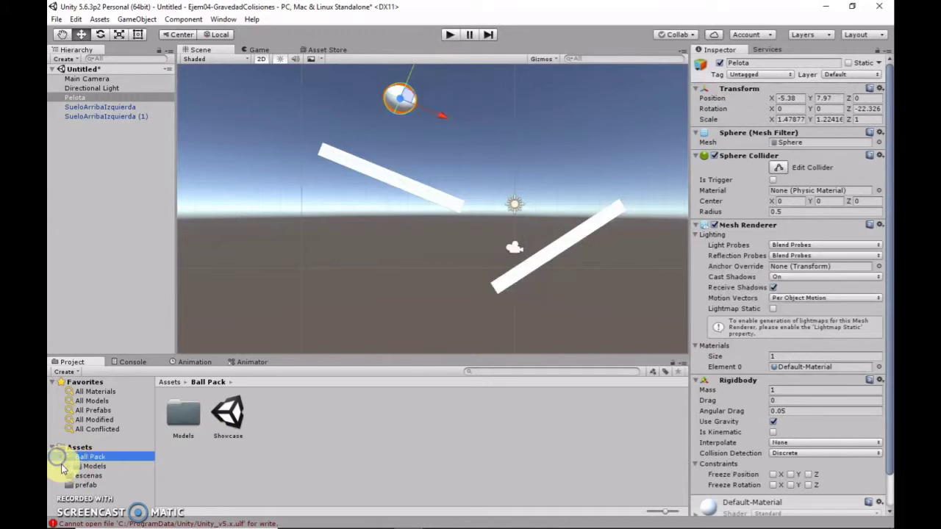
{"action": "left_click", "coordinate": [71, 466]}
{"action": "left_click", "coordinate": [69, 466]}
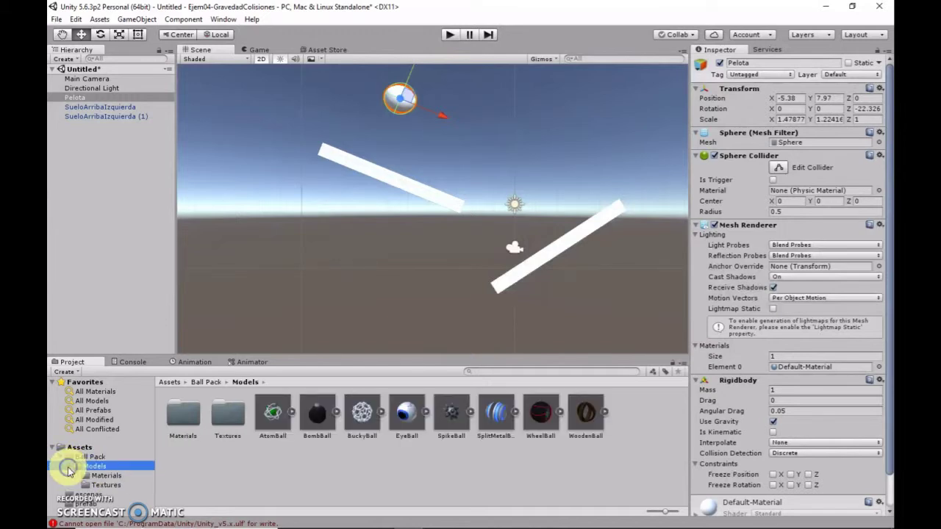
{"action": "left_click", "coordinate": [406, 416]}
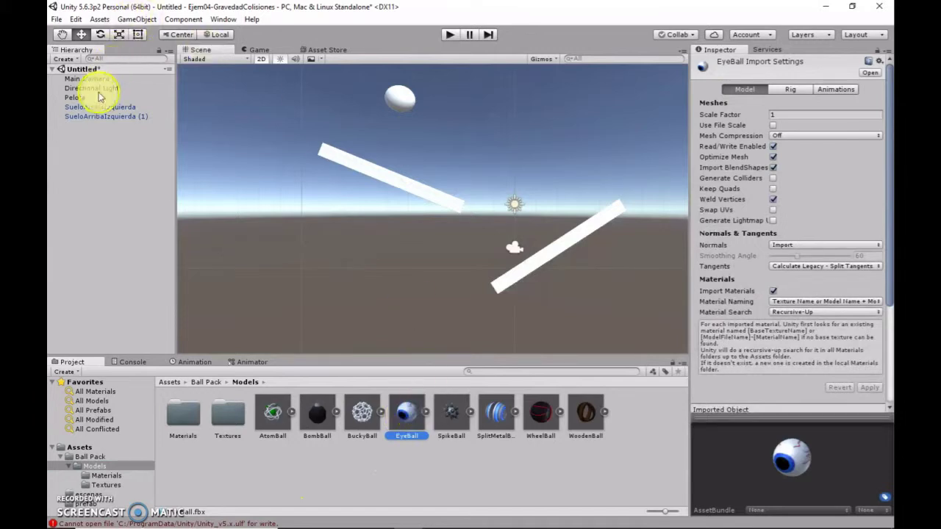
- Replace Pelota's Default-Material with the EyeBall material from Models > Materials
{"action": "left_click", "coordinate": [77, 97]}
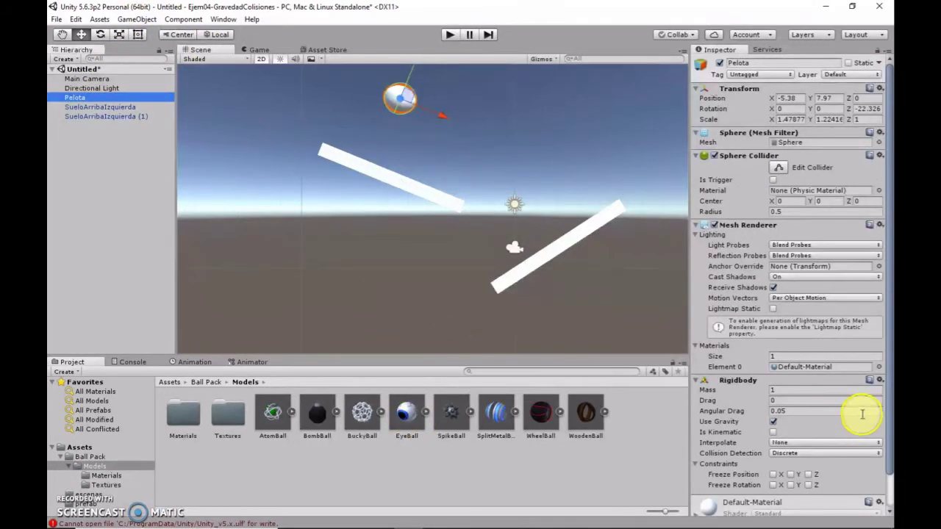
{"action": "scroll", "coordinate": [861, 414], "scroll_direction": "down", "scroll_amount": 2}
{"action": "left_click_drag", "start_coordinate": [405, 412], "coordinate": [709, 501]}
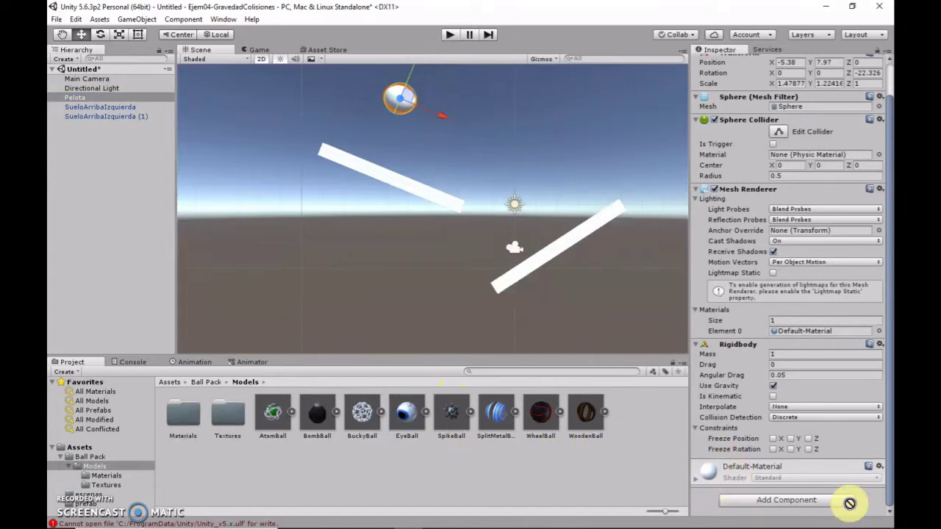
{"action": "left_click_drag", "start_coordinate": [709, 501], "coordinate": [698, 352]}
{"action": "left_click", "coordinate": [697, 347]}
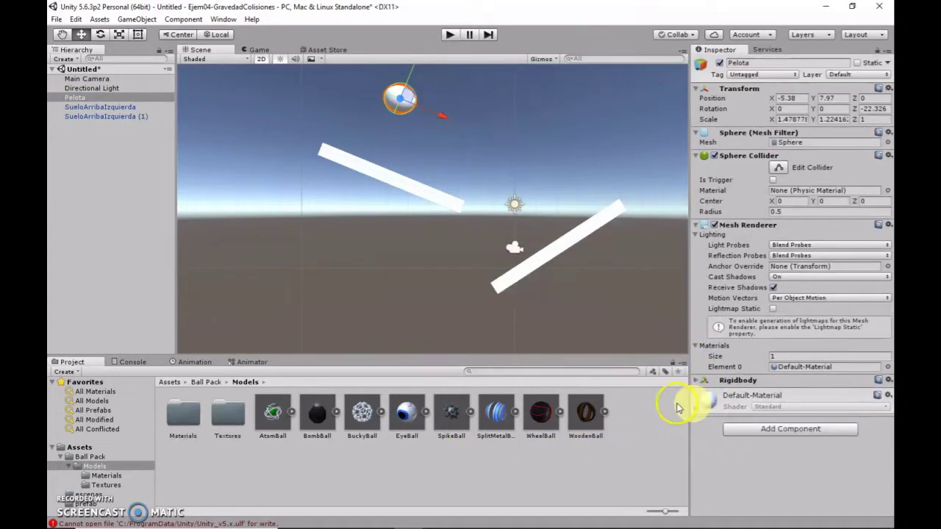
{"action": "mouse_move", "coordinate": [407, 414]}
{"action": "left_mouse_down"}
{"action": "mouse_move", "coordinate": [554, 437]}
{"action": "mouse_move", "coordinate": [250, 475]}
{"action": "left_mouse_up"}
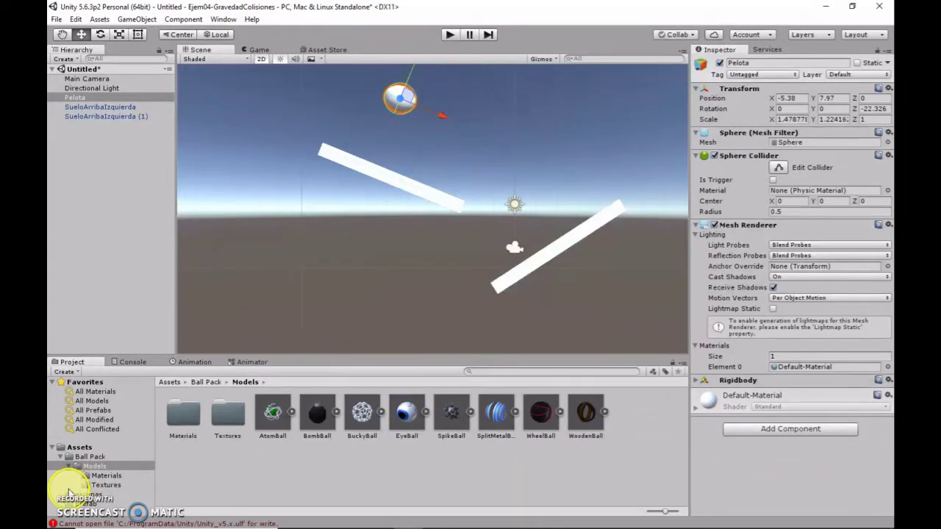
{"action": "left_click", "coordinate": [110, 476]}
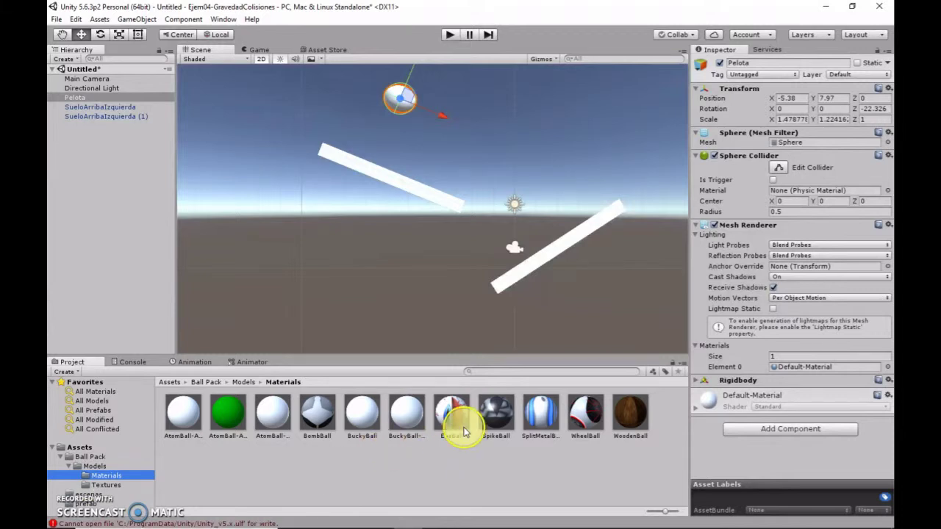
{"action": "left_click_drag", "start_coordinate": [452, 419], "coordinate": [772, 452]}
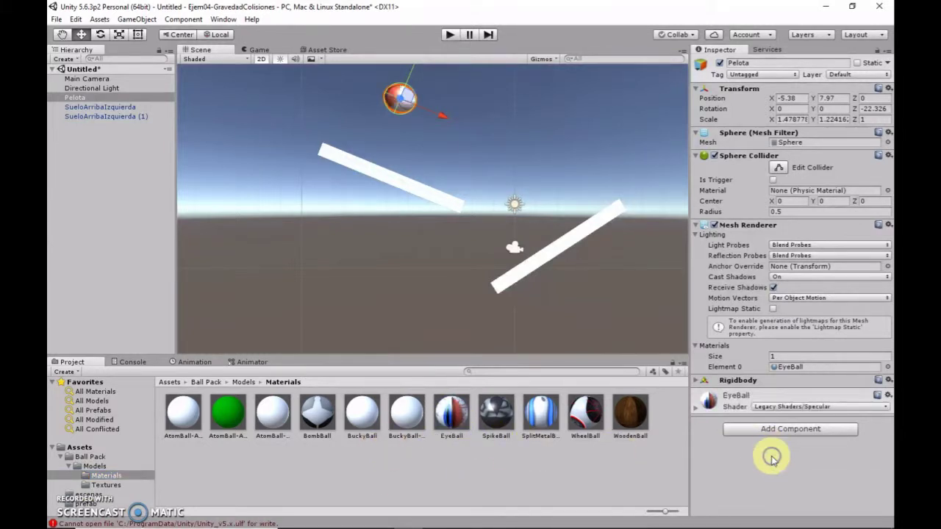
- Test-play the scene to watch the ball fall onto the platforms, then stop the run
{"action": "left_click", "coordinate": [468, 37]}
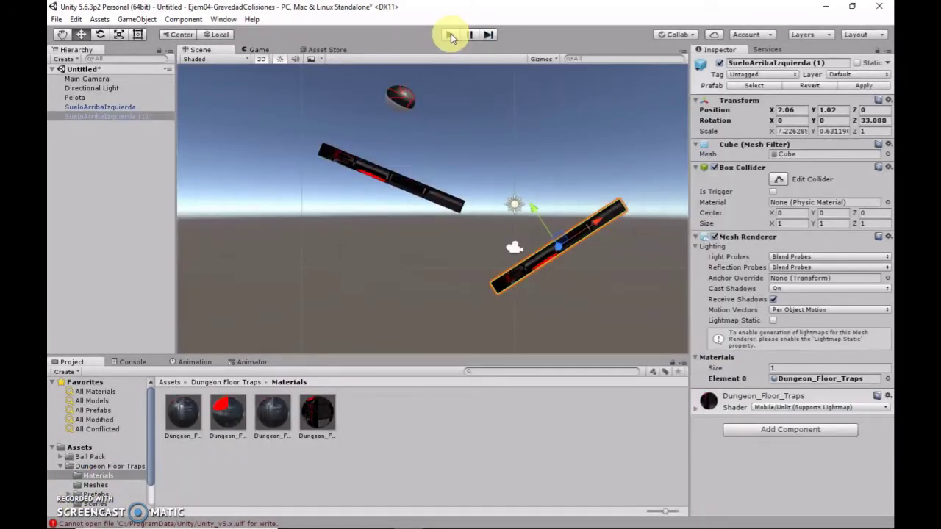
{"action": "left_click", "coordinate": [451, 37]}
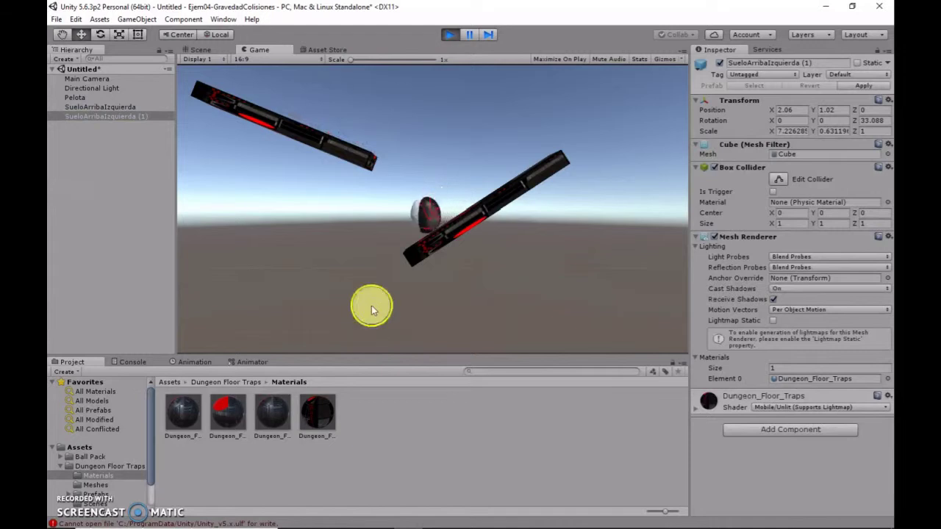
{"action": "left_click", "coordinate": [449, 36]}
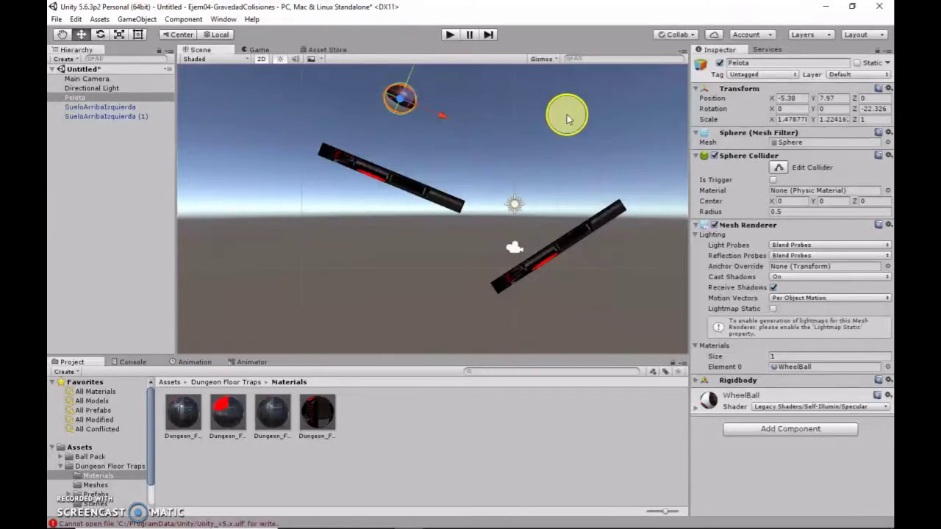
{"action": "left_click", "coordinate": [772, 74]}
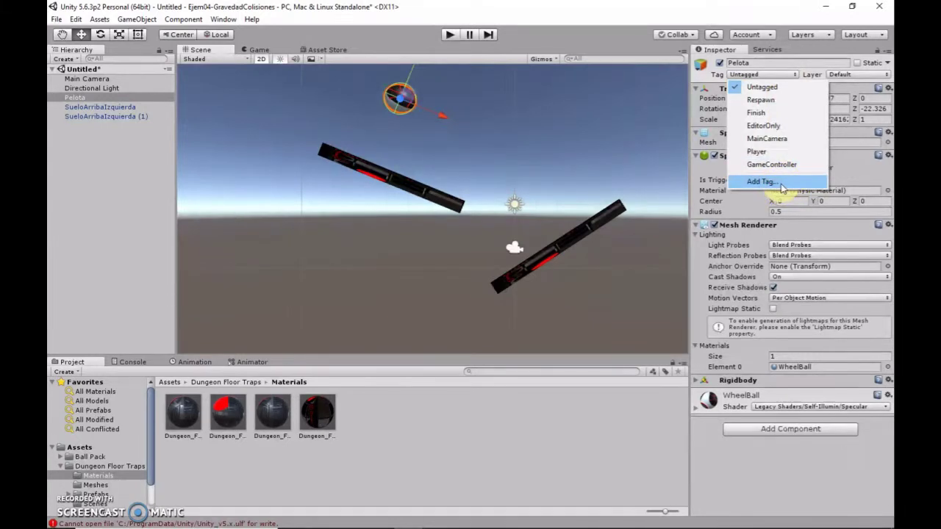
- Create a new project tag named pelota
{"action": "left_click", "coordinate": [781, 187]}
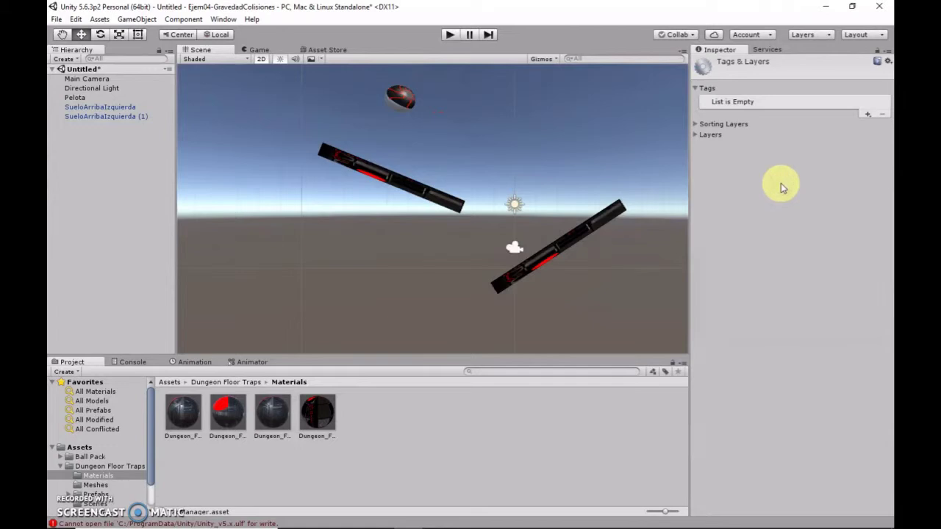
{"action": "left_click", "coordinate": [868, 115]}
{"action": "type", "text": "pelota"}
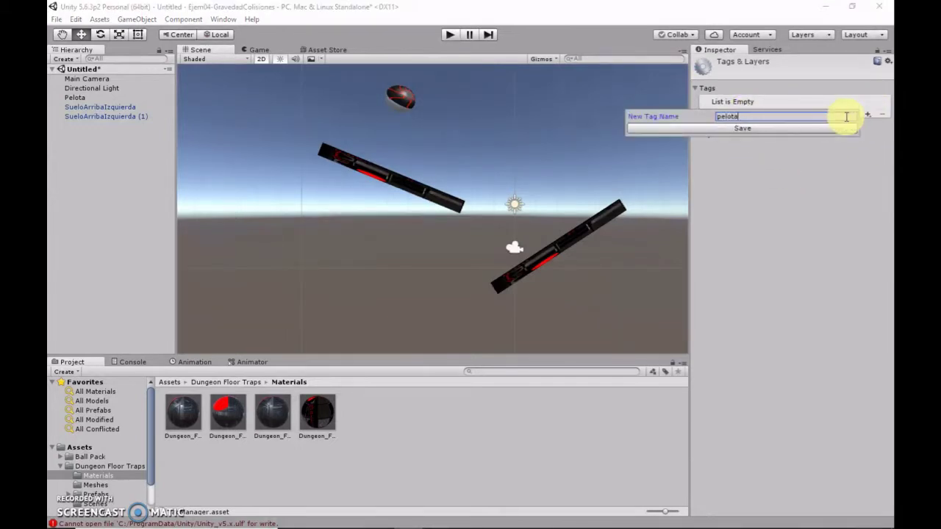
{"action": "key", "text": "Return"}
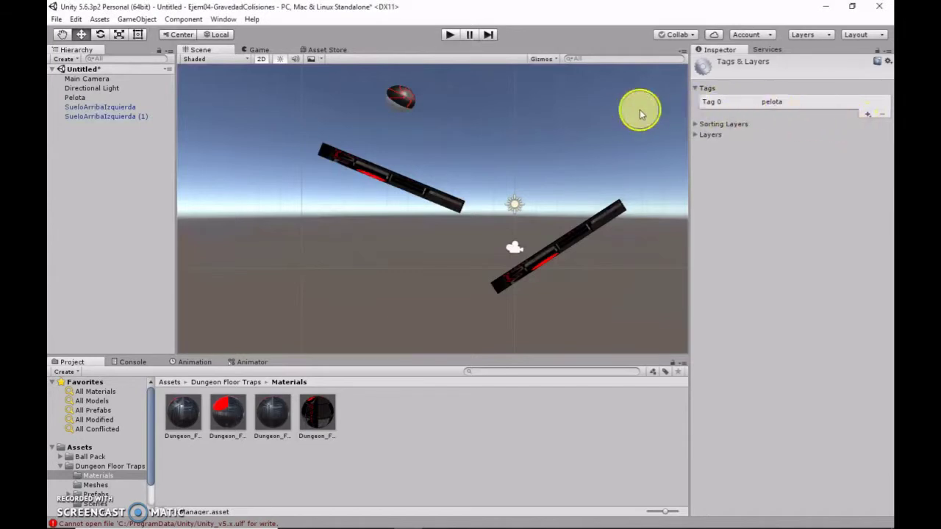
- Set the Pelota ball's Tag to pelota
{"action": "left_click", "coordinate": [412, 102]}
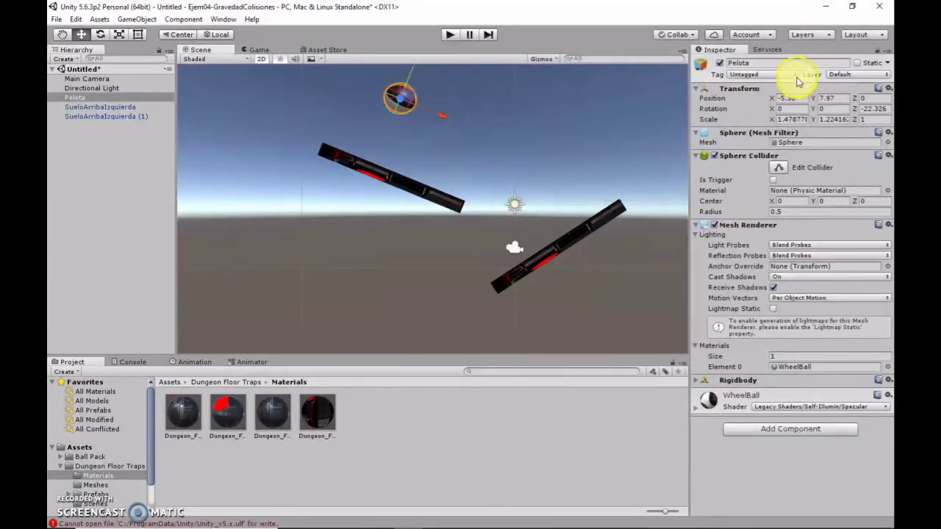
{"action": "left_click", "coordinate": [793, 75]}
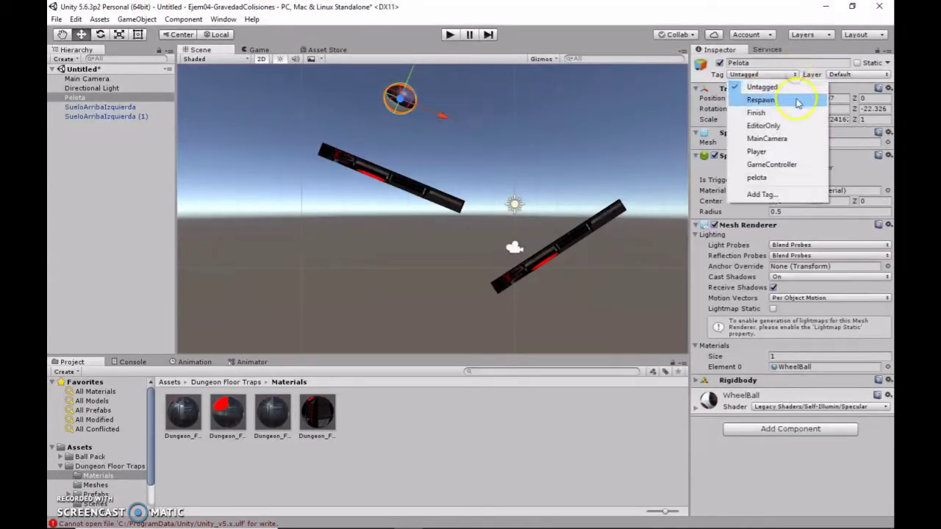
{"action": "left_click", "coordinate": [790, 179]}
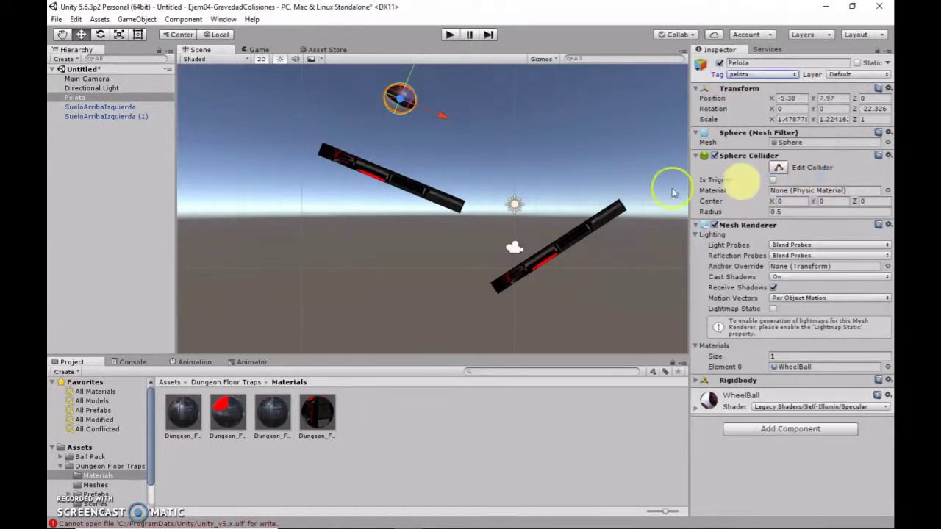
{"action": "left_click", "coordinate": [432, 200]}
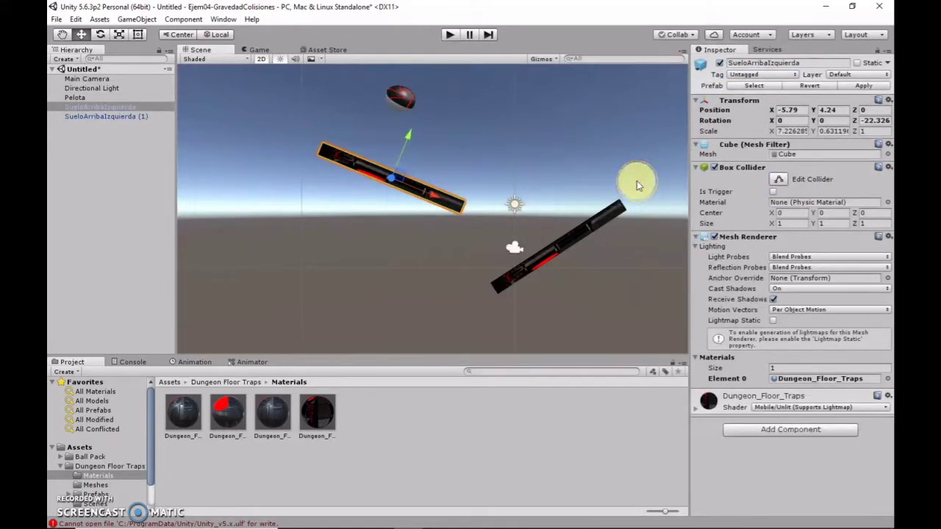
- Create a new project tag named suelo
{"action": "left_click", "coordinate": [787, 74]}
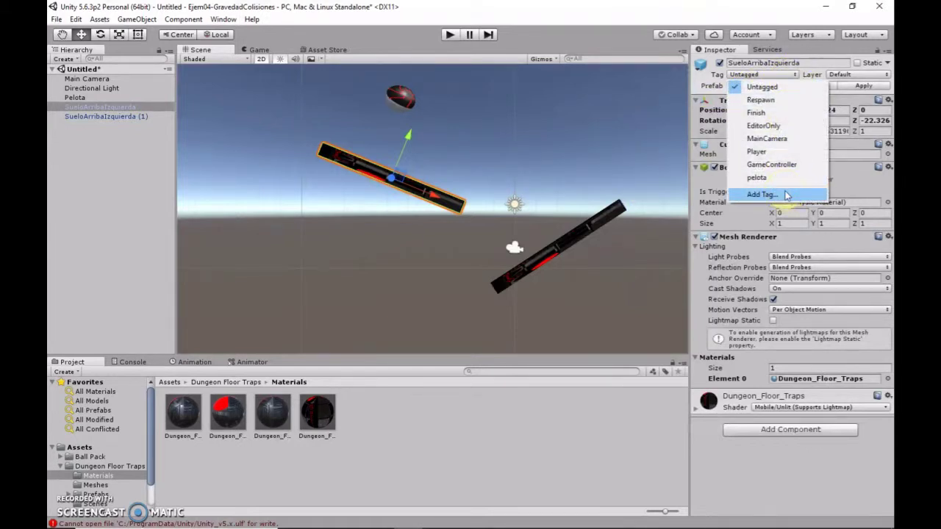
{"action": "left_click", "coordinate": [786, 194]}
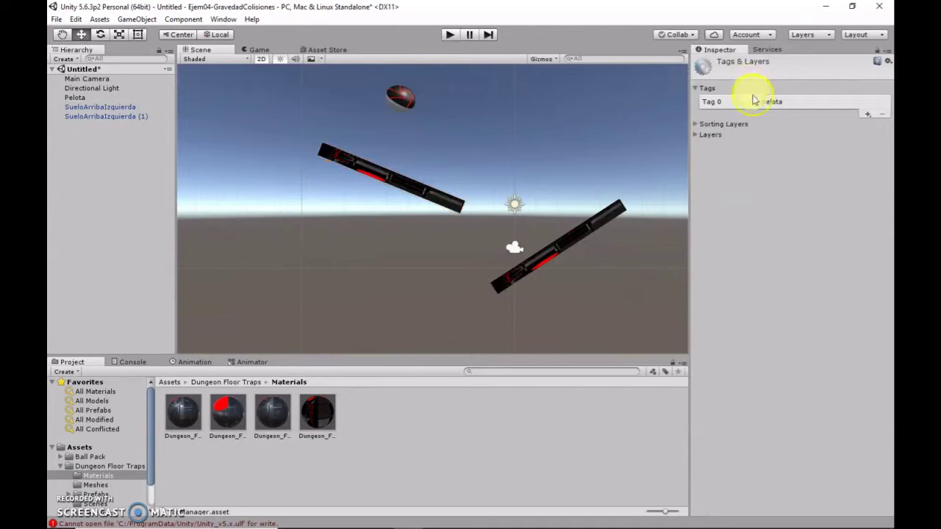
{"action": "left_click", "coordinate": [867, 116]}
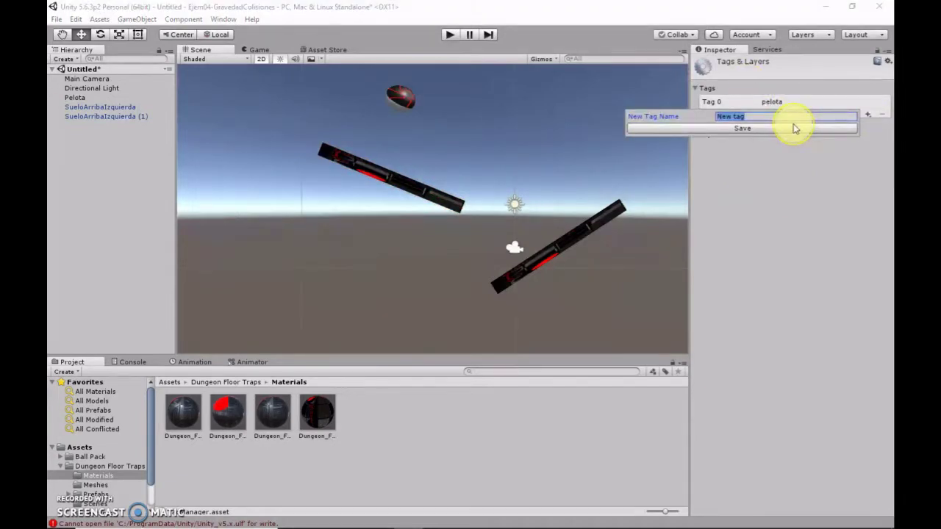
{"action": "type", "text": "suelo"}
{"action": "left_click", "coordinate": [794, 128]}
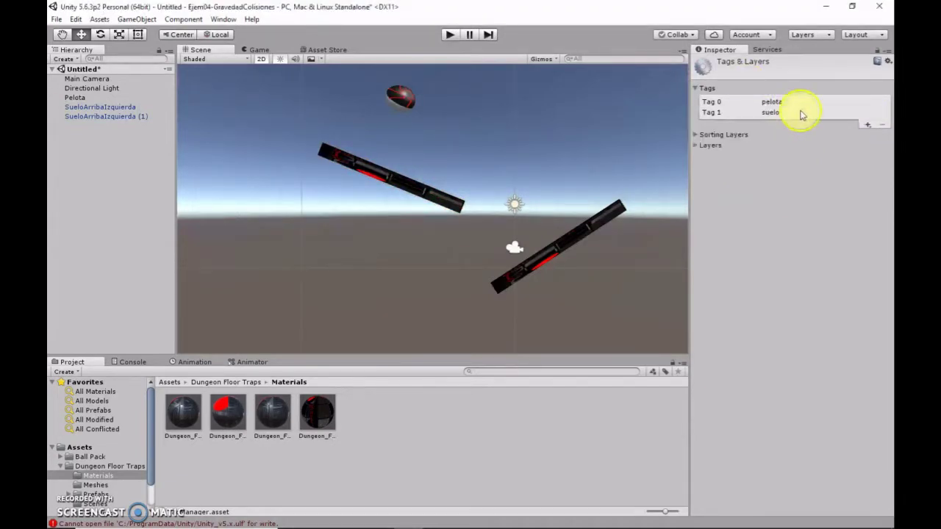
- Tag both the upper and lower tilted platforms as suelo
{"action": "left_click", "coordinate": [414, 193]}
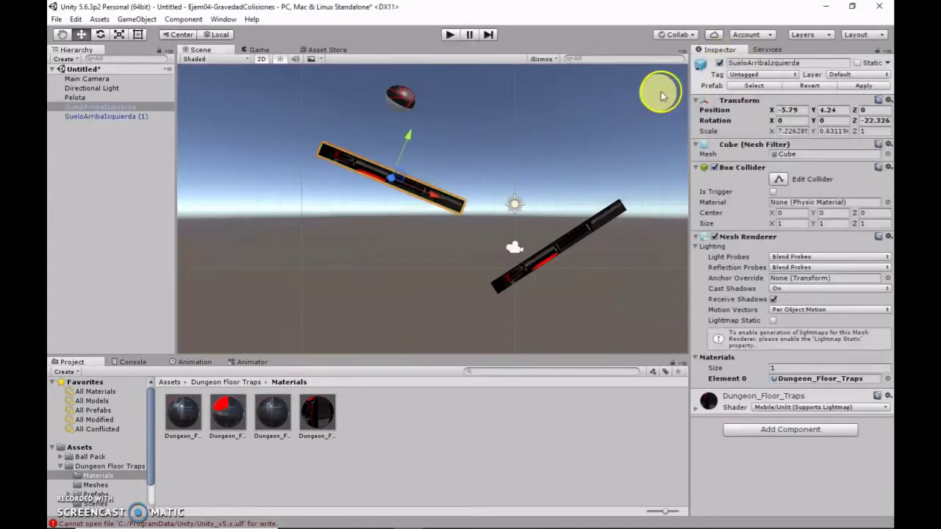
{"action": "left_click", "coordinate": [762, 74]}
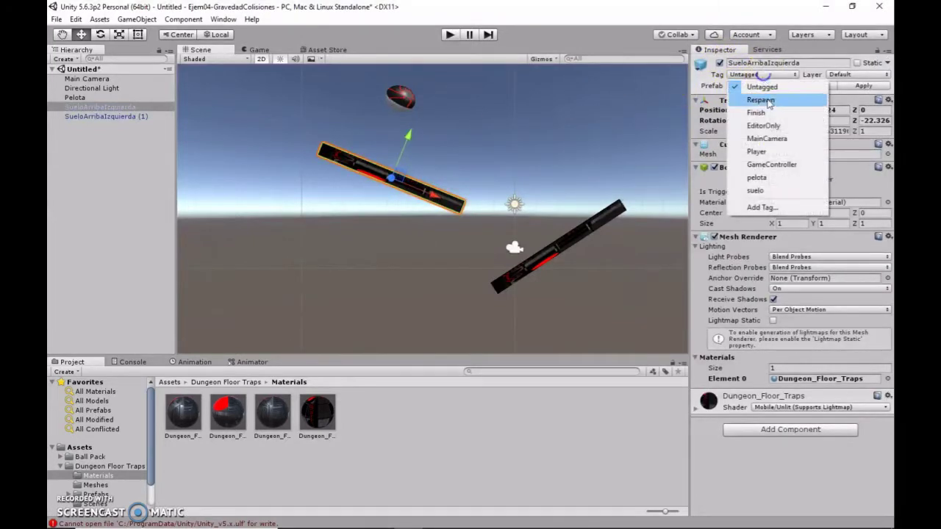
{"action": "left_click", "coordinate": [783, 190]}
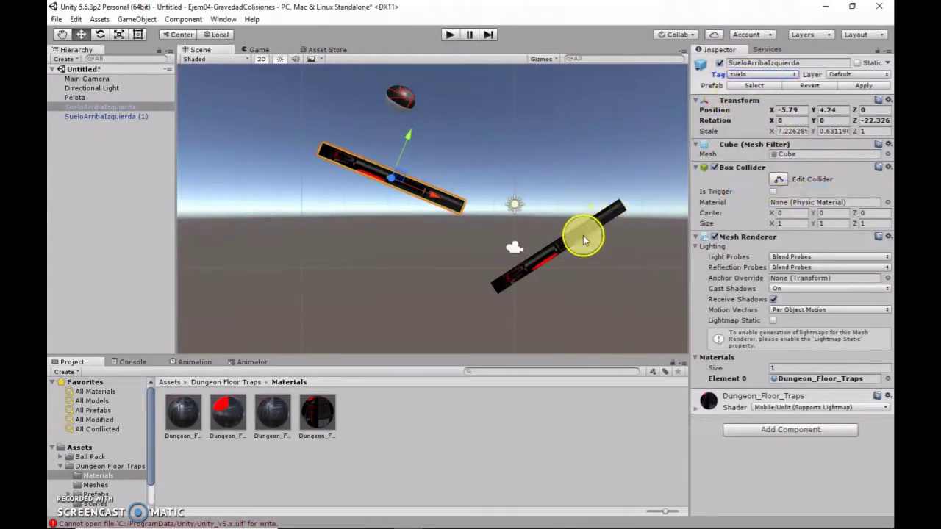
{"action": "left_click", "coordinate": [583, 235]}
{"action": "left_click", "coordinate": [761, 74]}
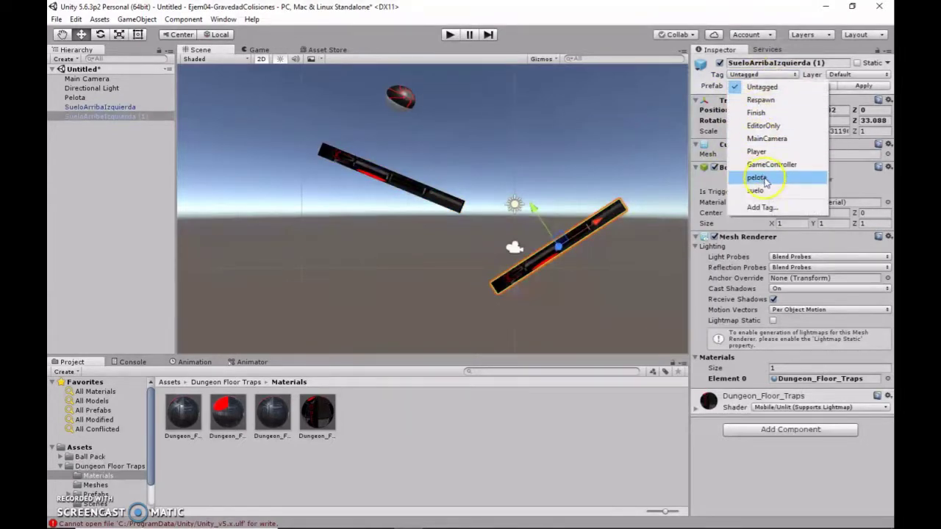
{"action": "left_click", "coordinate": [769, 189]}
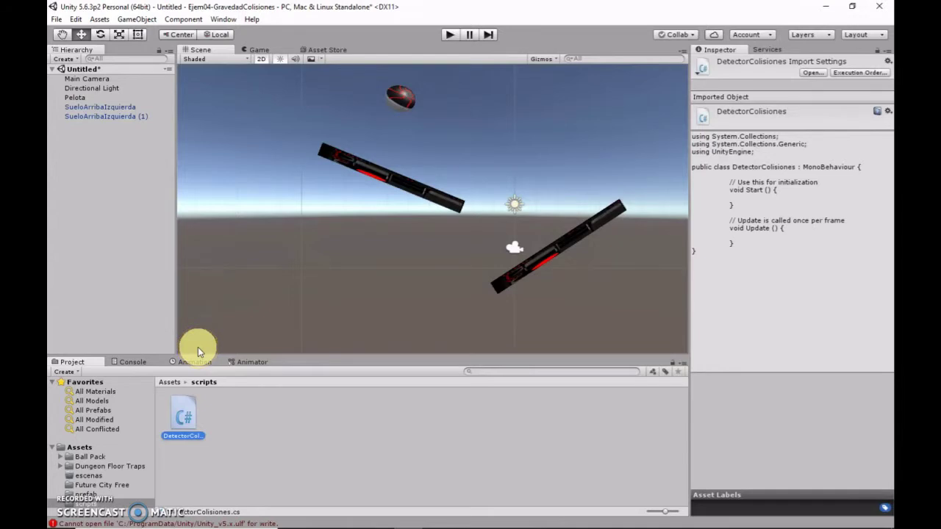
- Open the DetectorColisiones script from its context menu in the Project panel
{"action": "right_click", "coordinate": [185, 419]}
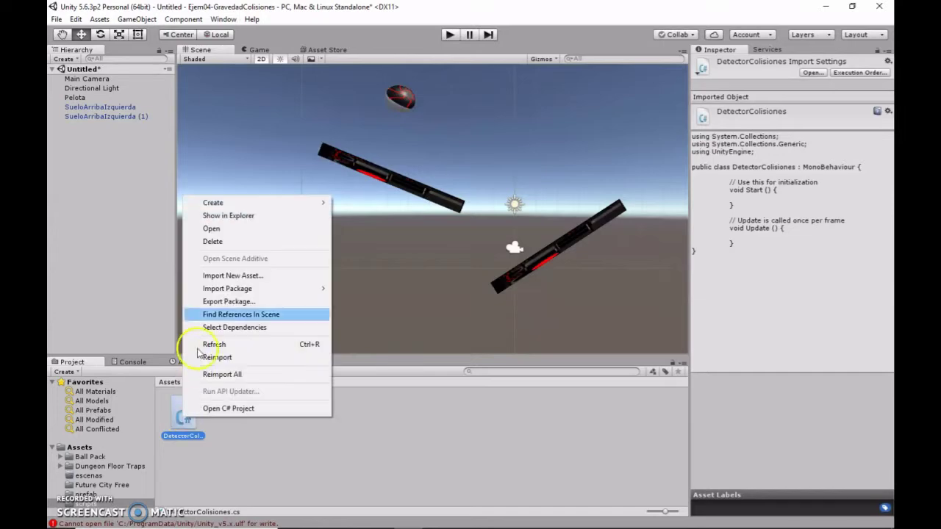
{"action": "left_click", "coordinate": [242, 230]}
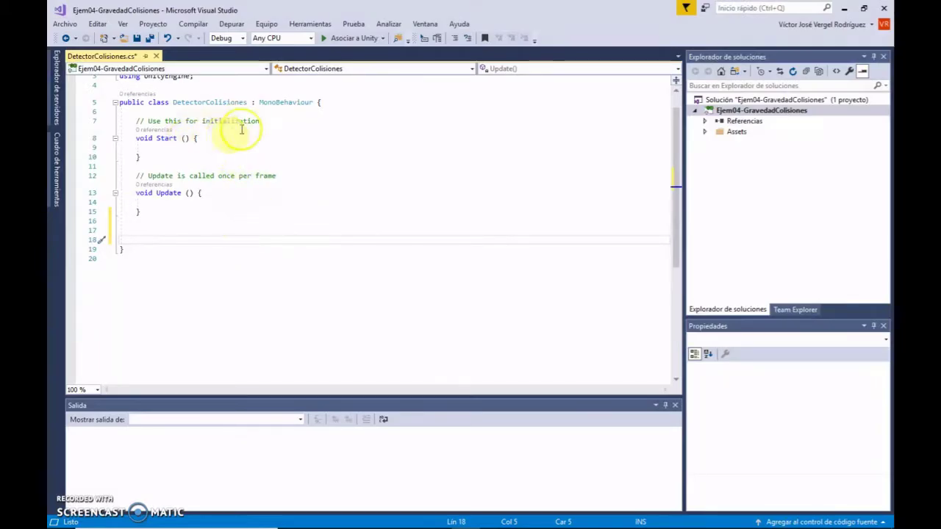
- Add an OnCollisionEnter(Collision collision) method stub below Update
{"action": "scroll", "coordinate": [311, 140], "scroll_direction": "up", "scroll_amount": 1}
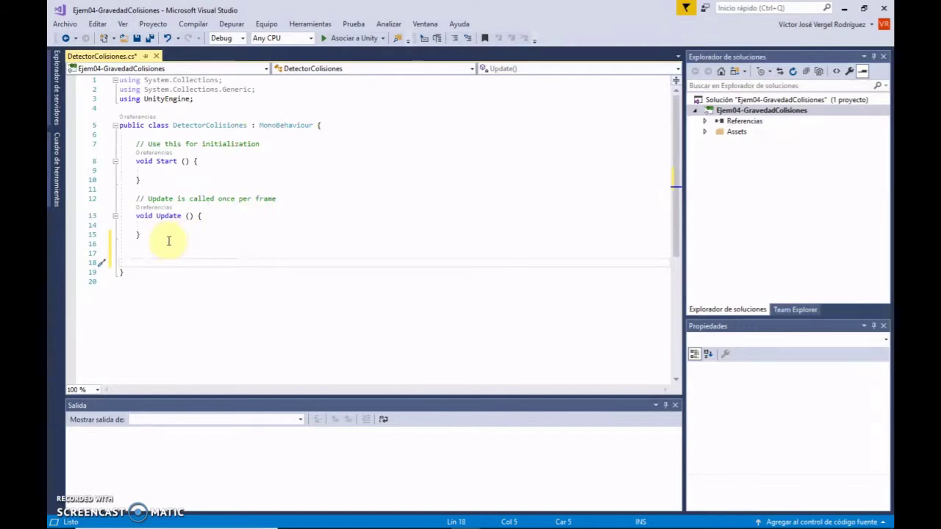
{"action": "key", "text": "Up"}
{"action": "key", "text": "Return"}
{"action": "type", "text": "void"}
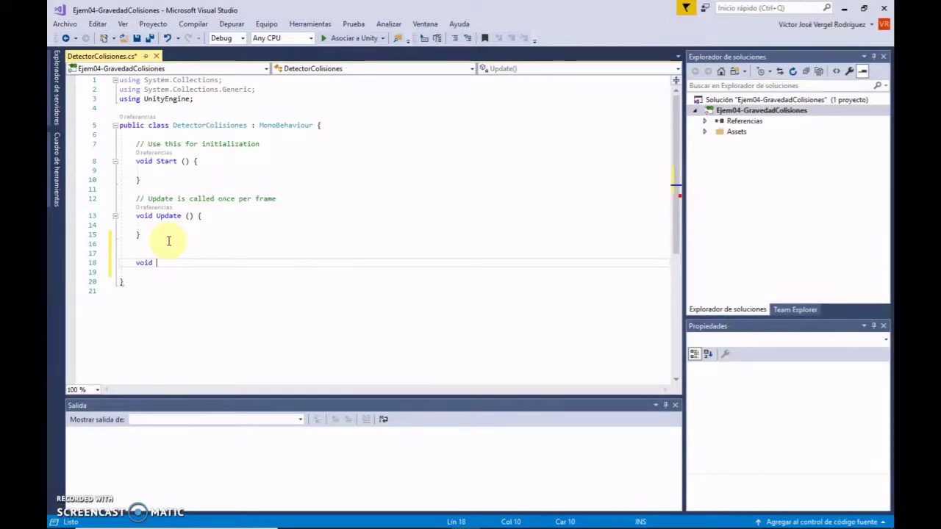
{"action": "type", "text": " onCo"}
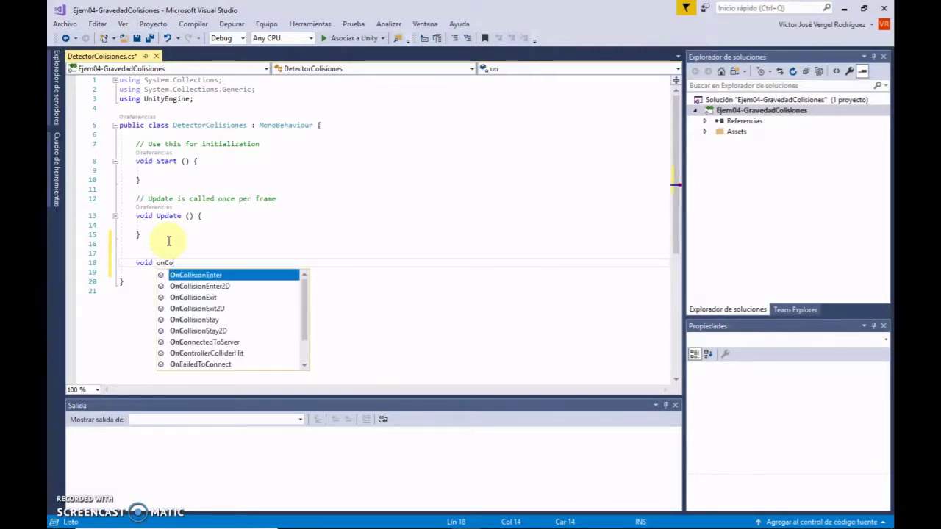
{"action": "type", "text": "l"}
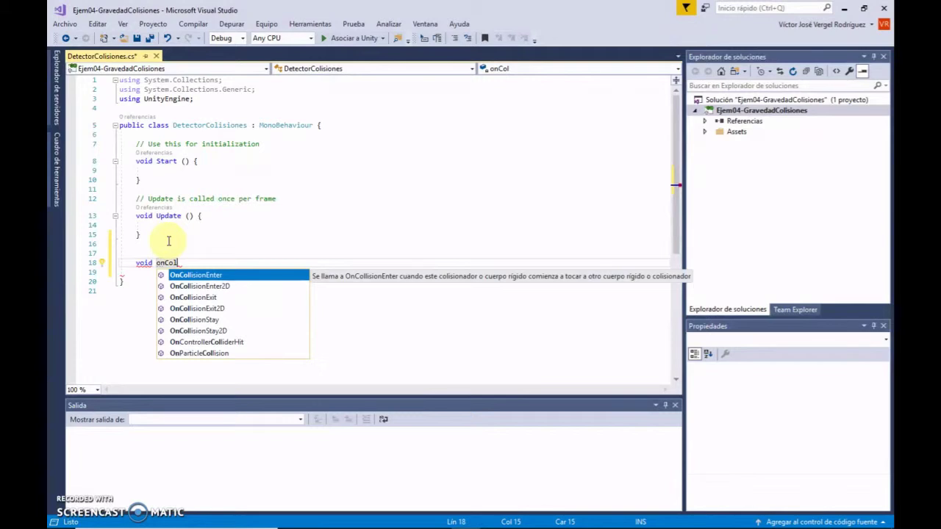
{"action": "key", "text": "Tab"}
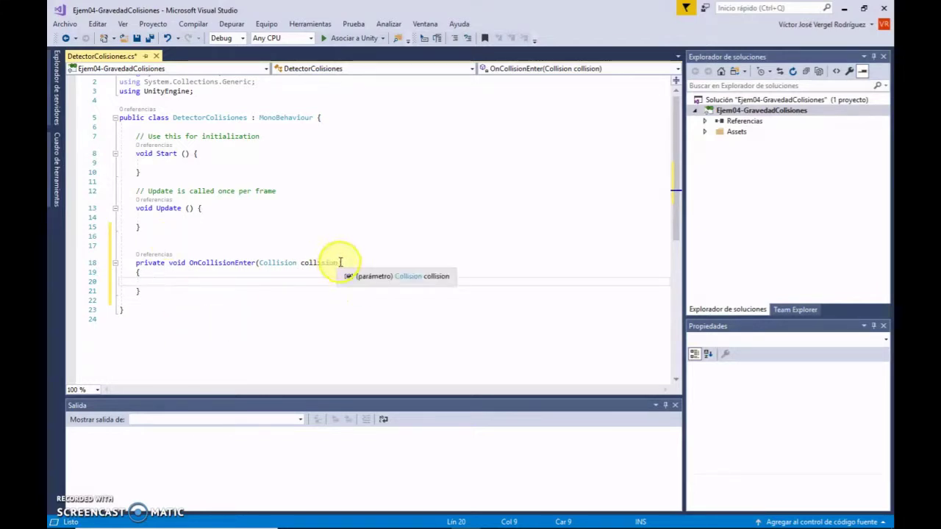
{"action": "left_click_drag", "start_coordinate": [340, 263], "coordinate": [259, 262]}
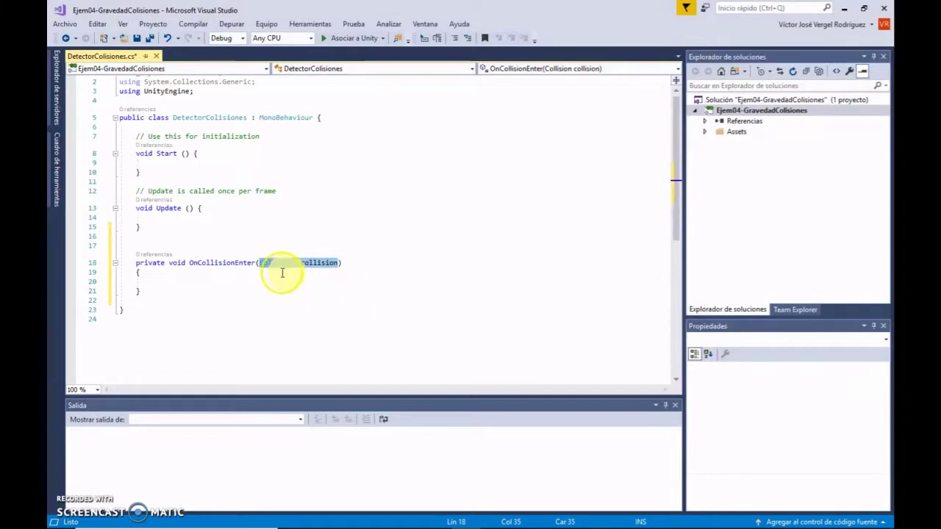
- Write collision.gameObject in the method body and comment it out with //
{"action": "left_click", "coordinate": [243, 280]}
{"action": "type", "text": "coll"}
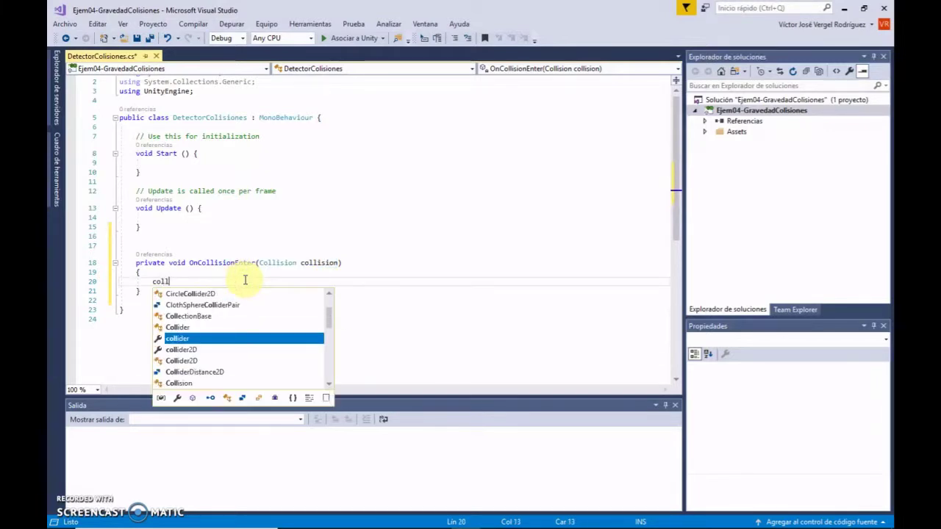
{"action": "type", "text": "ision"}
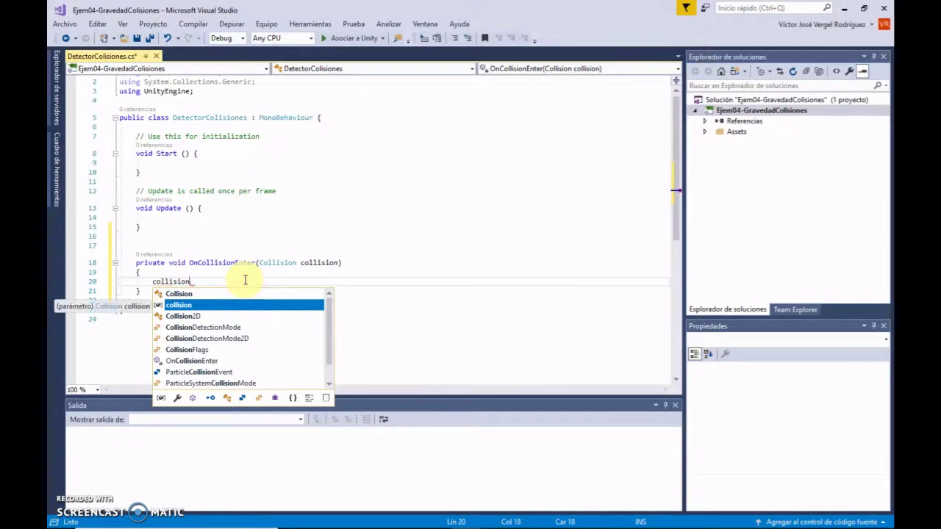
{"action": "type", "text": ".ga"}
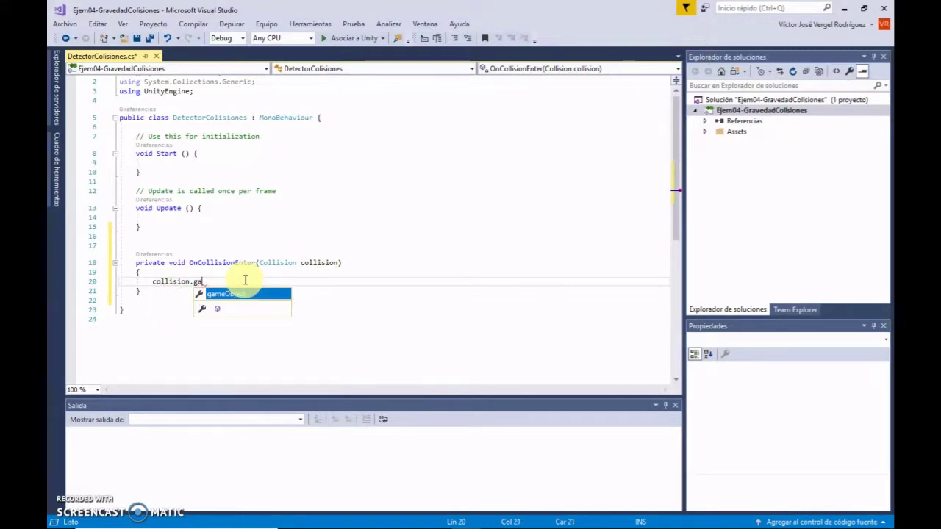
{"action": "key", "text": "Tab"}
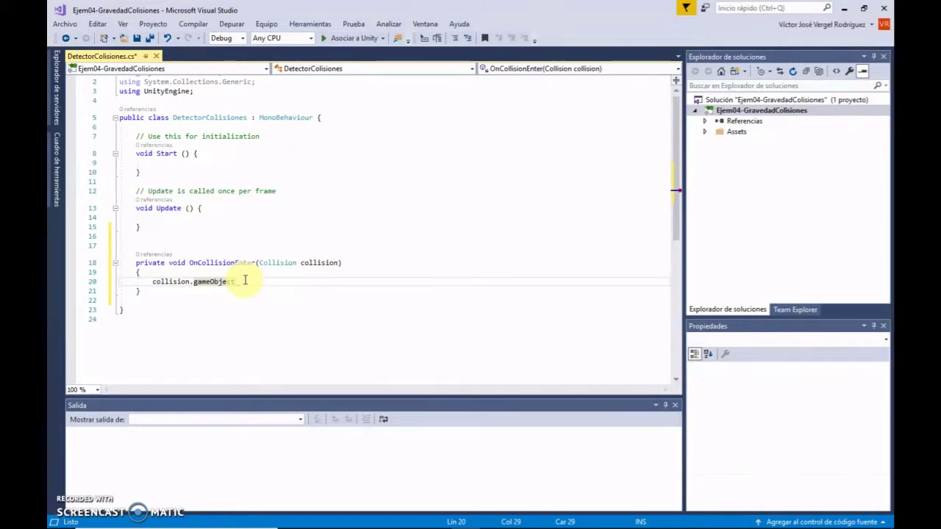
{"action": "key", "text": "Home"}
{"action": "type", "text": "//"}
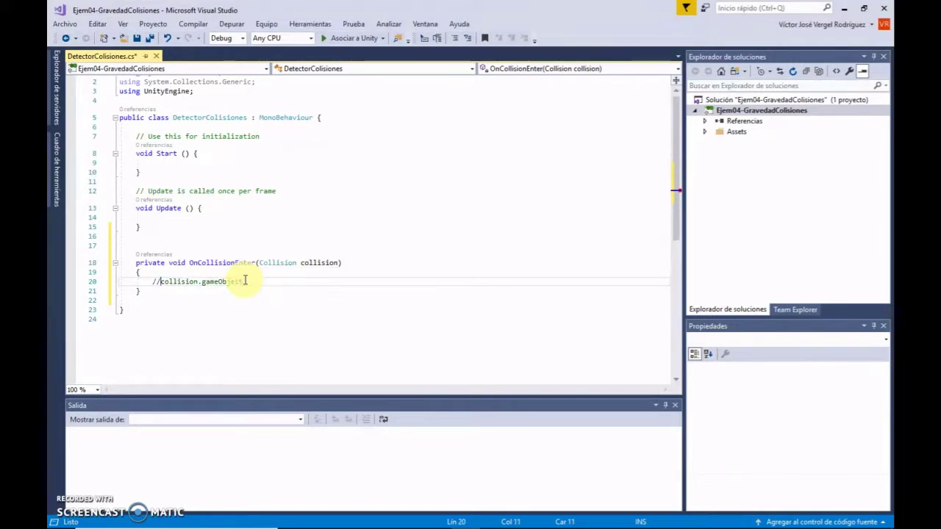
{"action": "key", "text": "Return"}
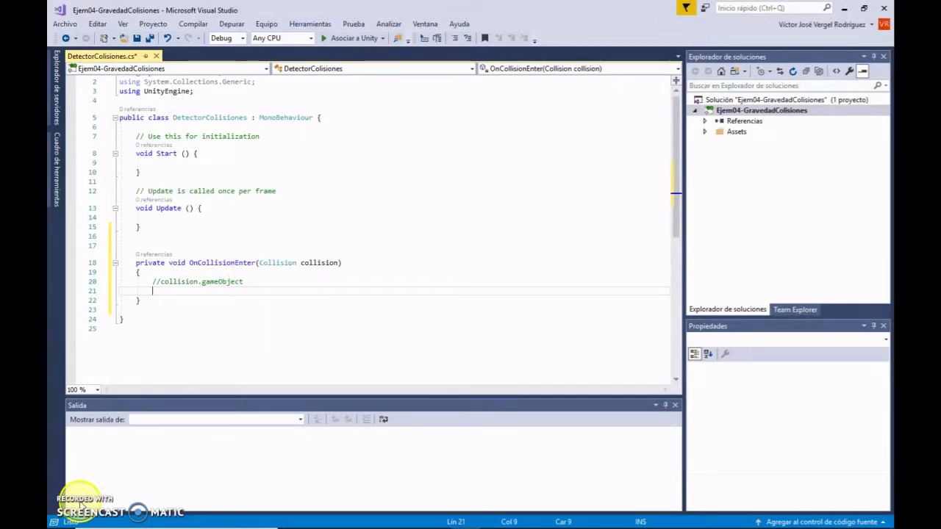
{"action": "key", "text": "Down"}
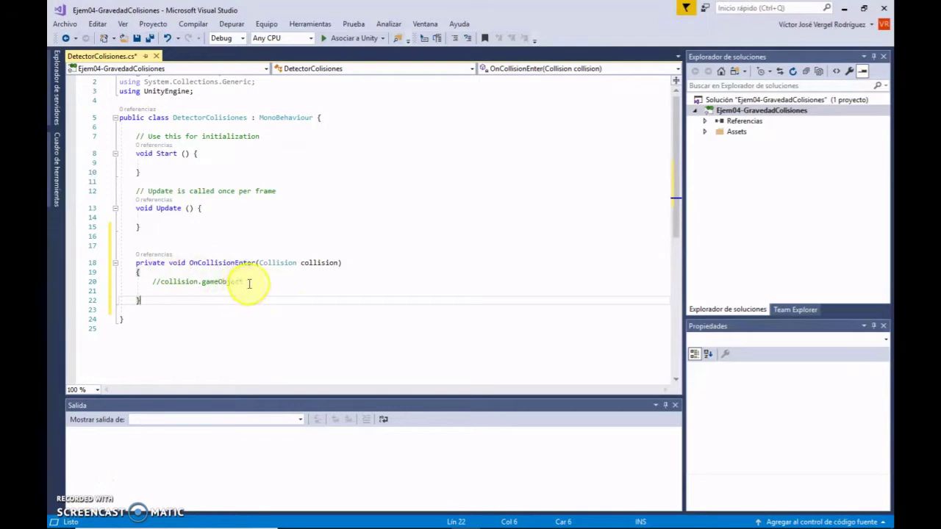
{"action": "left_click", "coordinate": [248, 281]}
{"action": "key", "text": "Return"}
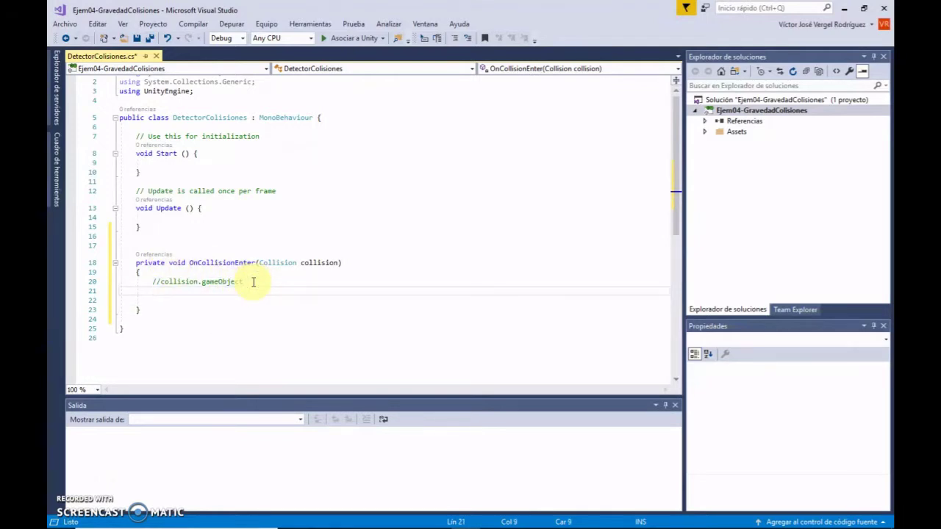
- Add Debug.Log("Colision!!!!!!"); and build the script via Asociar a Unity
{"action": "type", "text": "Debu"}
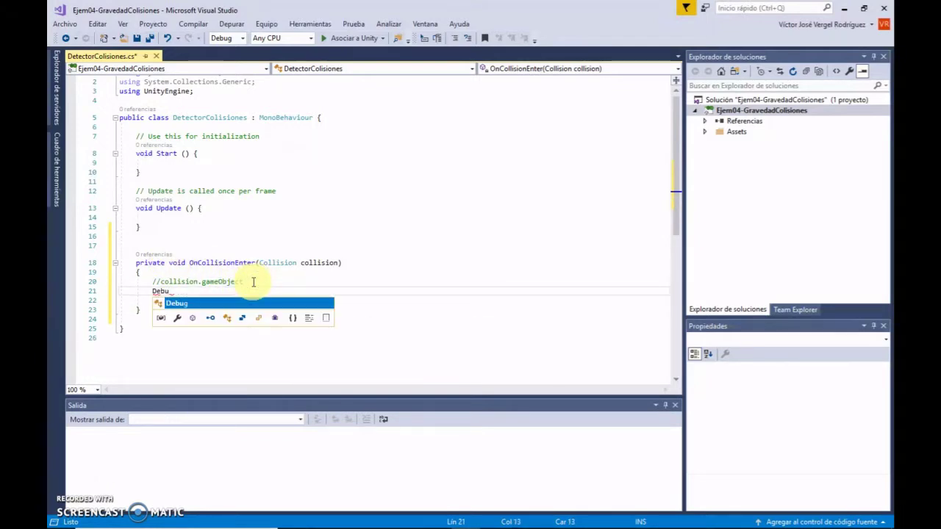
{"action": "type", "text": "g.lo"}
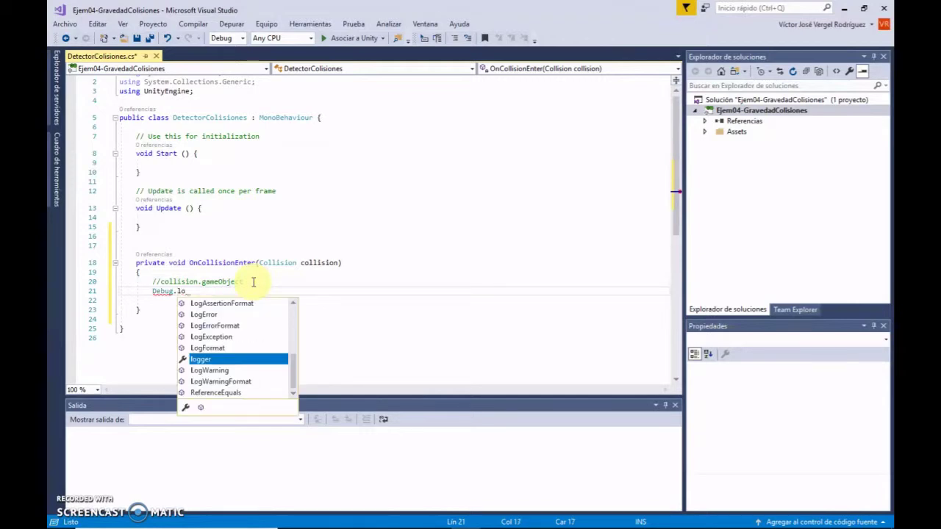
{"action": "type", "text": "g"}
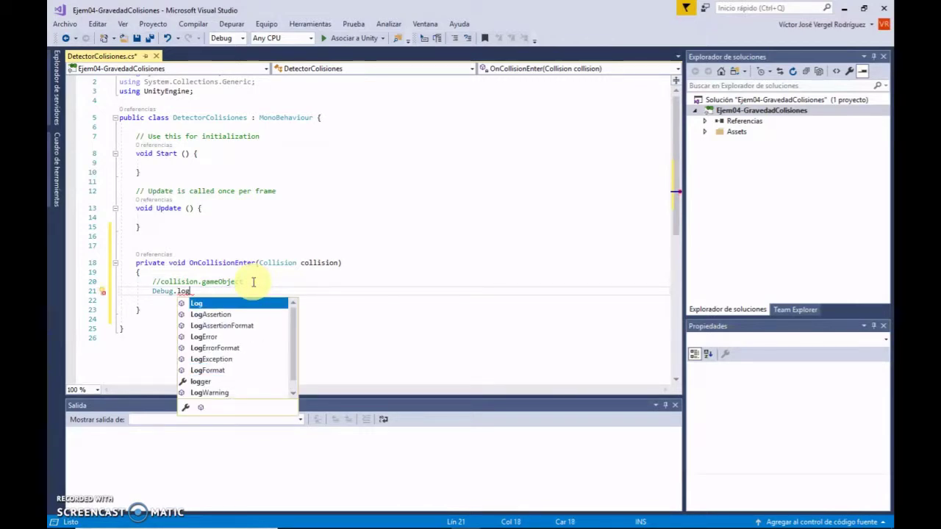
{"action": "key", "text": "Tab"}
{"action": "type", "text": "(\""}
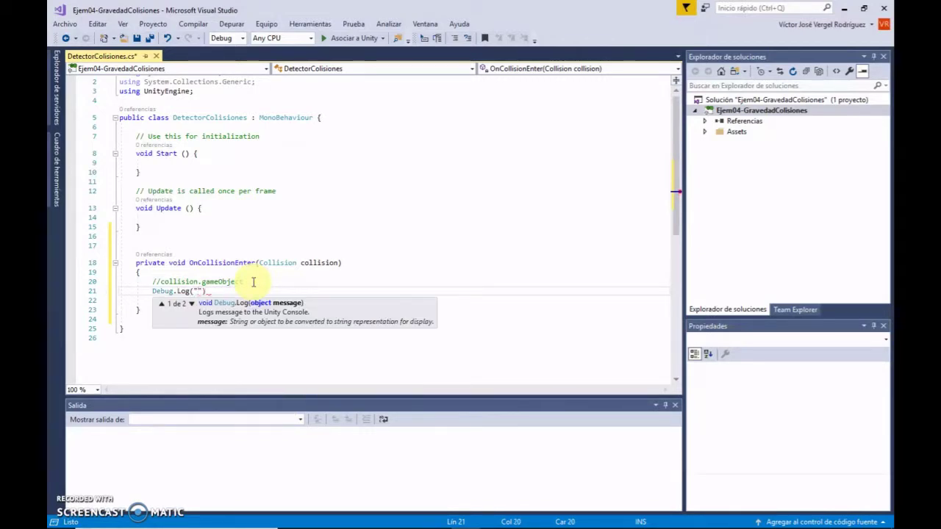
{"action": "type", "text": "Colision"}
{"action": "type", "text": "!!!!!!\")"}
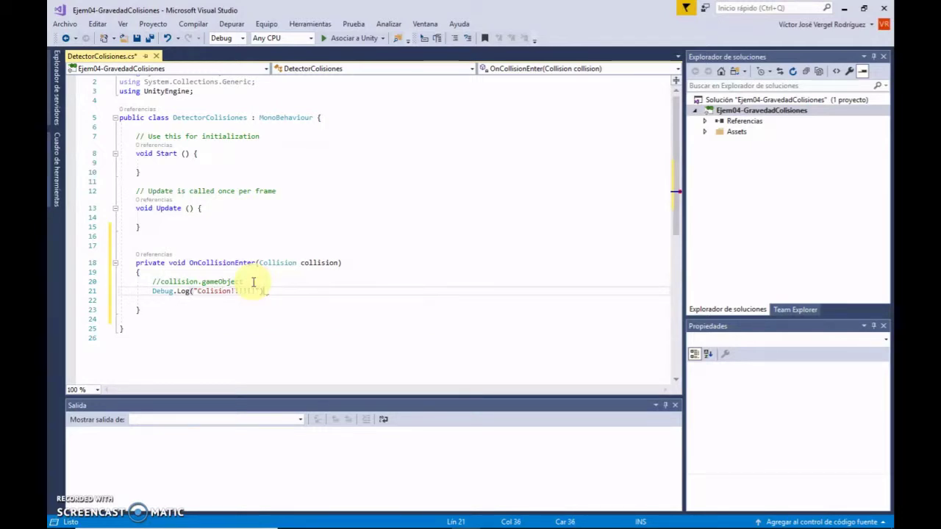
{"action": "type", "text": ";"}
{"action": "left_click", "coordinate": [347, 38]}
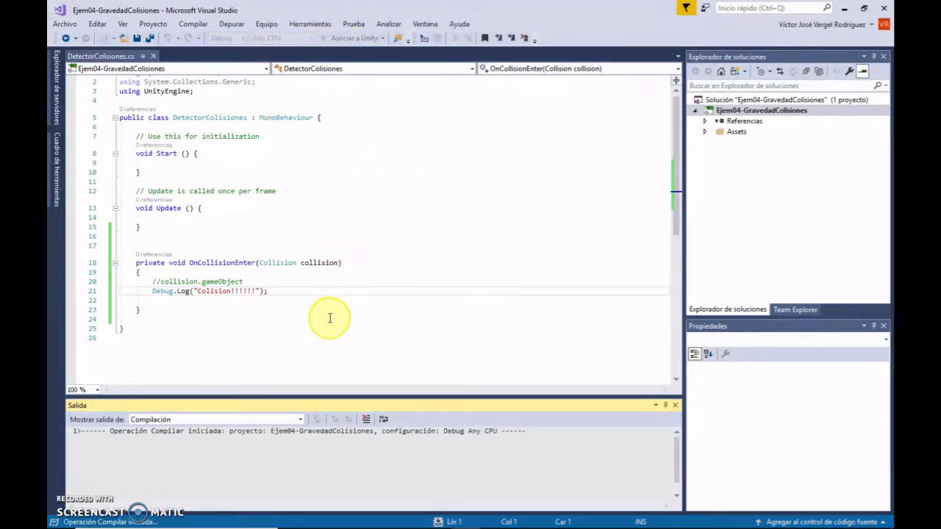
- Back in Unity, attach the DetectorColisiones script to Pelota in the Hierarchy
{"action": "key", "text": "alt+Tab"}
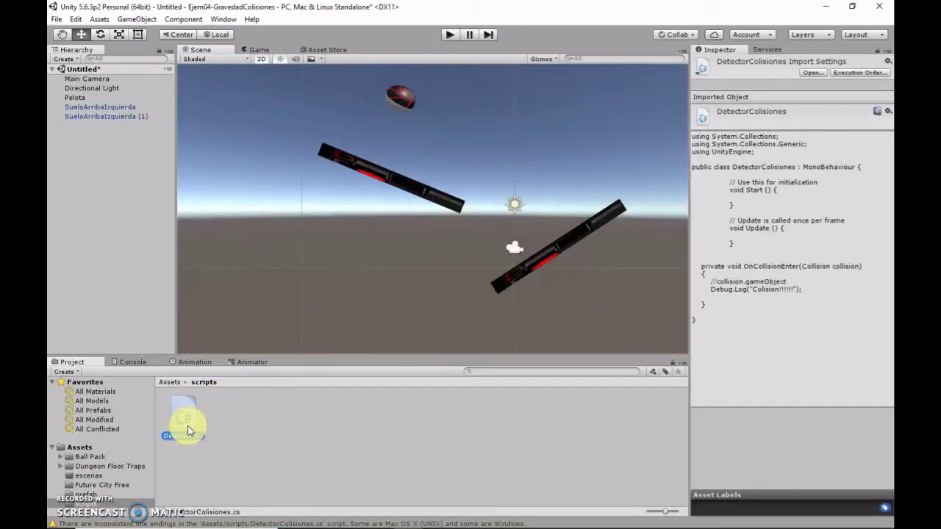
{"action": "left_click_drag", "start_coordinate": [188, 426], "coordinate": [81, 99]}
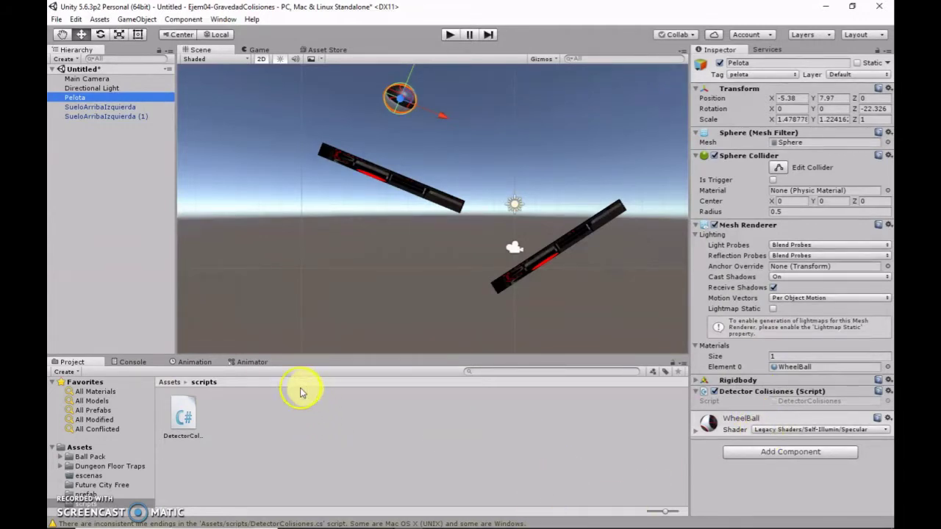
{"action": "left_click_drag", "start_coordinate": [179, 426], "coordinate": [84, 98]}
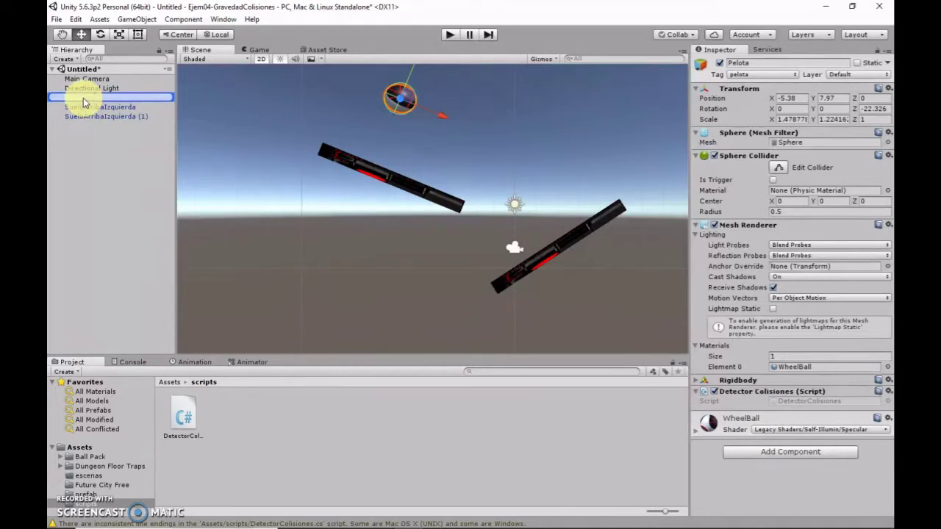
{"action": "left_click", "coordinate": [512, 342]}
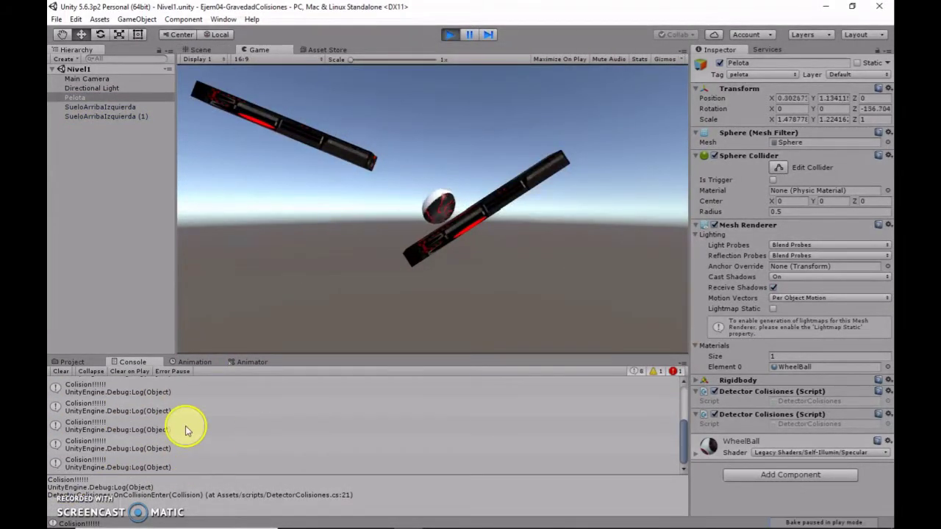
- Review the collapsed Colision!!!!!! Console logs, stop play mode, and return to the script
{"action": "left_click", "coordinate": [170, 446]}
{"action": "left_click", "coordinate": [91, 371]}
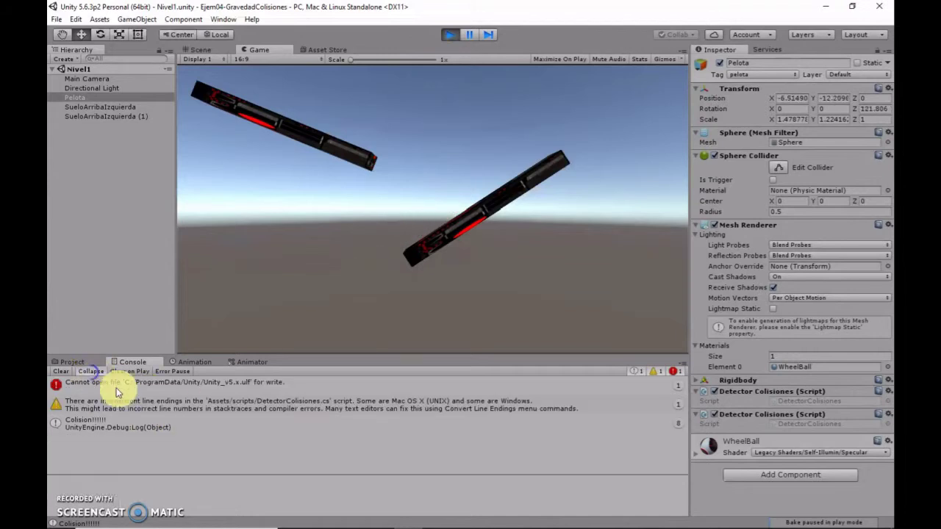
{"action": "left_click", "coordinate": [449, 34]}
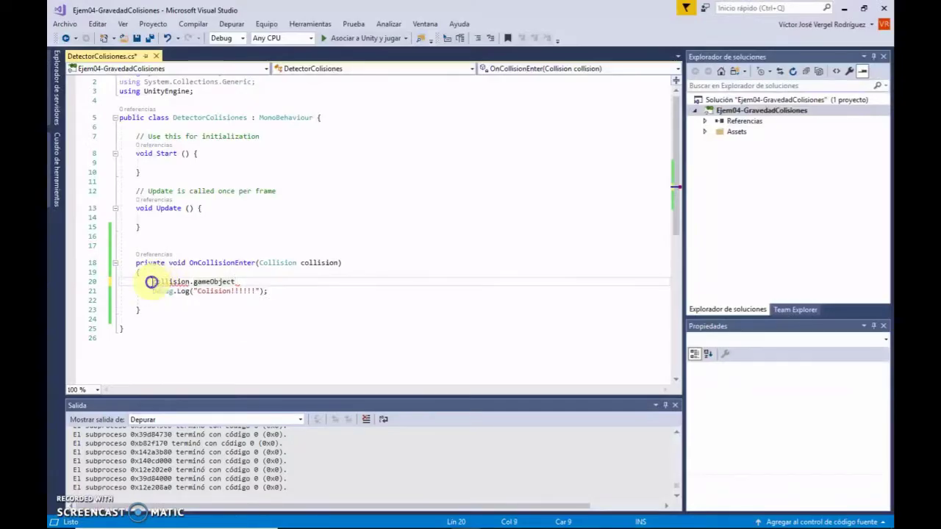
{"action": "left_click", "coordinate": [316, 263]}
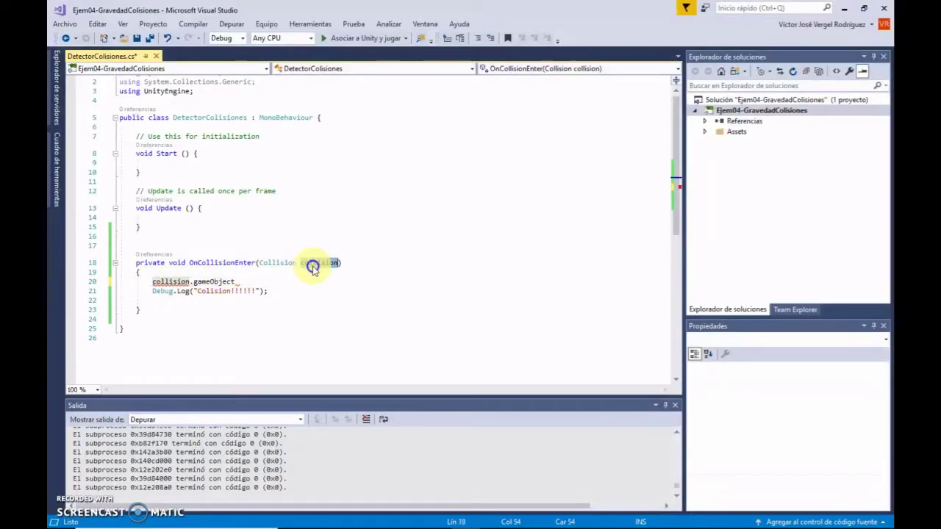
- Turn the collision.gameObject line into an if statement with braces enclosing Debug.Log
{"action": "left_click", "coordinate": [149, 282]}
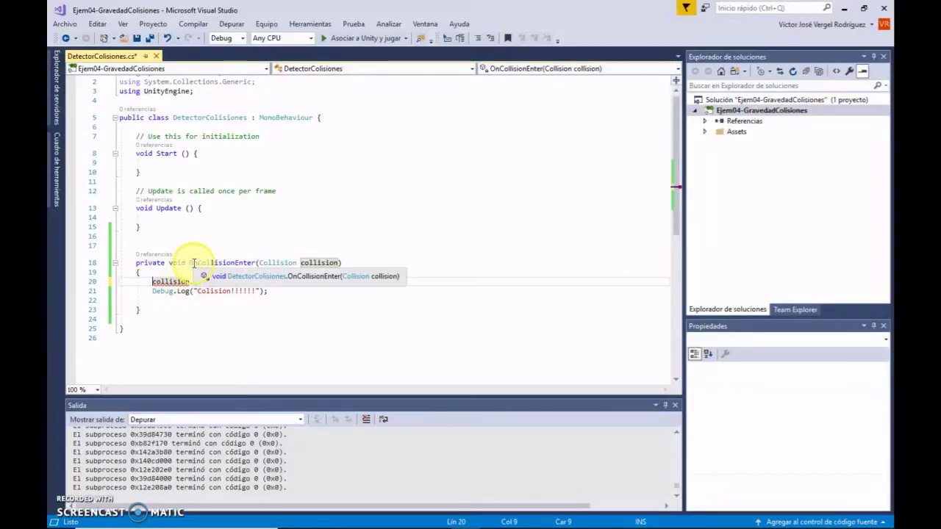
{"action": "type", "text": "if ("}
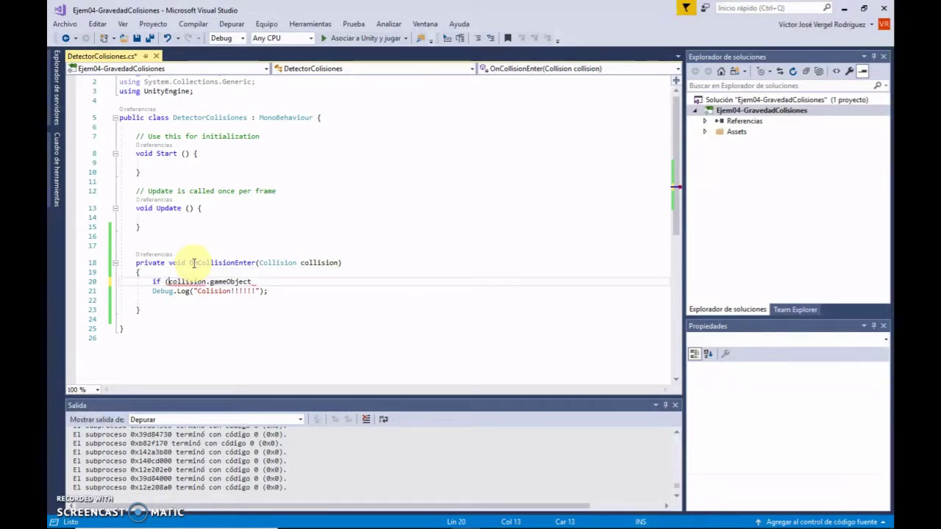
{"action": "key", "text": "End"}
{"action": "key", "text": "ctrl+shift+Left"}
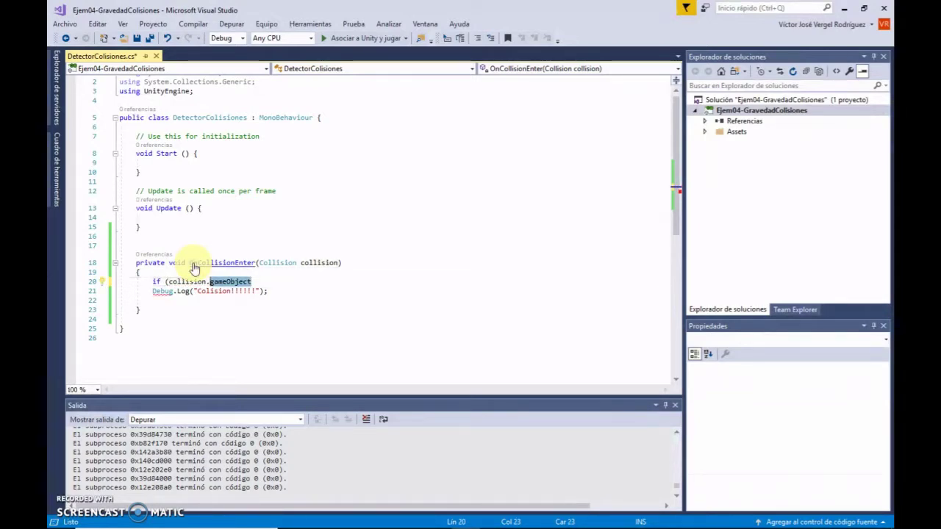
{"action": "key", "text": "Down"}
{"action": "key", "text": "Home"}
{"action": "key", "text": "Return"}
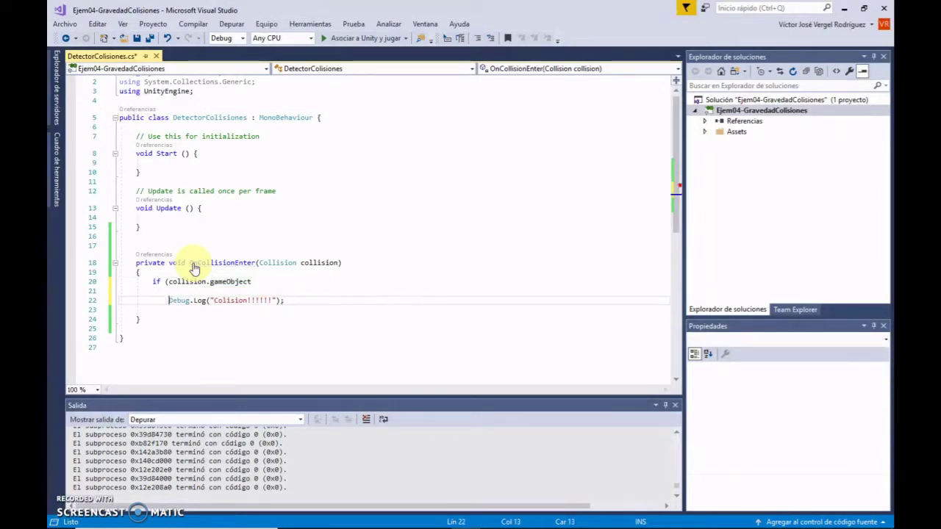
{"action": "key", "text": "Up"}
{"action": "type", "text": "{"}
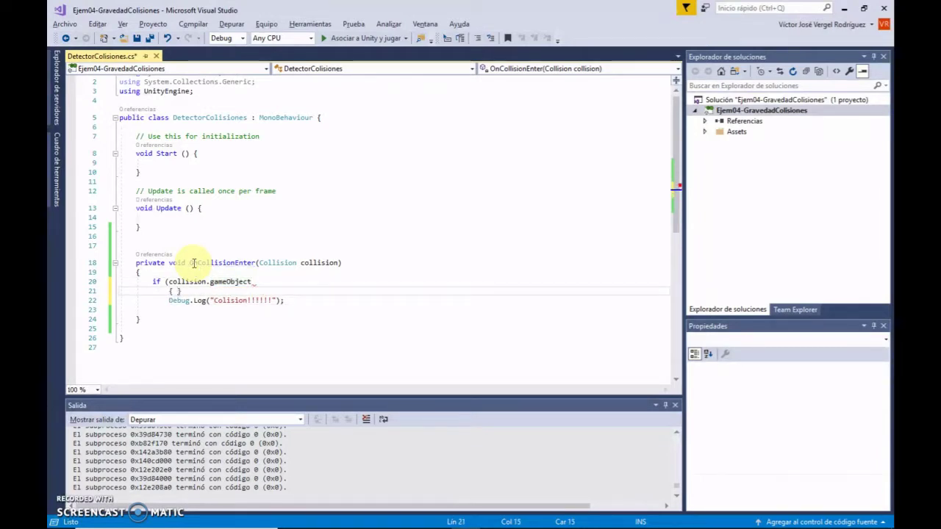
{"action": "key", "text": "Delete"}
{"action": "key", "text": "Down"}
{"action": "key", "text": "End"}
{"action": "key", "text": "Return"}
{"action": "type", "text": "}"}
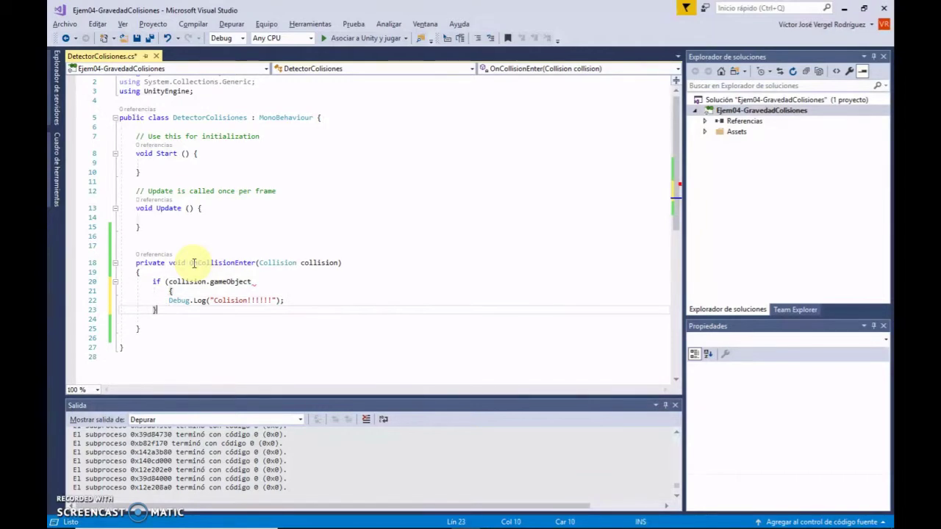
{"action": "key", "text": "Up"}
{"action": "key", "text": "Up"}
{"action": "key", "text": "Home"}
{"action": "key", "text": "BackSpace"}
{"action": "key", "text": "BackSpace"}
{"action": "key", "text": "BackSpace"}
{"action": "key", "text": "BackSpace"}
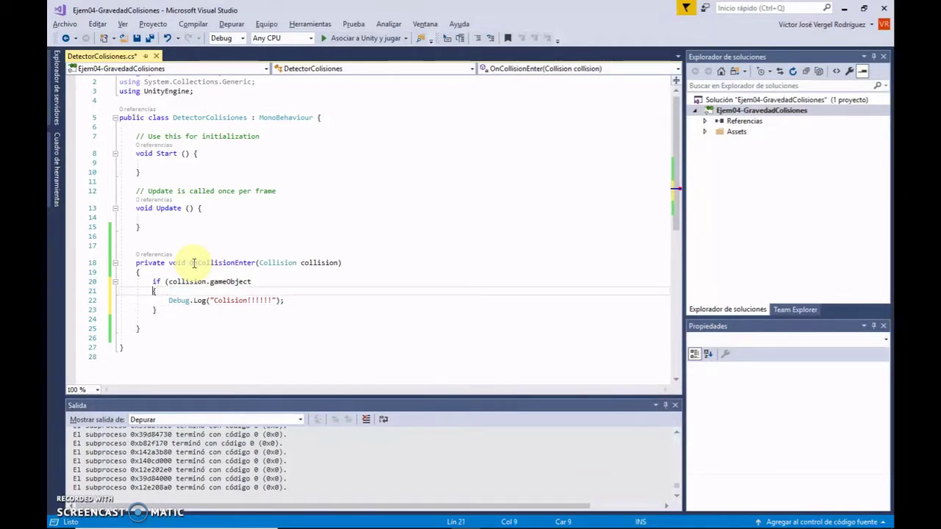
- Set the condition to CompareTag("suelo") and change the message to "Colision con suelo!!!!!!"
{"action": "key", "text": "Up"}
{"action": "key", "text": "End"}
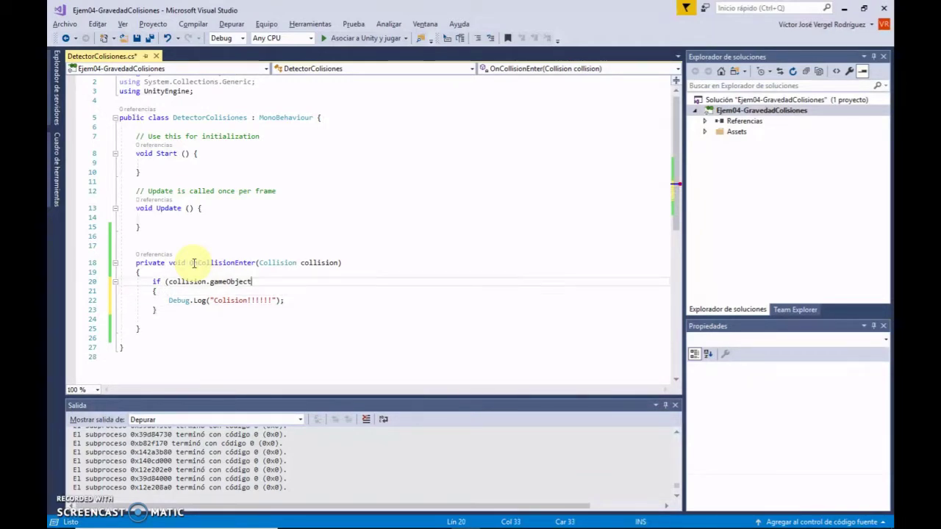
{"action": "type", "text": ".comp"}
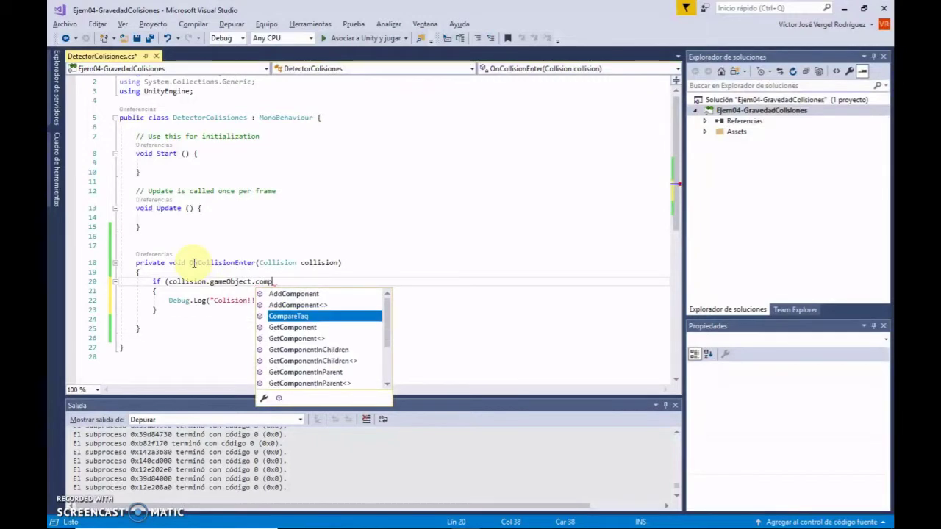
{"action": "key", "text": "Tab"}
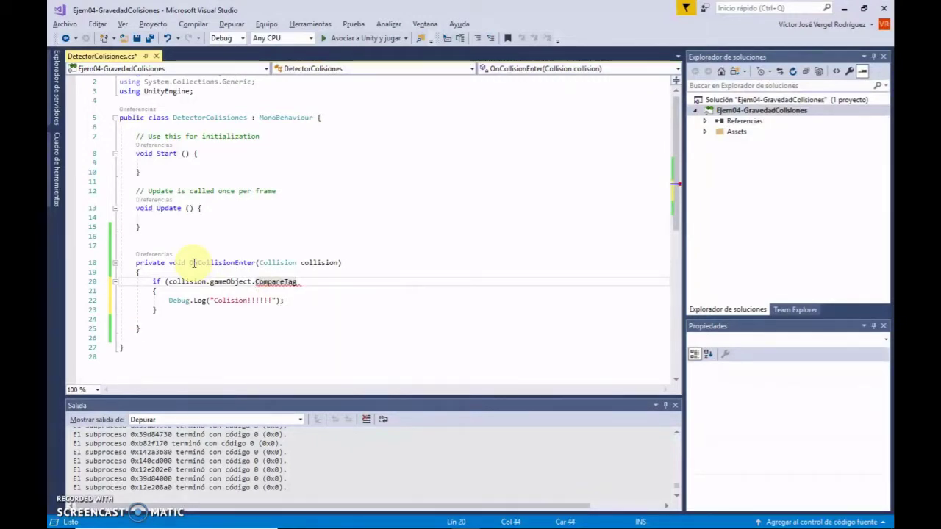
{"action": "type", "text": "(\""}
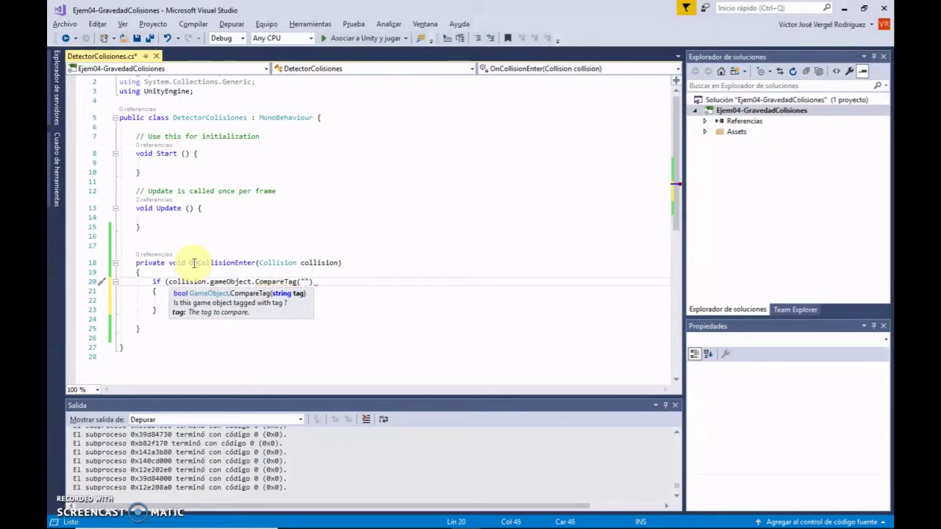
{"action": "type", "text": "suelo"}
{"action": "type", "text": "\"))"}
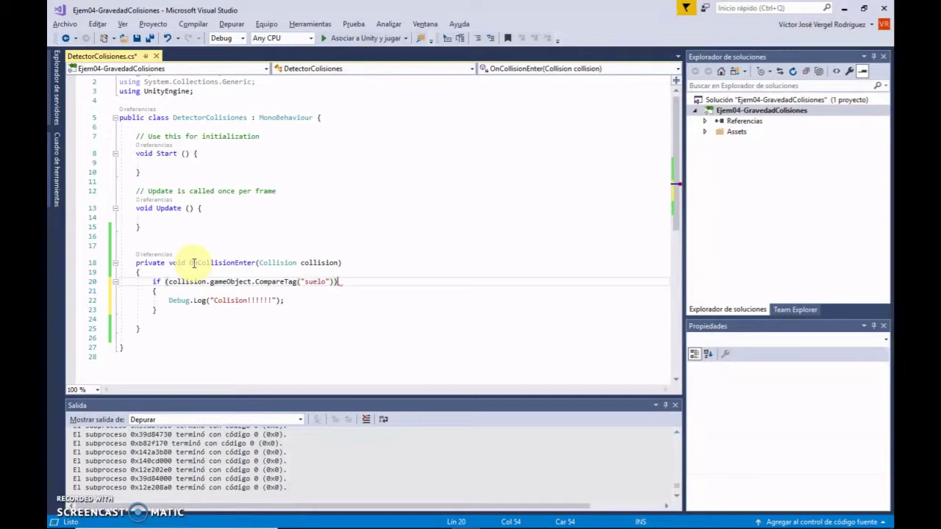
{"action": "key", "text": "Down"}
{"action": "key", "text": "Down"}
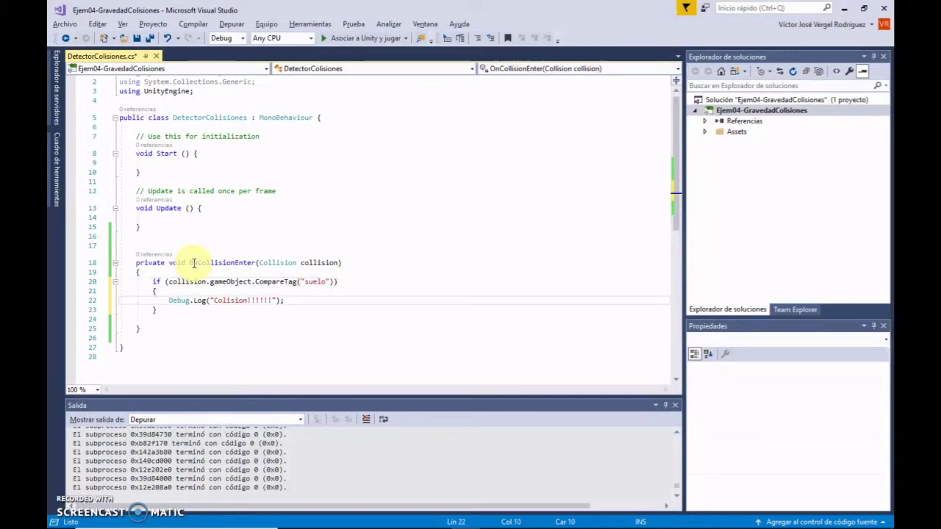
{"action": "key", "text": "ctrl+Right"}
{"action": "key", "text": "ctrl+Right"}
{"action": "key", "text": "ctrl+Right"}
{"action": "key", "text": "ctrl+Right"}
{"action": "key", "text": "ctrl+Right"}
{"action": "key", "text": "ctrl+Right"}
{"action": "type", "text": "con suelo"}
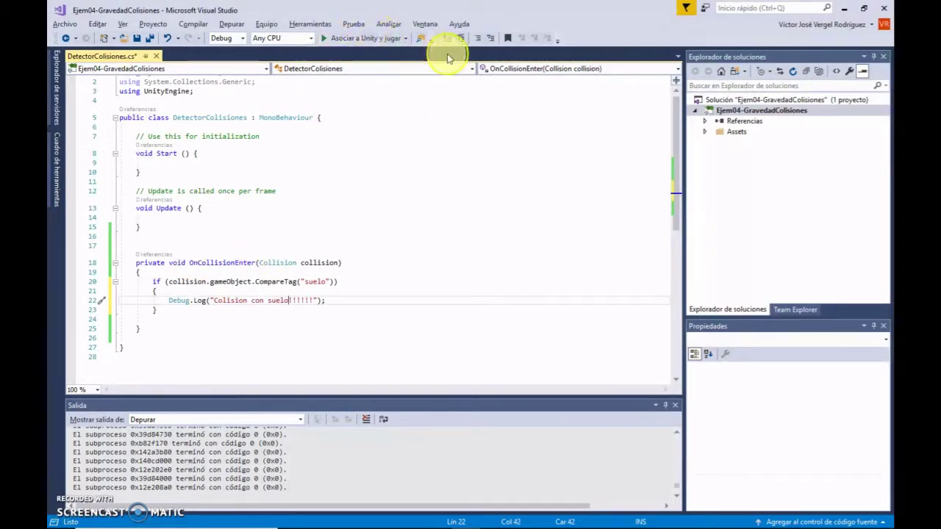
- Set Visual Studio to 'Asociar a Unity', then run and stop a test of the scene in Unity
{"action": "left_click", "coordinate": [408, 39]}
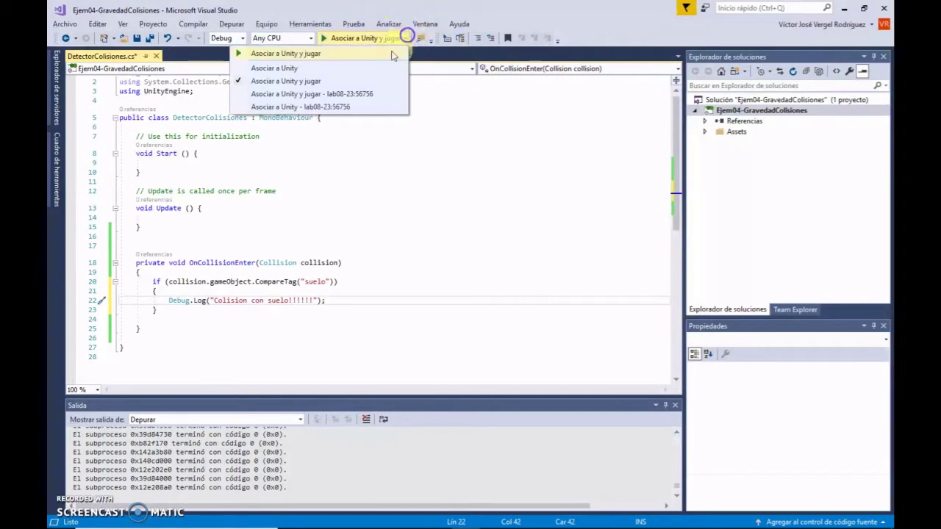
{"action": "left_click", "coordinate": [352, 75]}
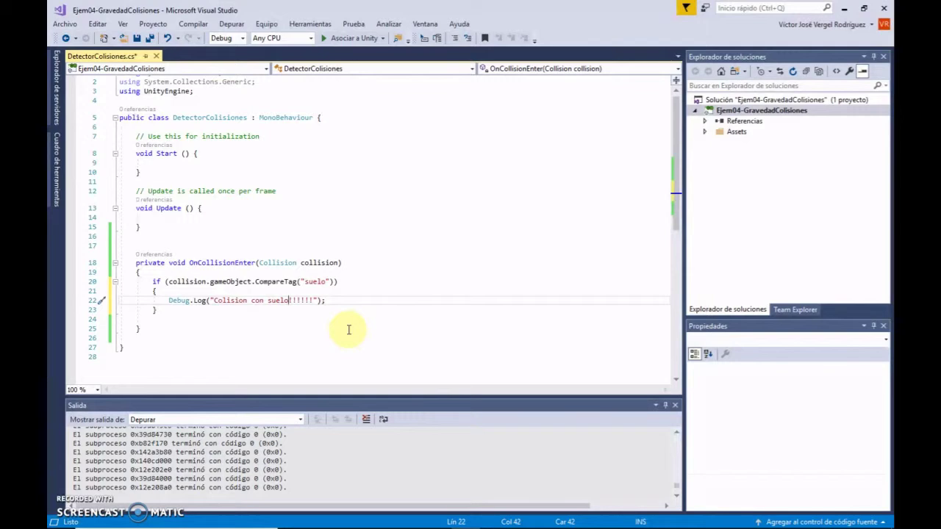
{"action": "mouse_move", "coordinate": [309, 525]}
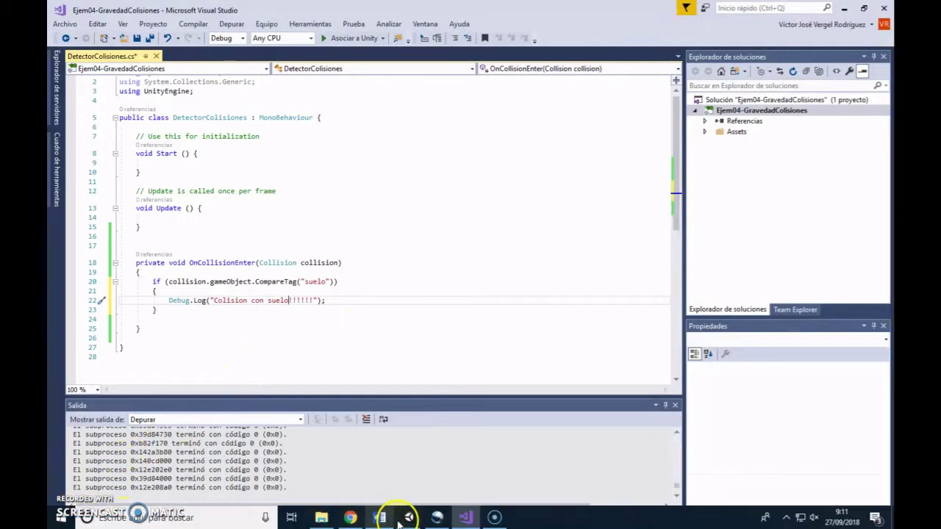
{"action": "left_click", "coordinate": [404, 518]}
{"action": "left_click", "coordinate": [449, 35]}
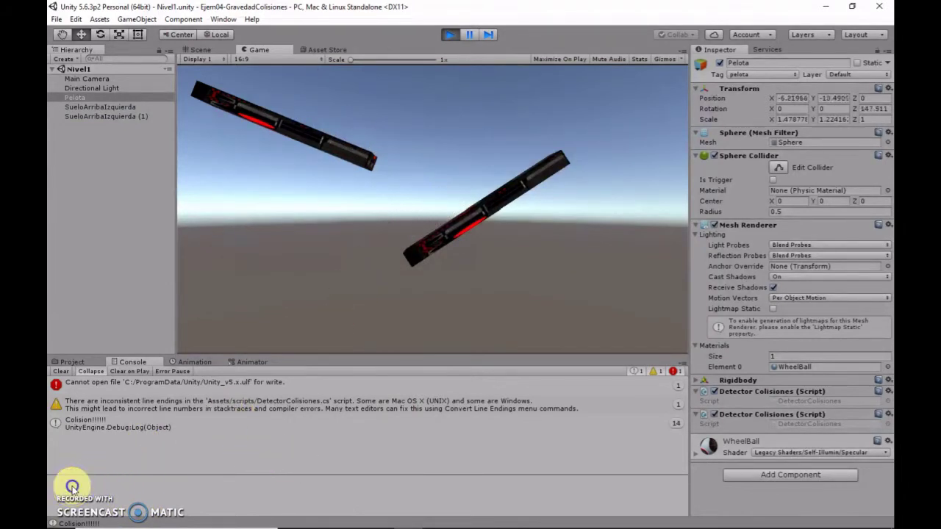
{"action": "key", "text": "ctrl+p"}
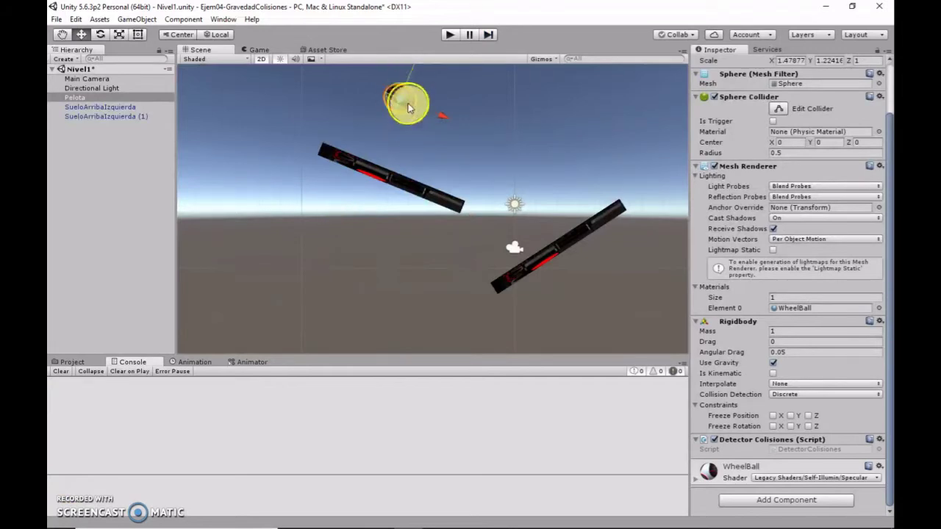
{"action": "left_click_drag", "start_coordinate": [410, 108], "coordinate": [409, 104]}
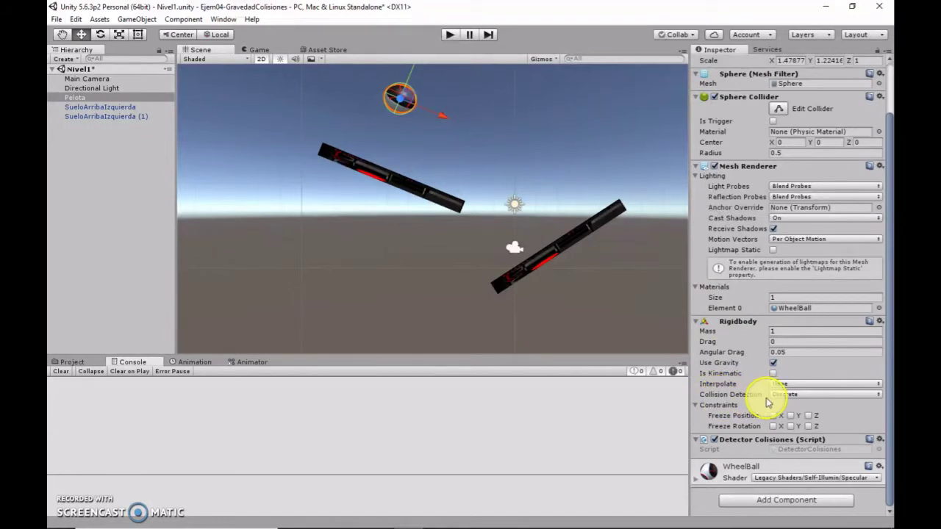
{"action": "left_click", "coordinate": [780, 394]}
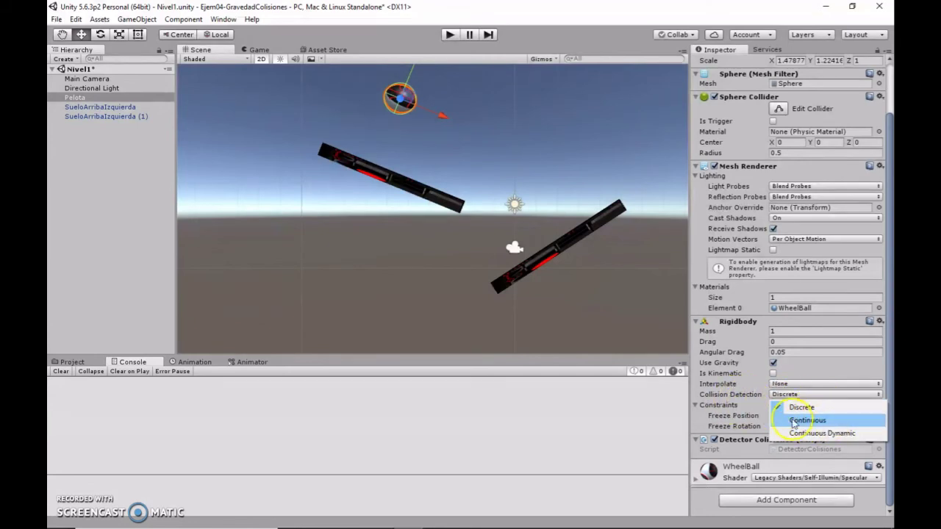
{"action": "left_click", "coordinate": [735, 399]}
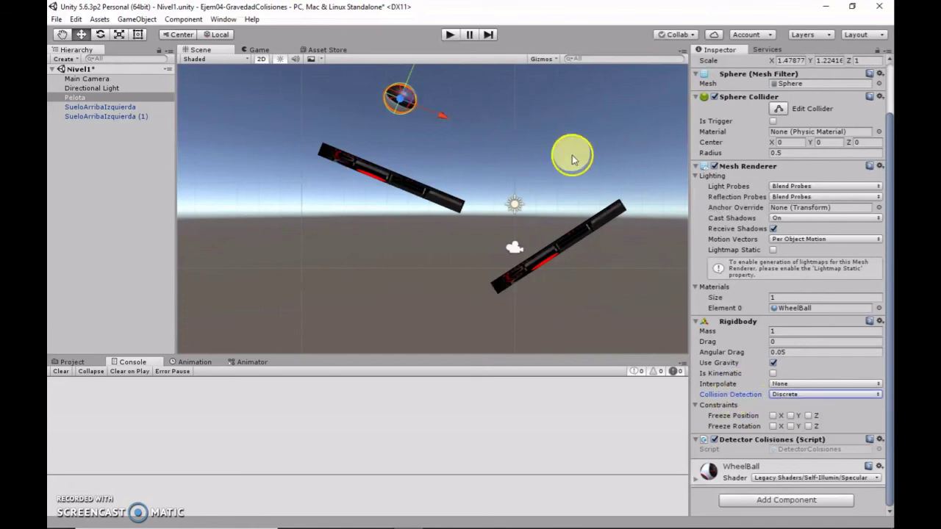